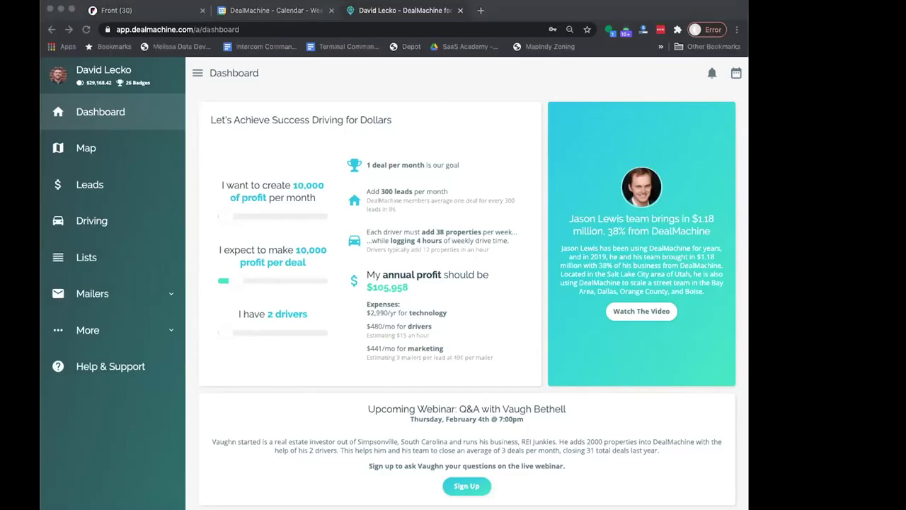
Bring up the analytics section of the dashboard and show its Leads Added chart.
click(684, 5)
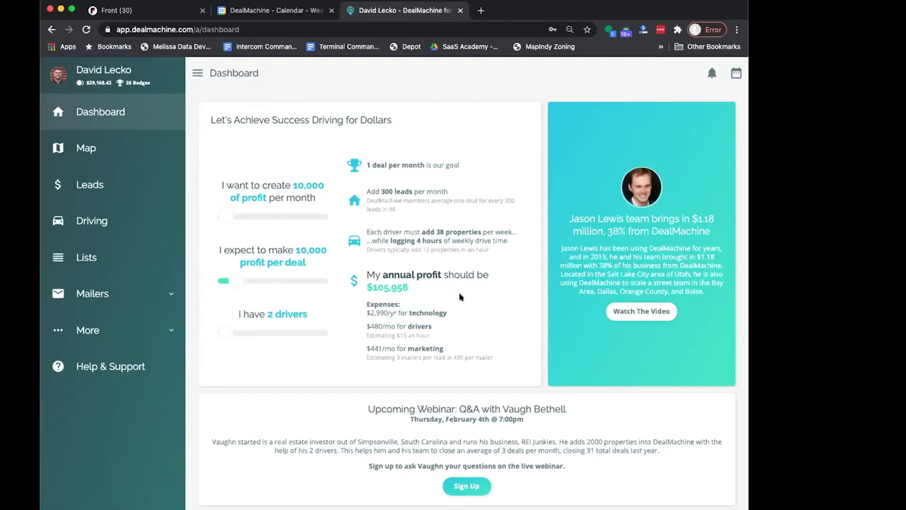
scroll(475, 394, down, 5)
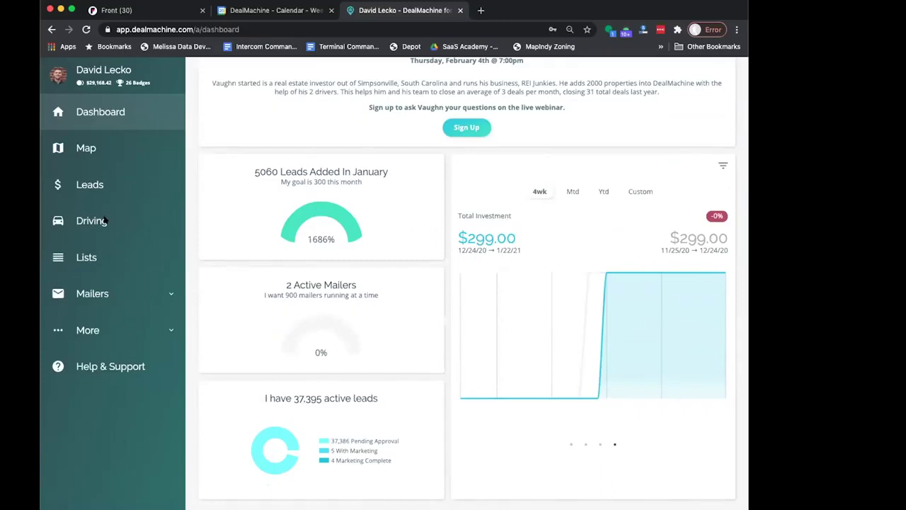
click(723, 167)
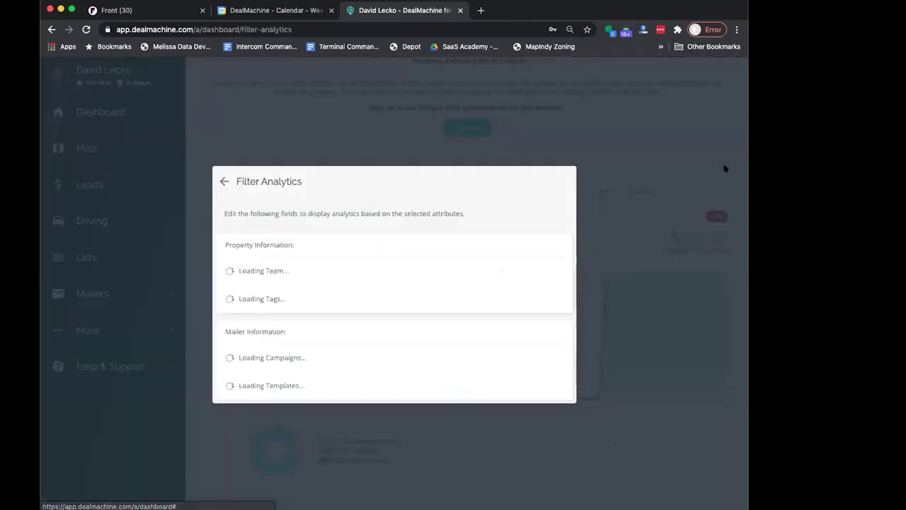
click(222, 155)
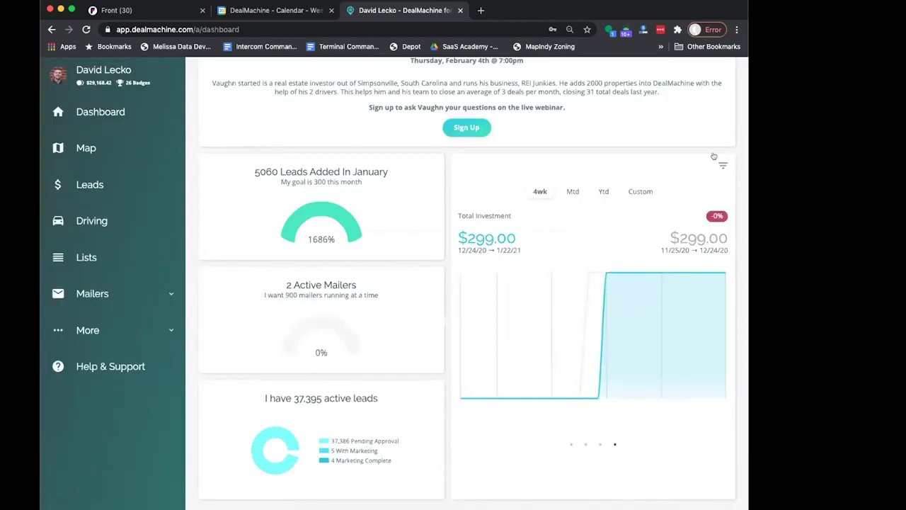
click(570, 444)
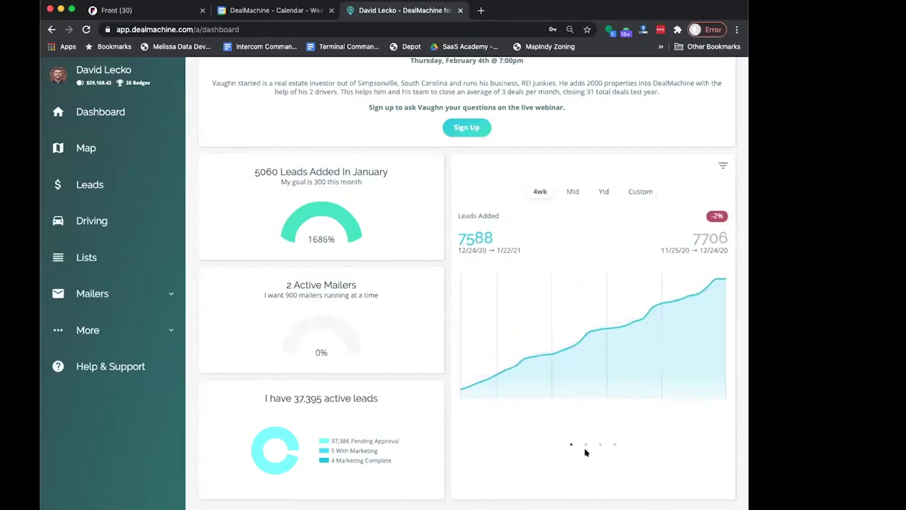
Filter the dashboard analytics to properties added by one specific team member and apply the filter.
click(723, 166)
click(324, 248)
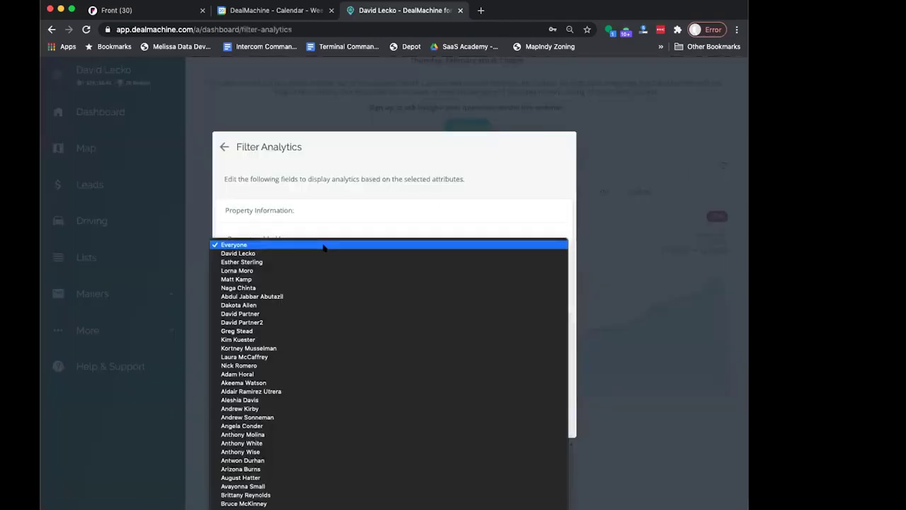
text(an)
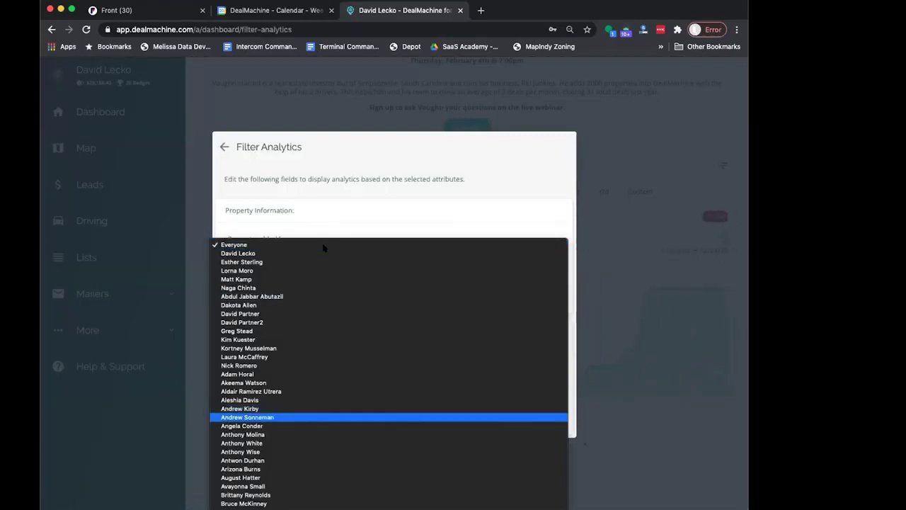
key(Up)
key(Up)
key(Down)
key(Down)
key(Down)
key(Down)
key(Down)
key(Down)
key(Up)
key(Up)
key(Return)
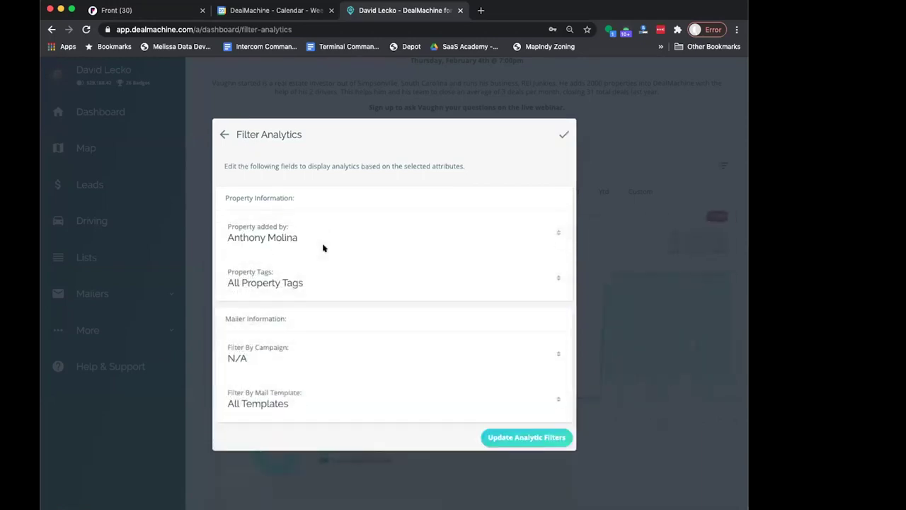
click(554, 435)
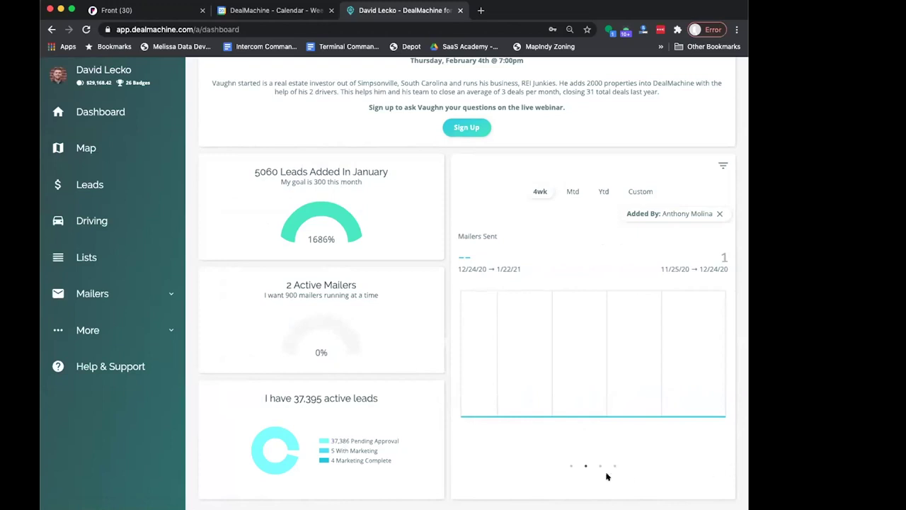
Inspect the team member's Leads Added chart and set its period to month to date.
click(571, 466)
click(586, 466)
drag(577, 395, 638, 367)
click(571, 194)
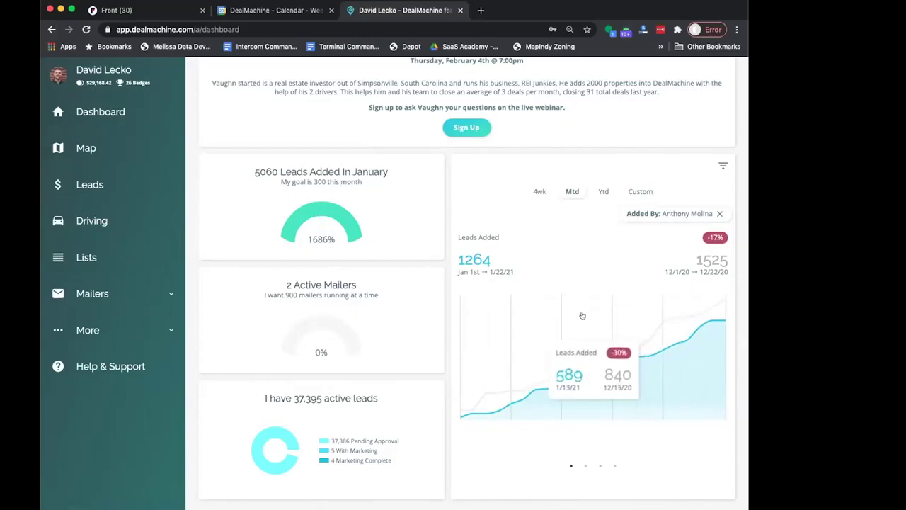
Open the account activity feed and review the team's recent drives, added properties and skip traces.
scroll(582, 316, up, 5)
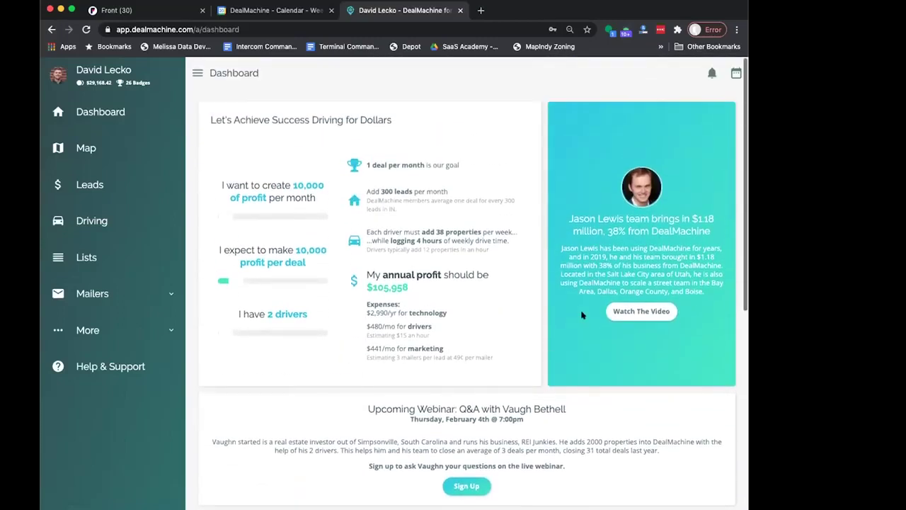
click(712, 72)
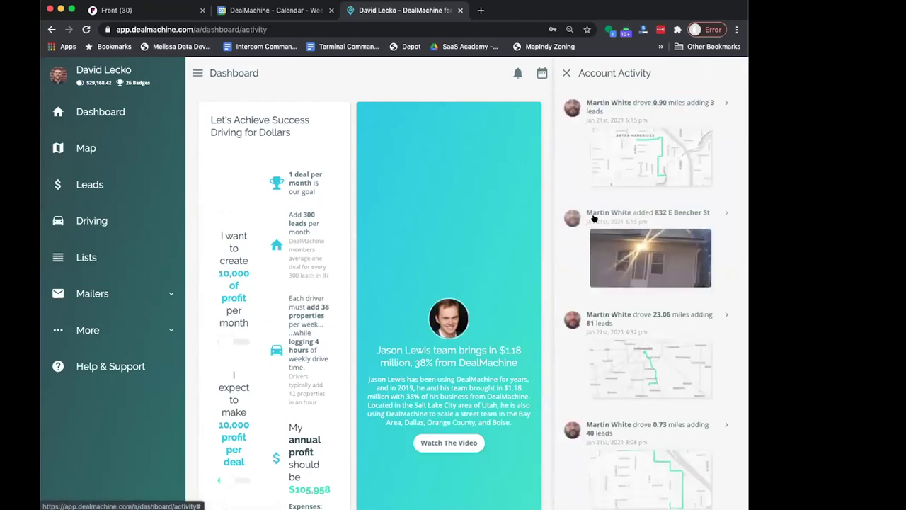
scroll(594, 218, up, 5)
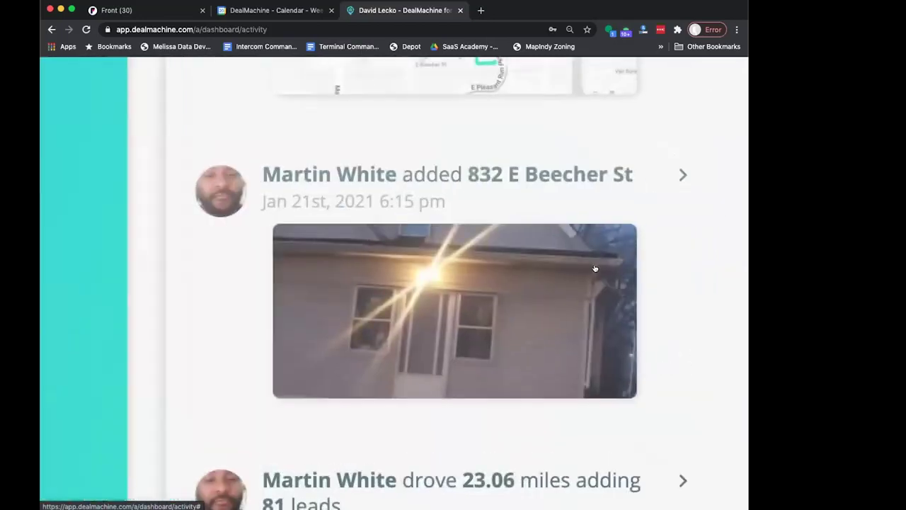
scroll(667, 306, down, 1)
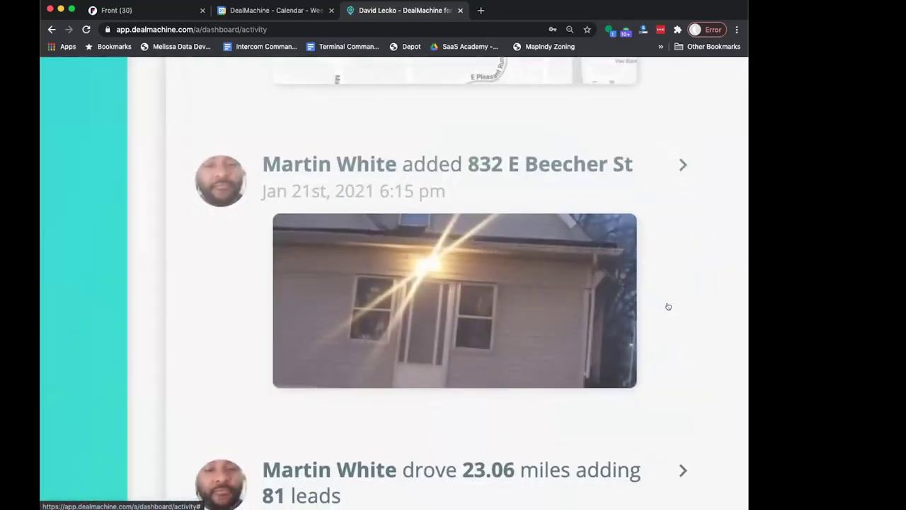
scroll(667, 306, up, 4)
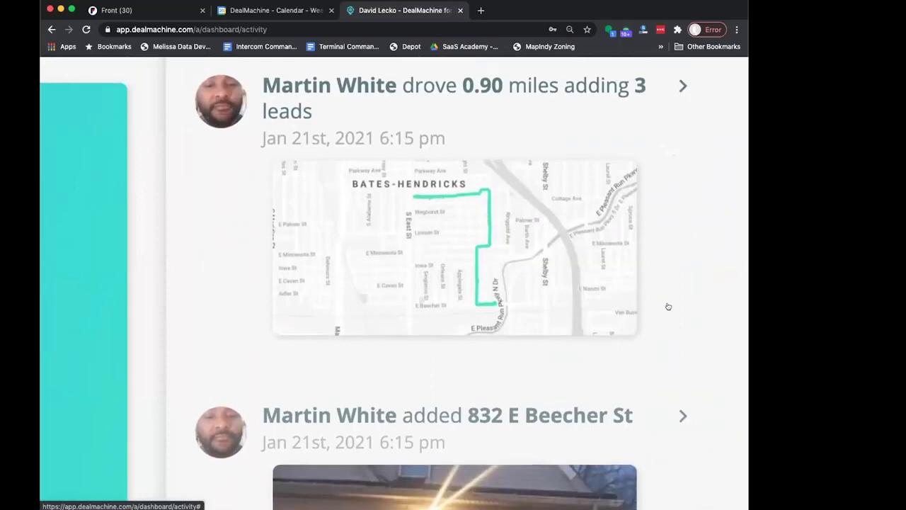
scroll(668, 306, down, 6)
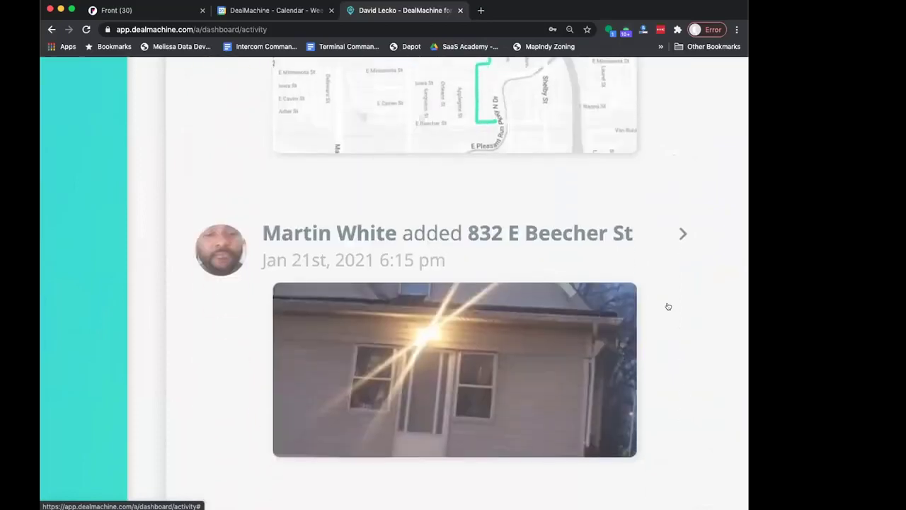
scroll(668, 306, up, 2)
scroll(668, 306, down, 4)
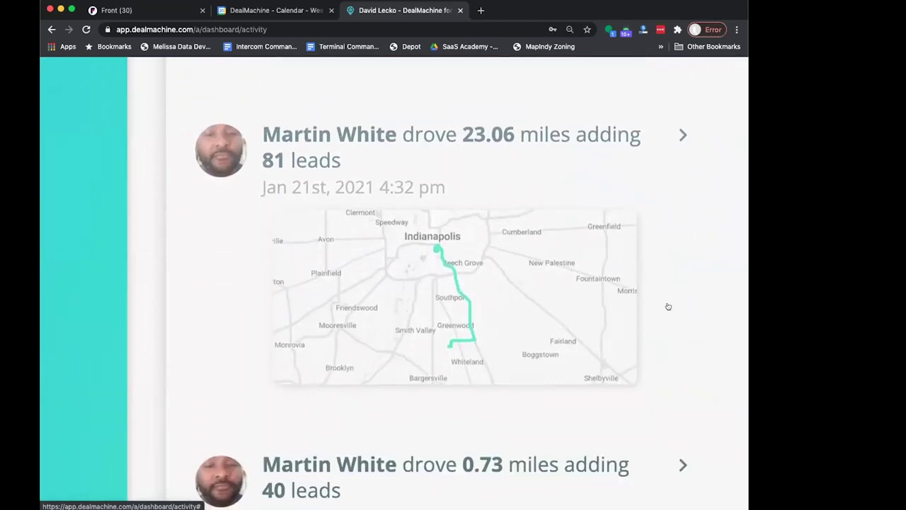
scroll(668, 306, down, 5)
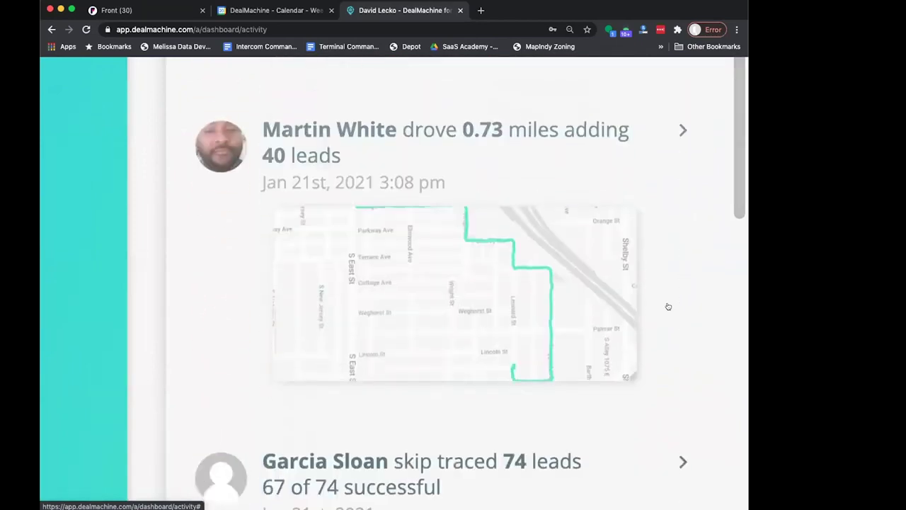
scroll(668, 306, down, 5)
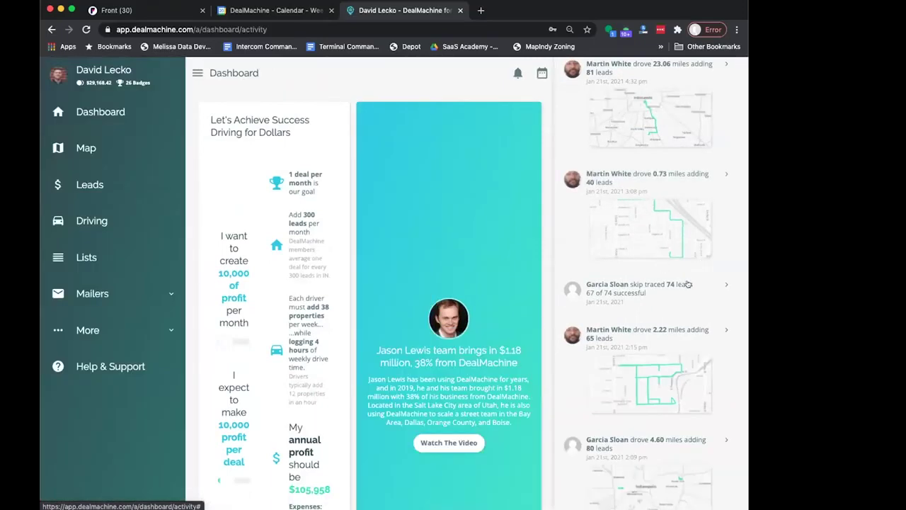
scroll(672, 299, down, 2)
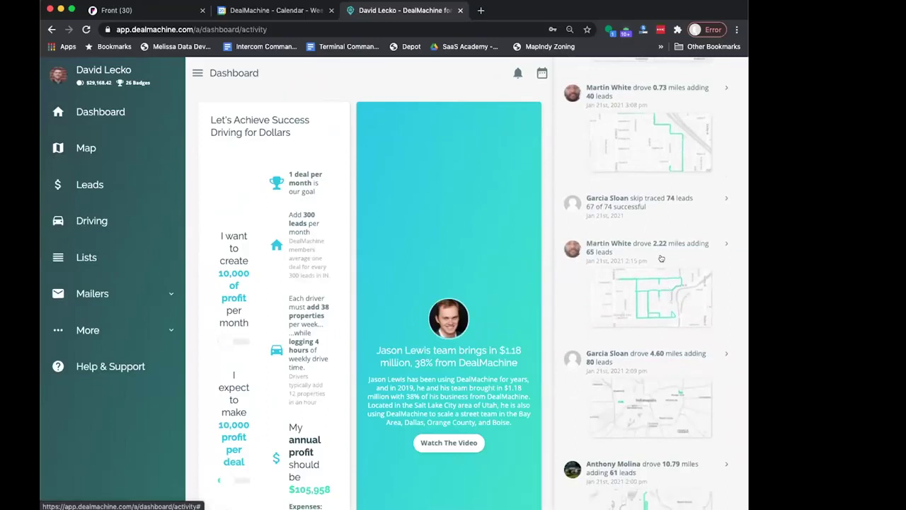
Open the mailing calendar for January 2021 and review the sent mailers with their delivery tracking.
click(541, 73)
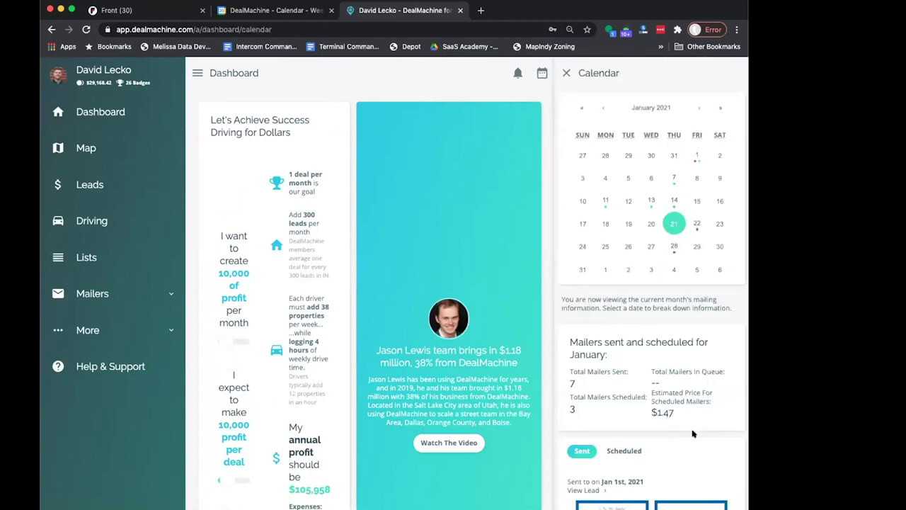
scroll(693, 433, down, 5)
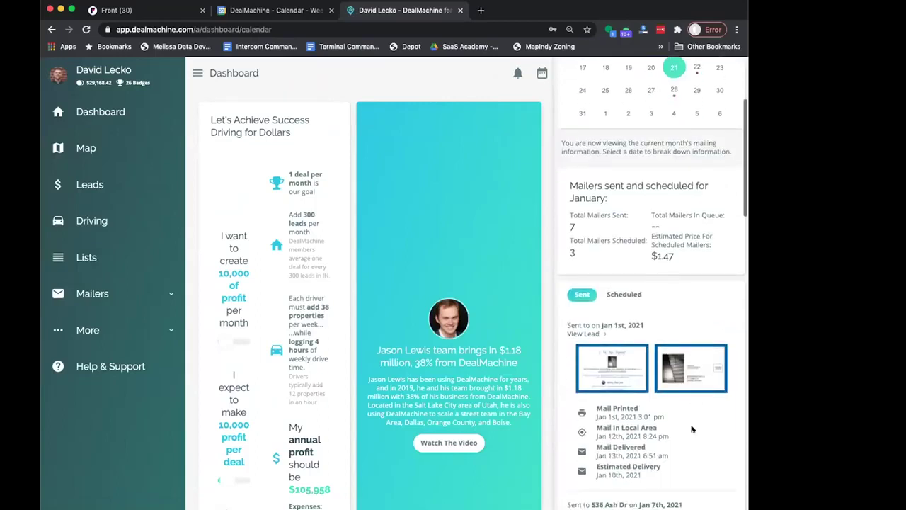
scroll(693, 429, down, 4)
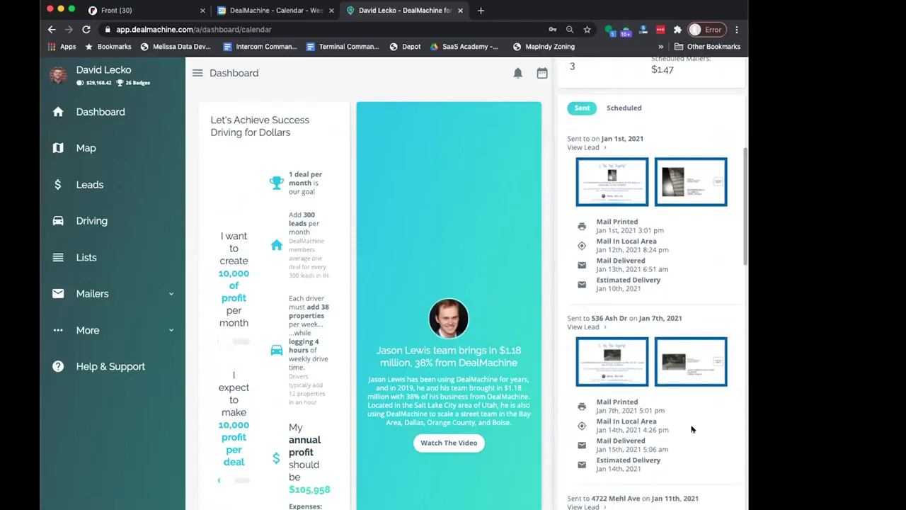
scroll(692, 429, down, 3)
scroll(693, 429, up, 4)
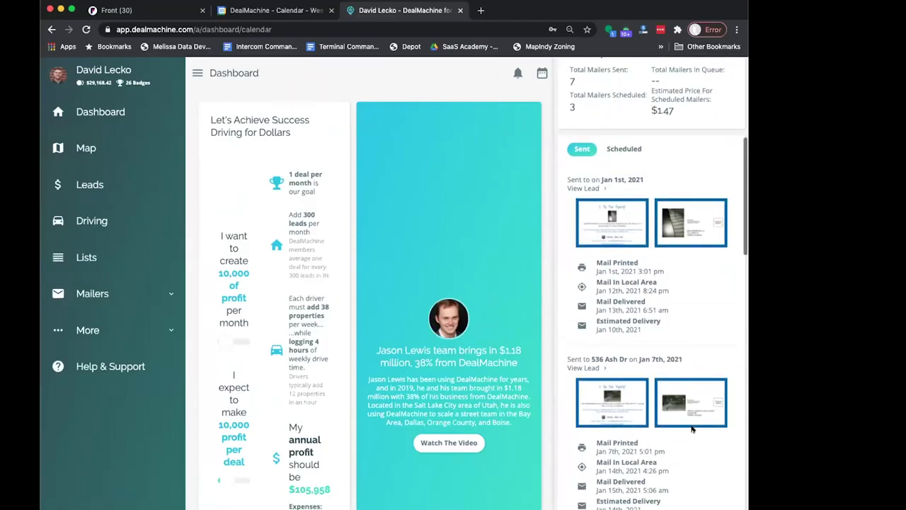
scroll(693, 429, up, 1)
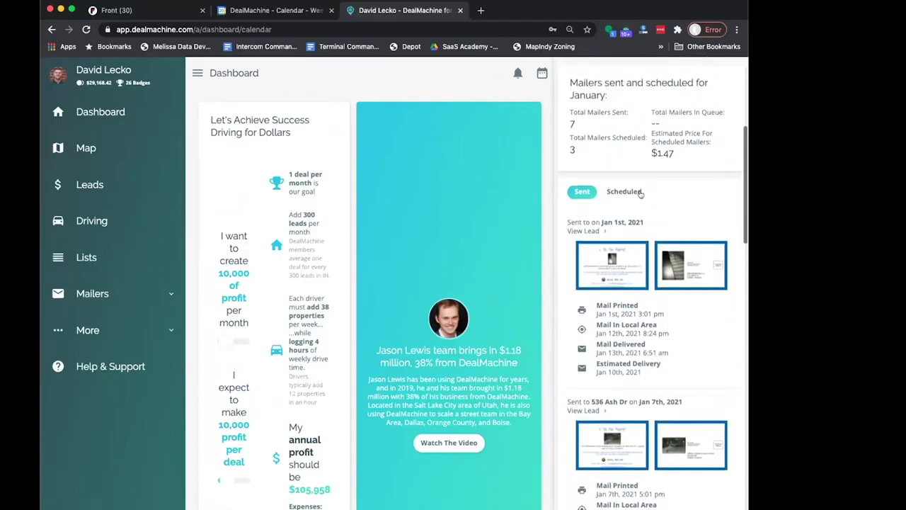
Switch the calendar's mailer list to Scheduled and look through its entries.
click(625, 192)
scroll(727, 330, down, 6)
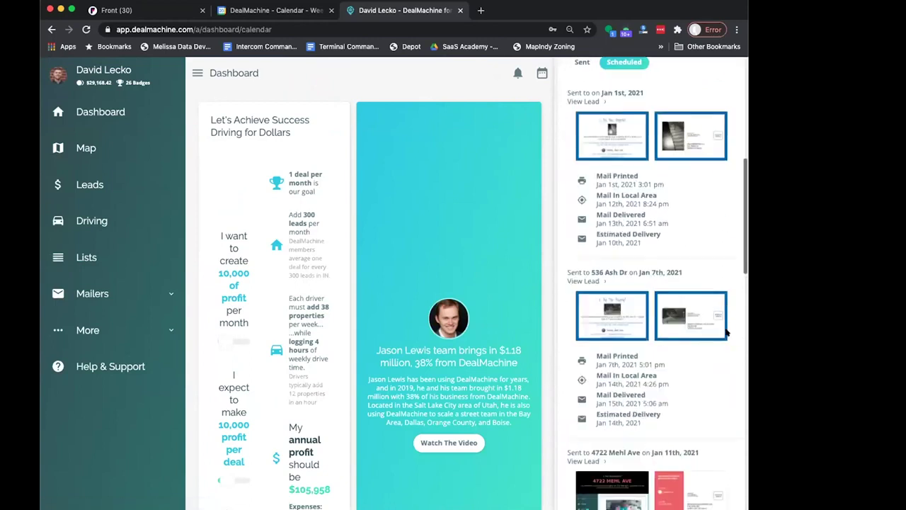
scroll(726, 330, down, 3)
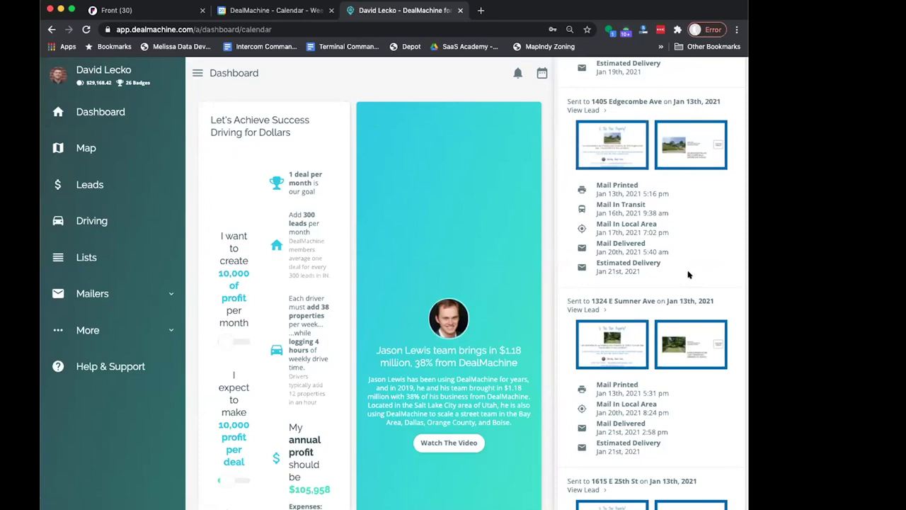
scroll(688, 275, down, 3)
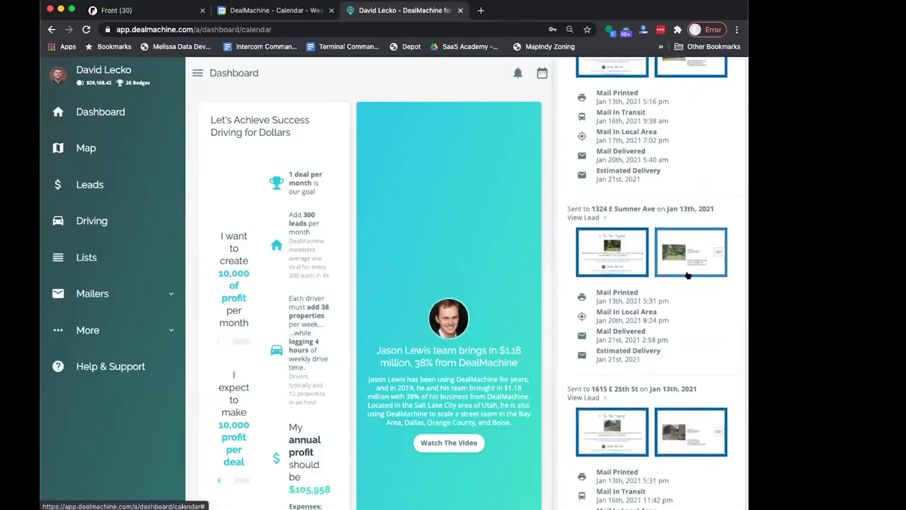
scroll(688, 275, up, 10)
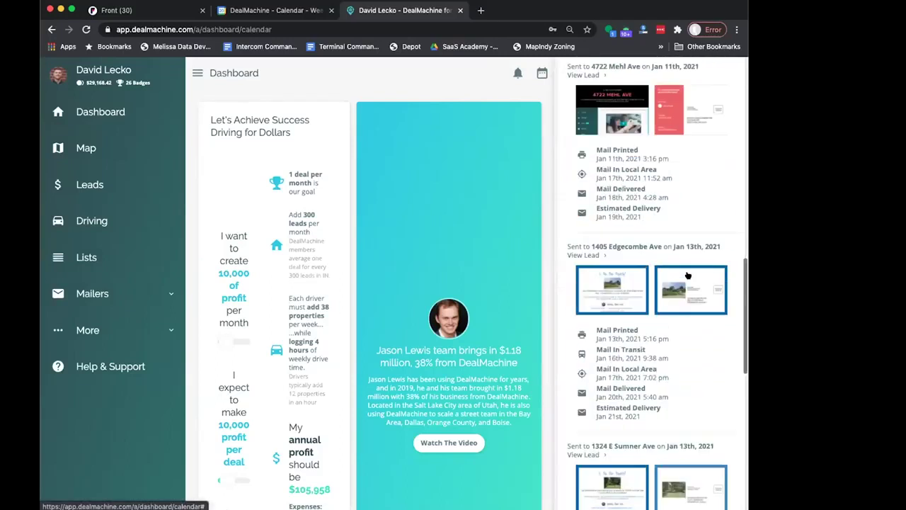
scroll(688, 273, down, 5)
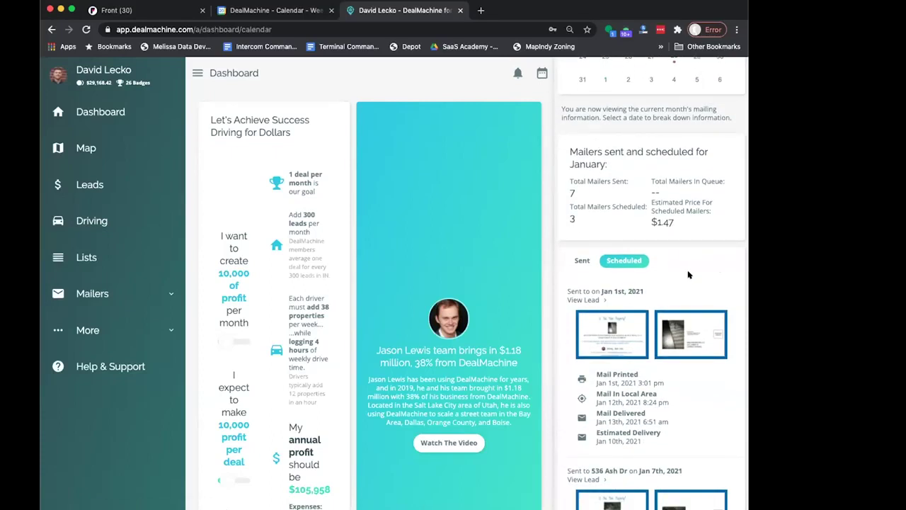
scroll(689, 275, down, 1)
Return the mailer list to Sent, look it over and close the calendar.
key(super+shift+4)
key(Escape)
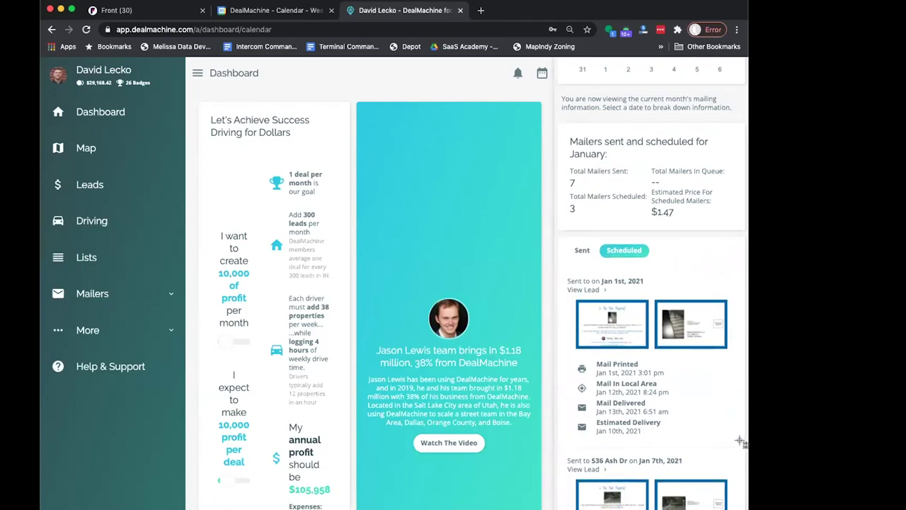
click(579, 251)
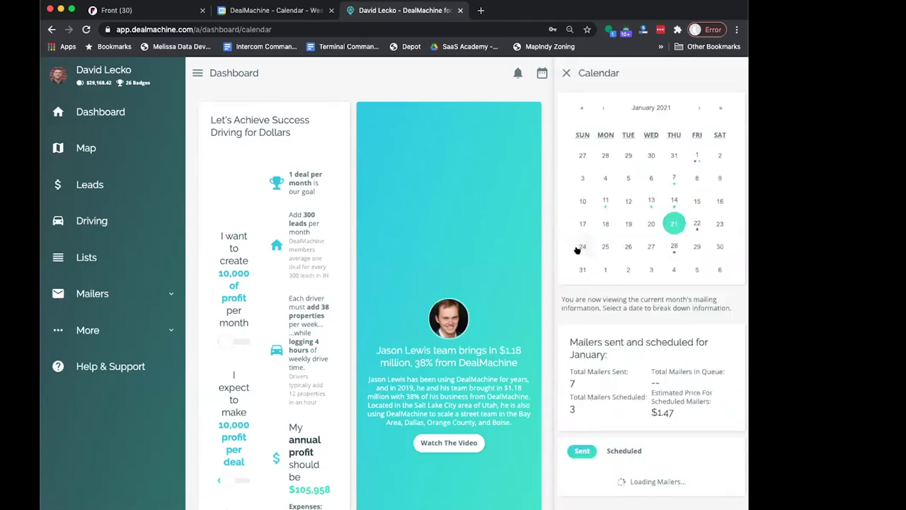
scroll(697, 341, down, 3)
scroll(694, 342, up, 3)
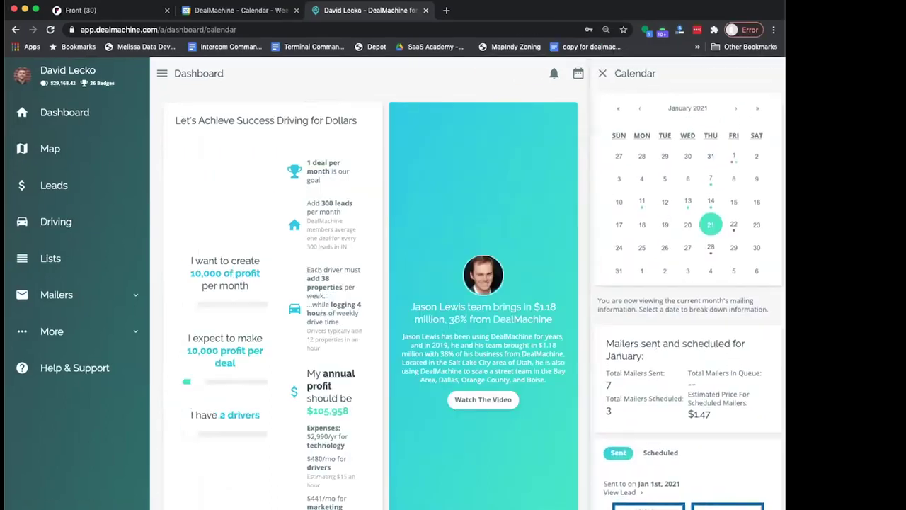
click(604, 73)
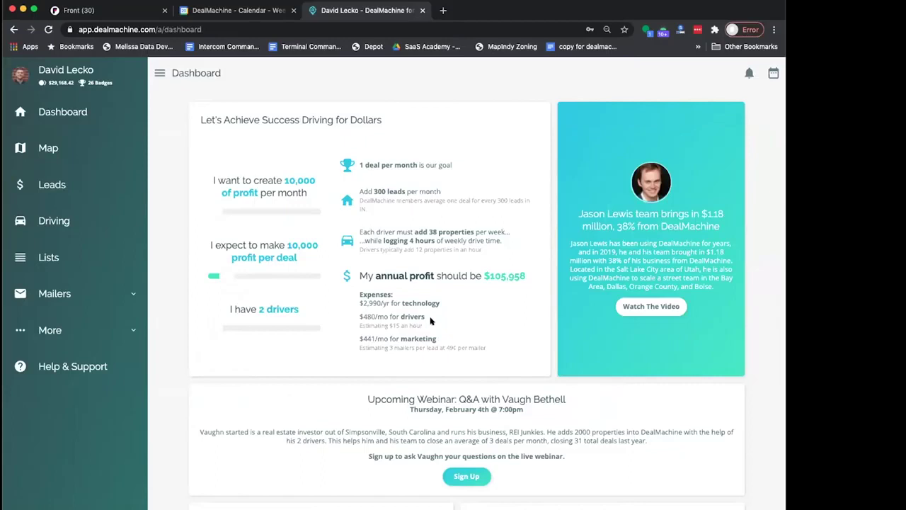
Open the property map with its list of all properties.
click(64, 149)
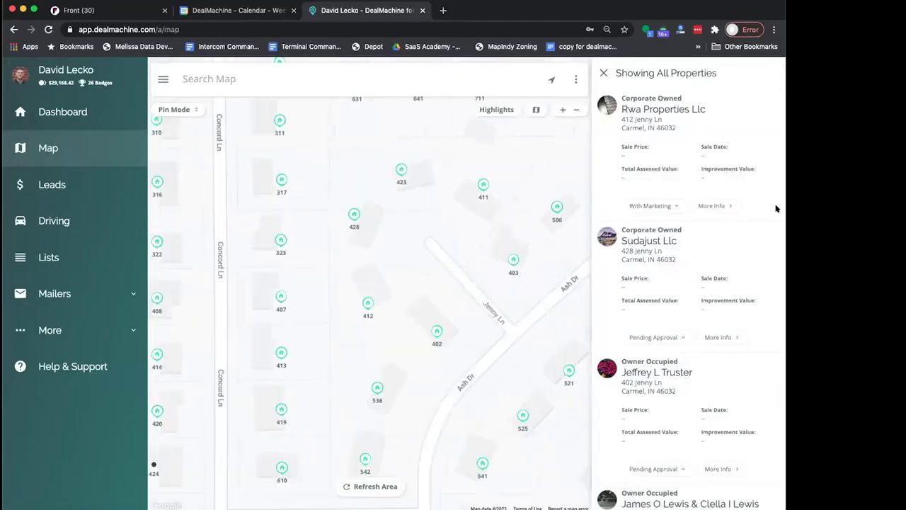
Close the property list and highlight the map's properties with the saved Driver Preset.
click(602, 72)
click(670, 110)
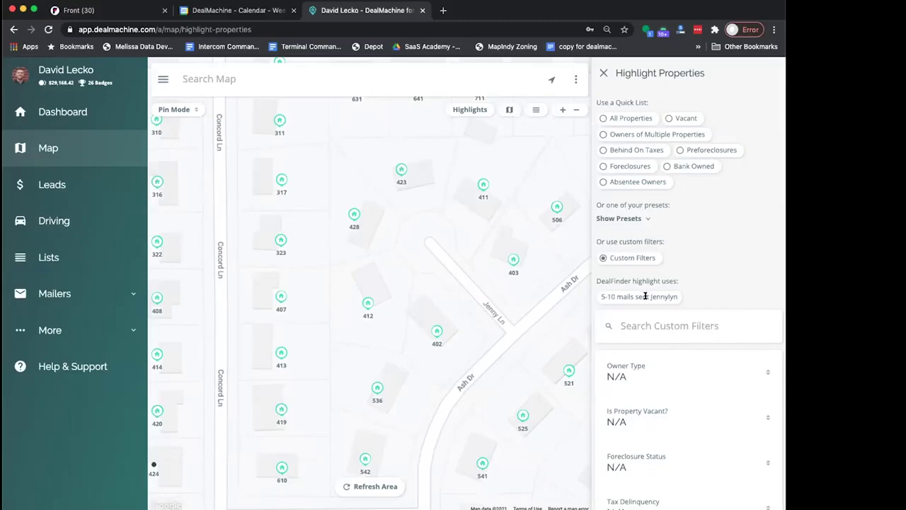
click(622, 217)
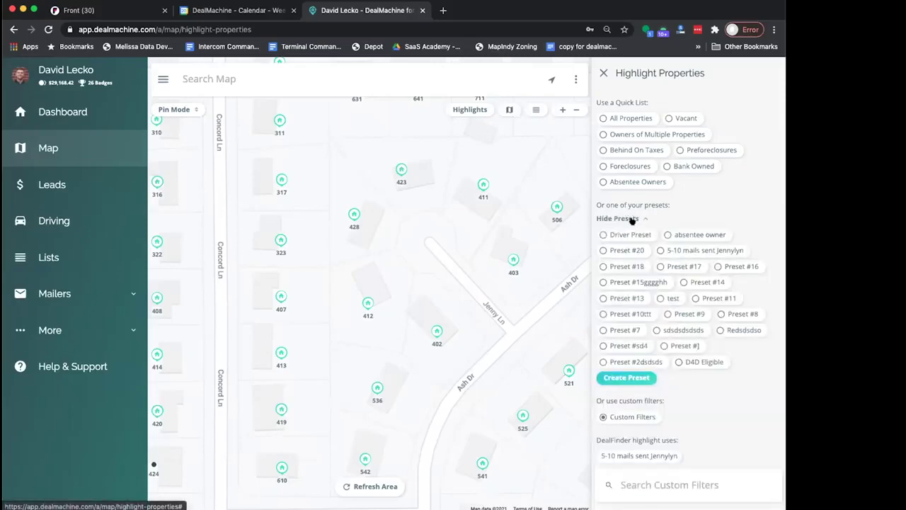
click(630, 234)
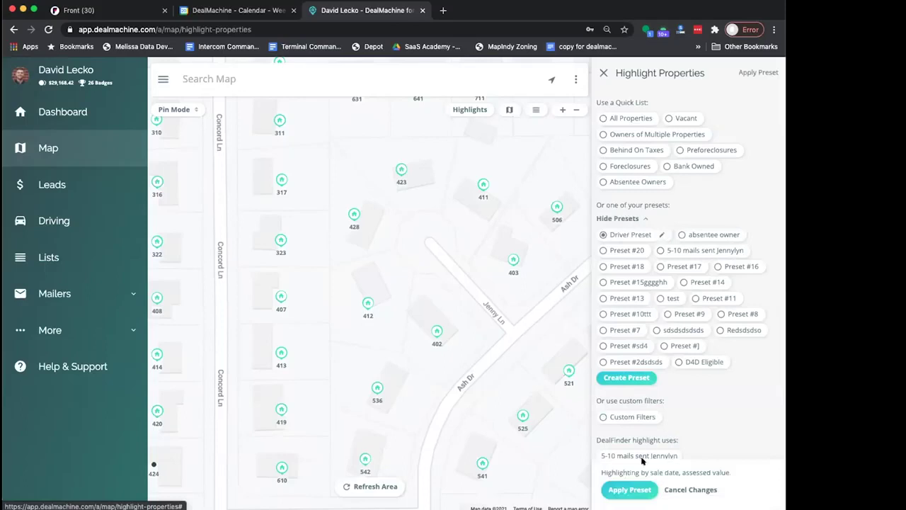
click(637, 489)
Enable Driver Preset for DealFinders, save it, and reopen the preset briefly to check the setting.
click(660, 234)
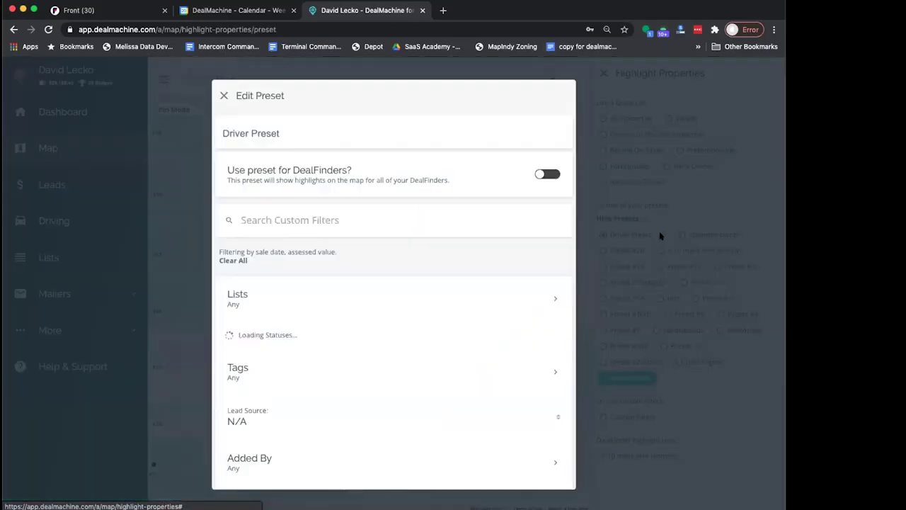
click(540, 175)
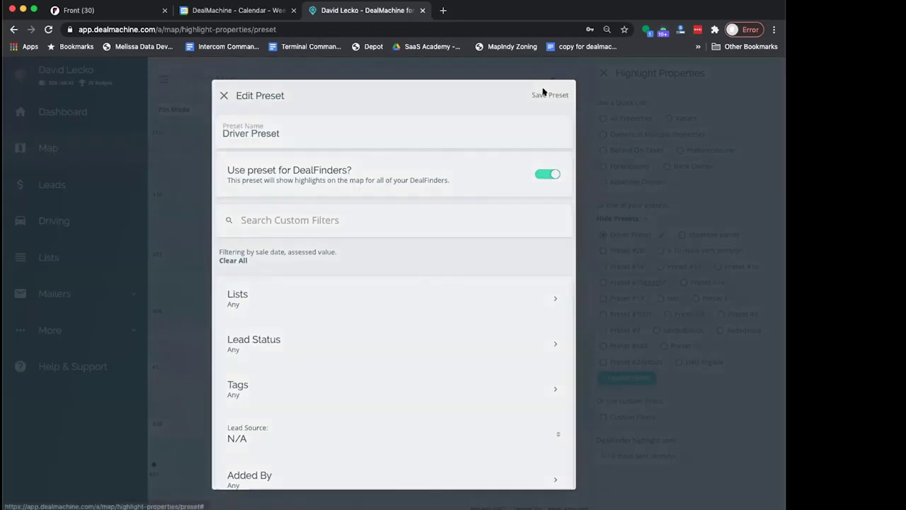
click(544, 94)
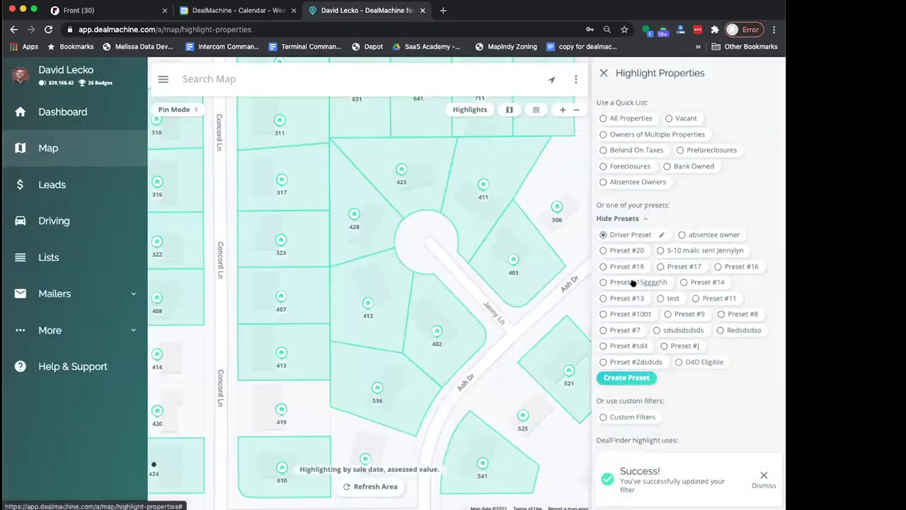
click(661, 236)
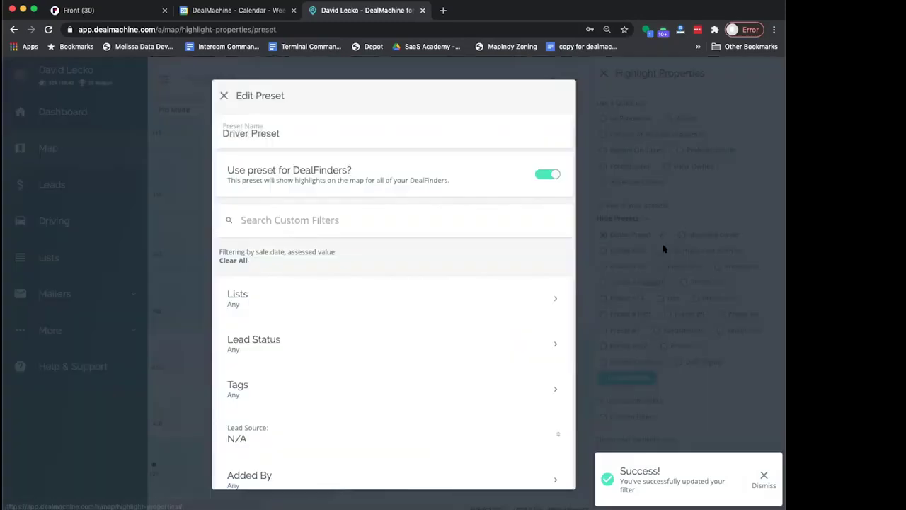
click(224, 95)
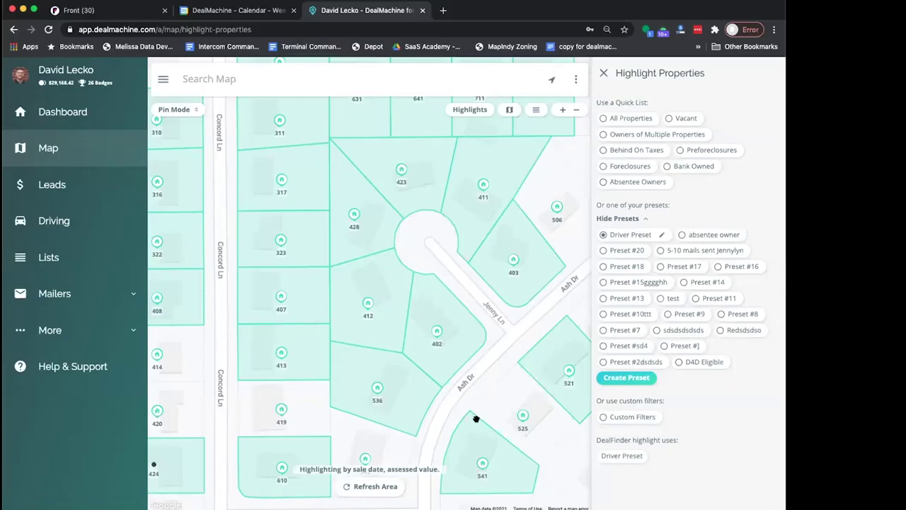
Open the Settings page in a new tab and move that tab out into its own window.
click(83, 338)
right_click(78, 471)
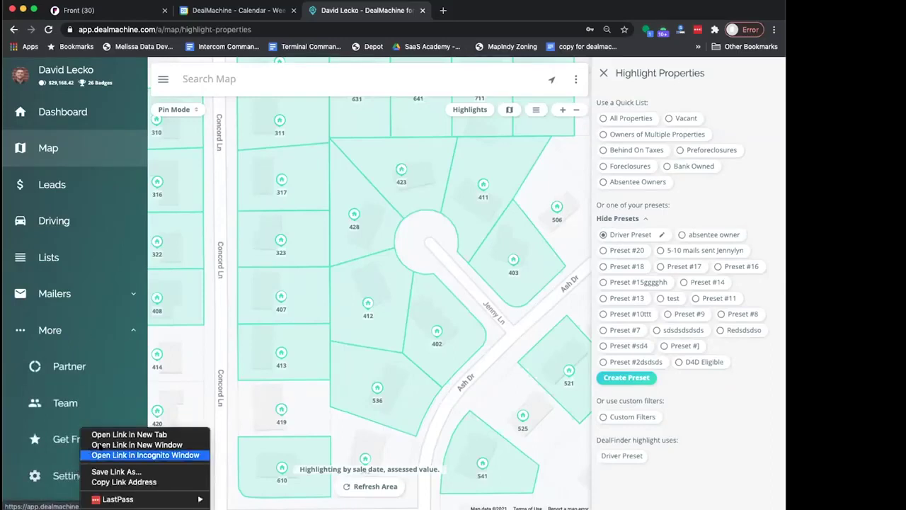
click(120, 434)
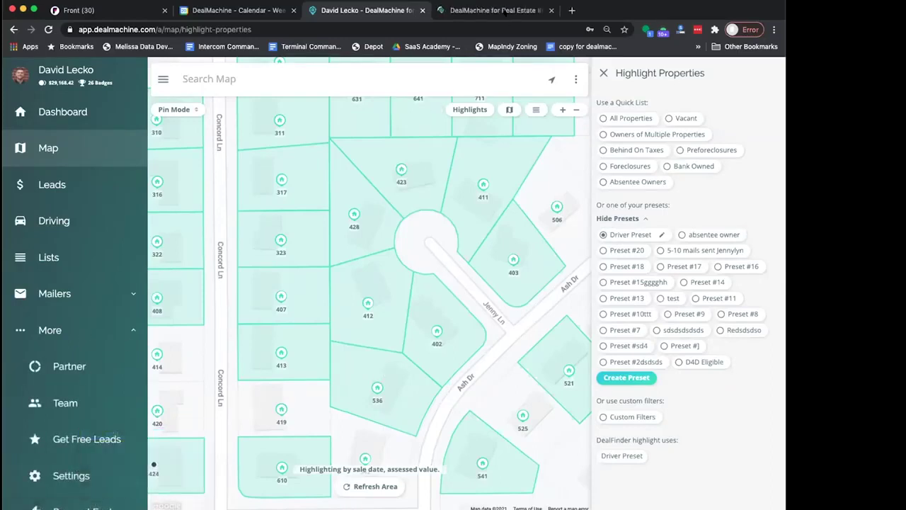
drag(496, 10, 903, 14)
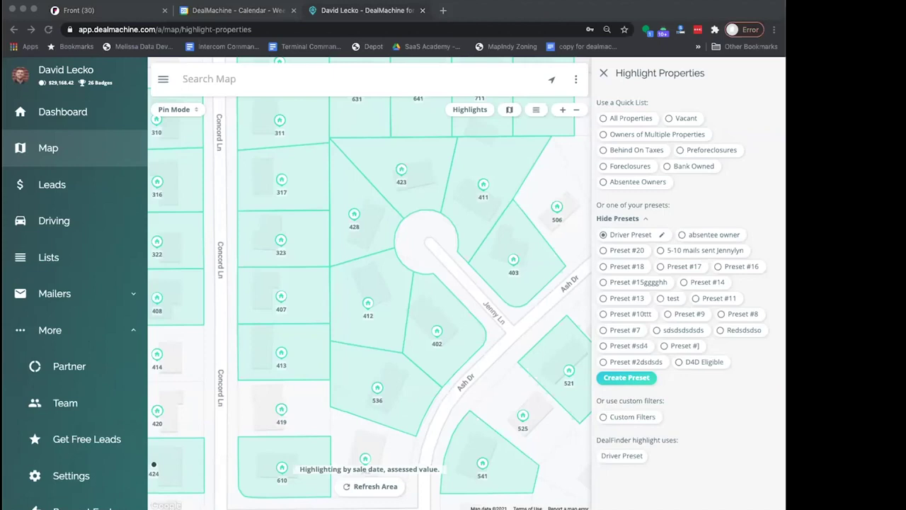
click(587, 5)
Centre the map on the current location and view the highlighted properties in the blocks north around E 14th St and E 15th St.
click(552, 80)
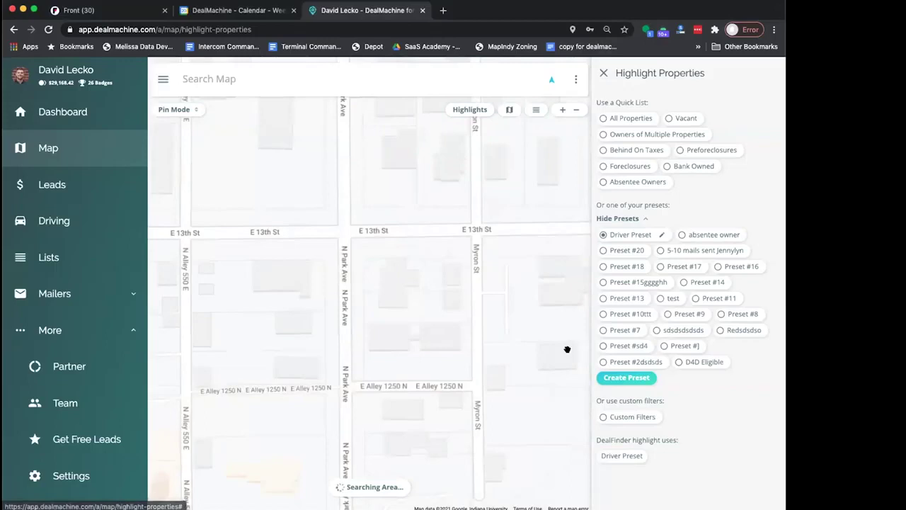
click(575, 109)
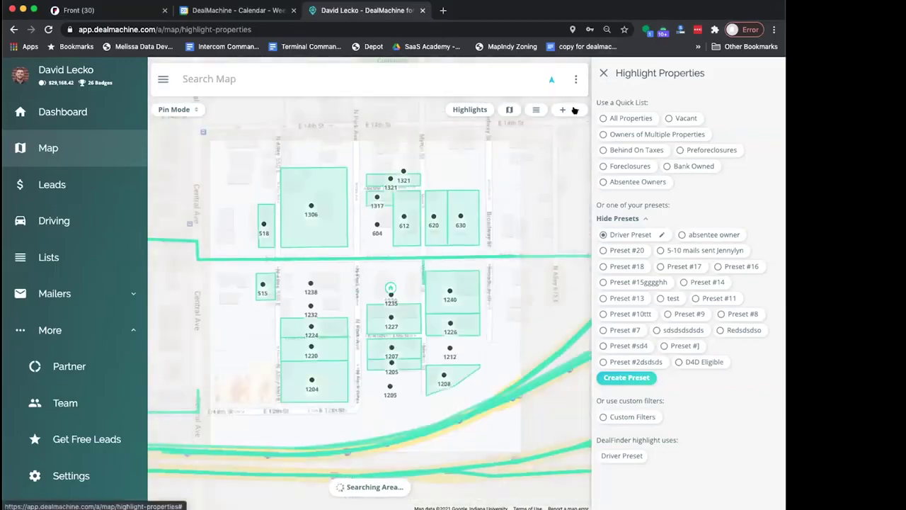
drag(464, 183, 472, 272)
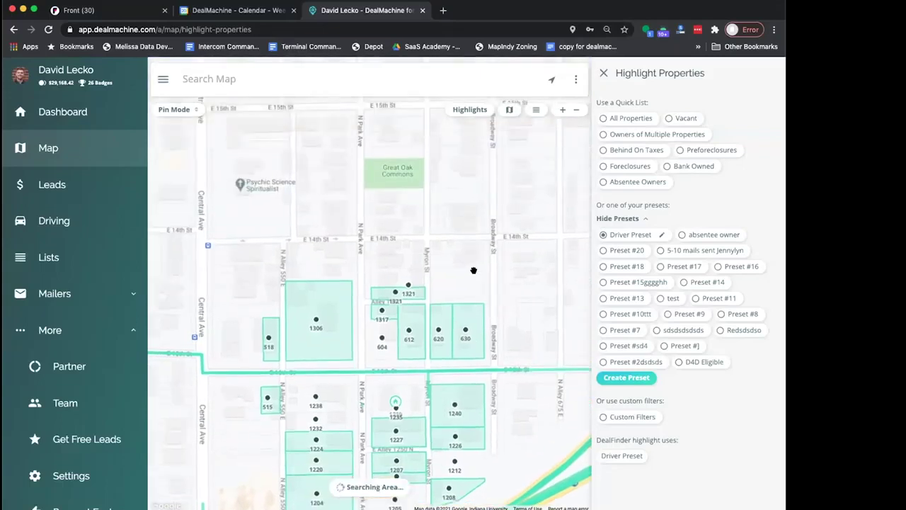
drag(458, 177, 463, 264)
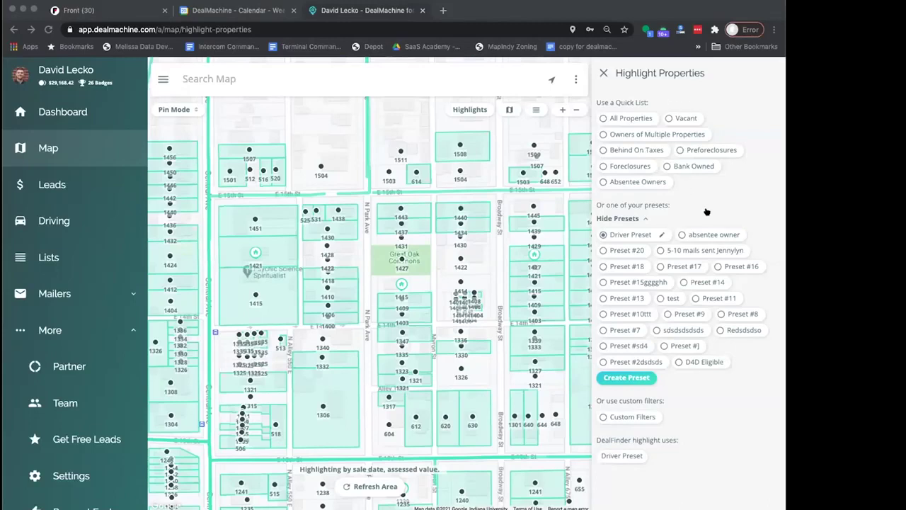
click(704, 4)
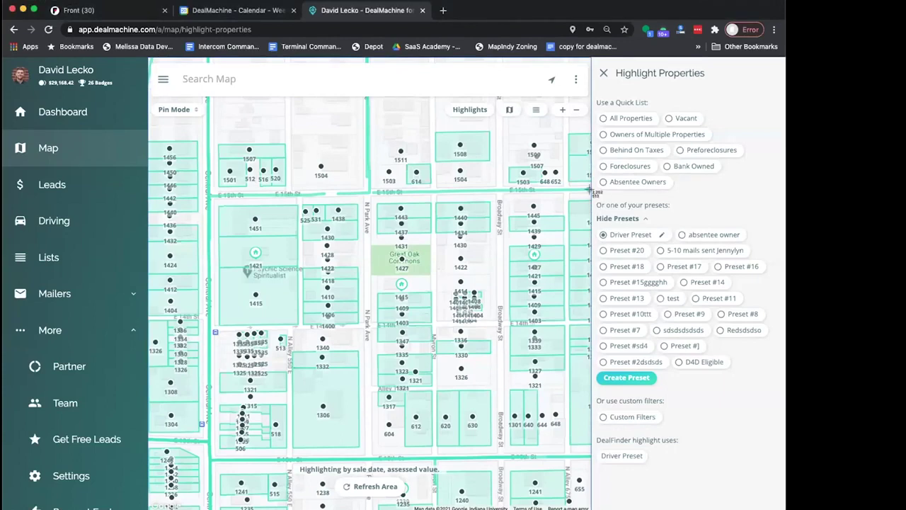
Reopen Driver Preset for editing, look over its filter options and close it without changes.
click(662, 235)
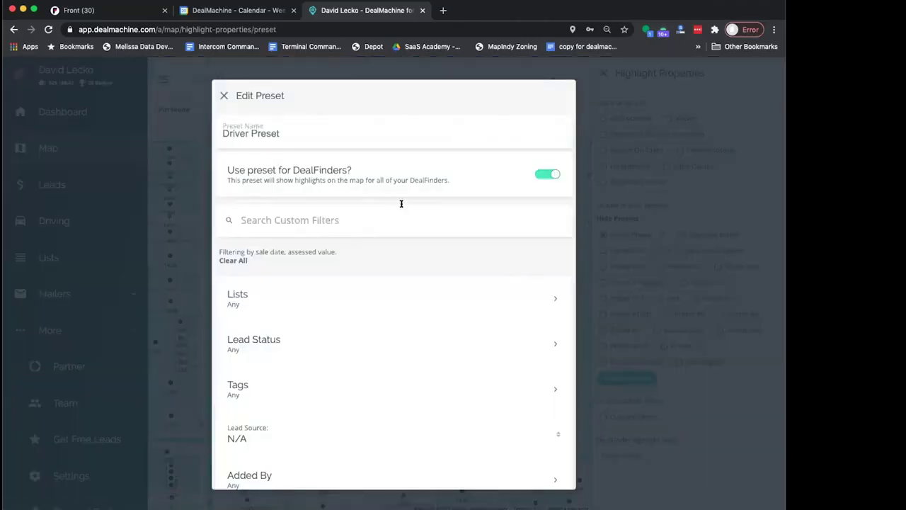
scroll(410, 246, down, 2)
scroll(409, 246, up, 2)
click(223, 95)
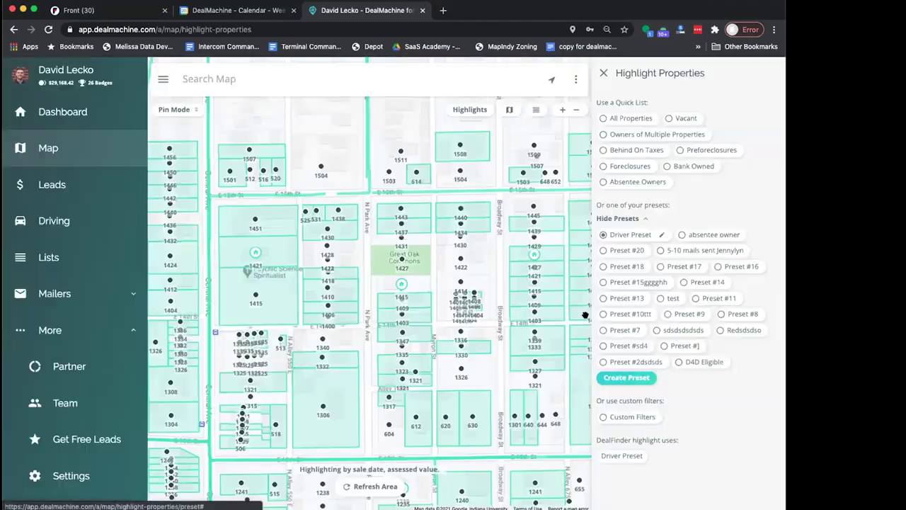
Switch the highlights to Custom Filters, look through the options and close the highlight settings without applying.
click(604, 416)
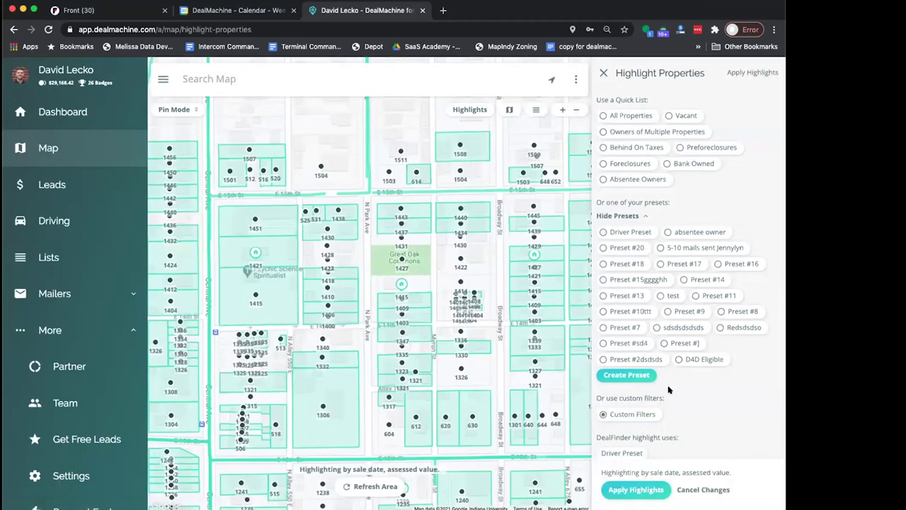
scroll(668, 389, down, 5)
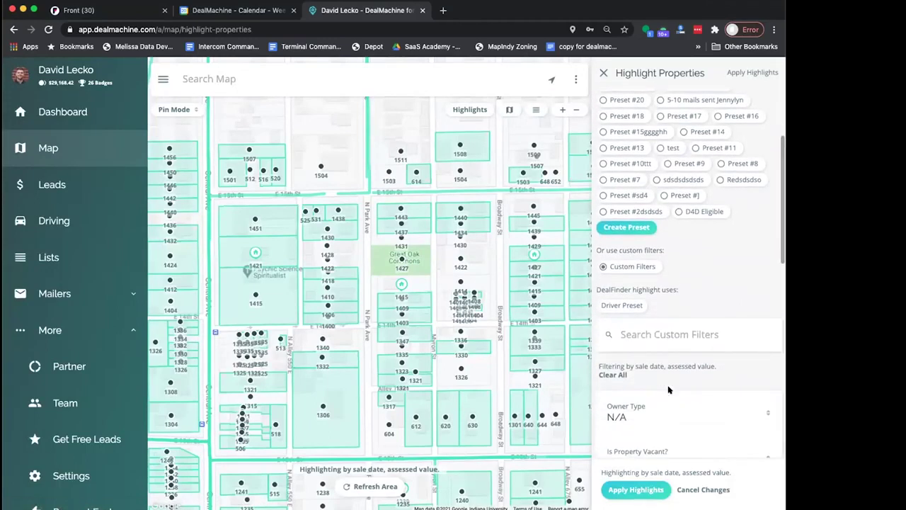
scroll(669, 389, up, 5)
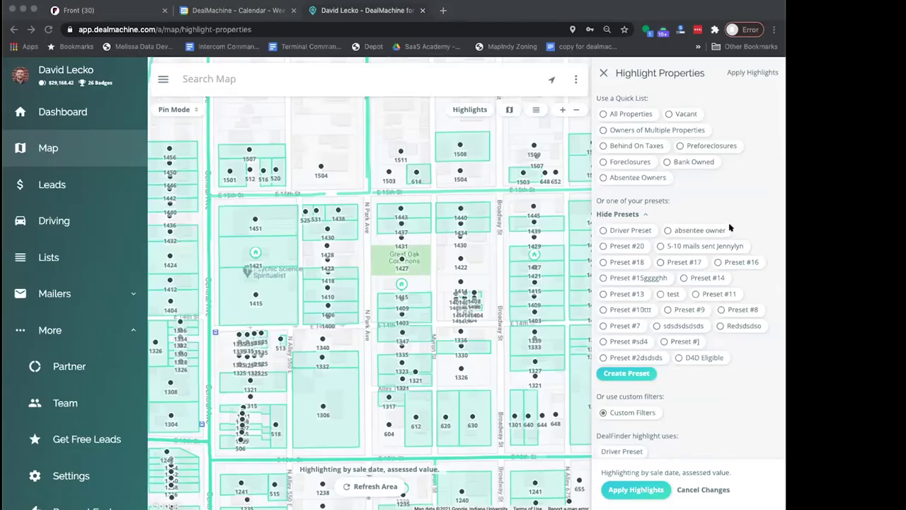
click(605, 75)
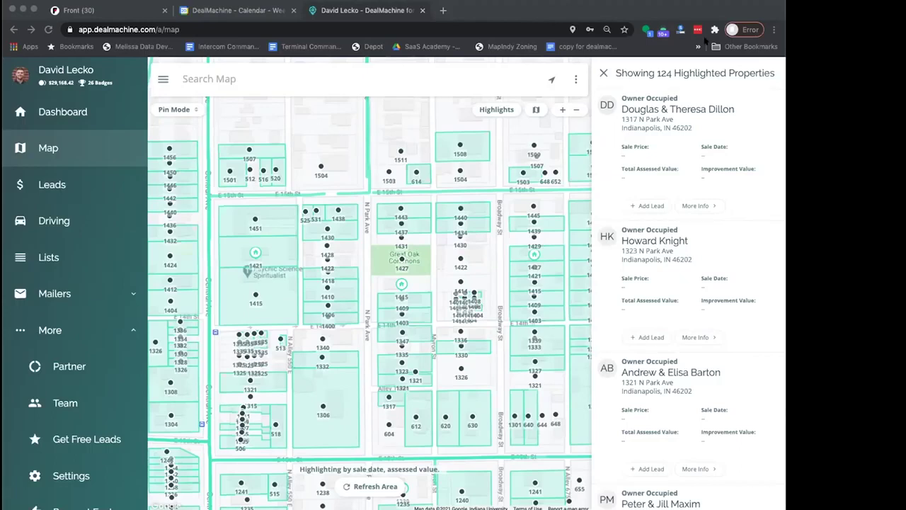
View the highlighted lots around E 14th St and N Park Ave up close and close the highlighted properties list.
click(647, 92)
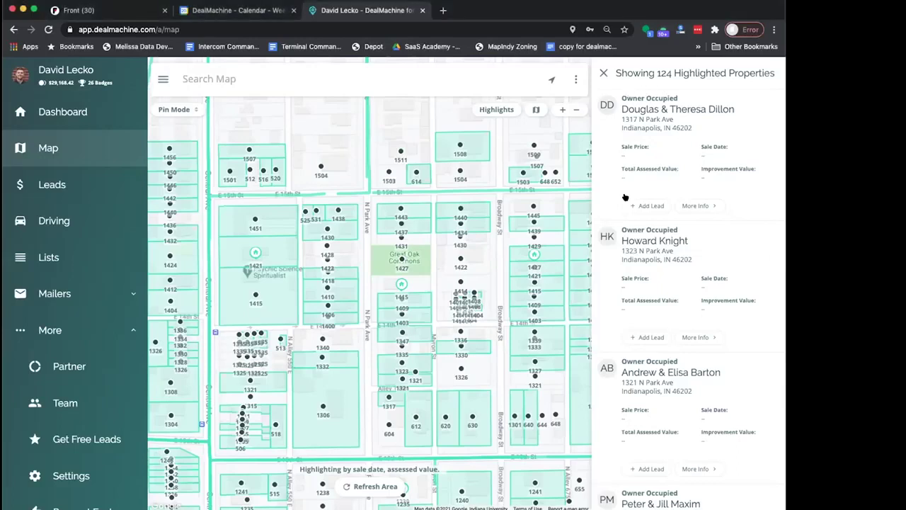
scroll(340, 271, up, 2)
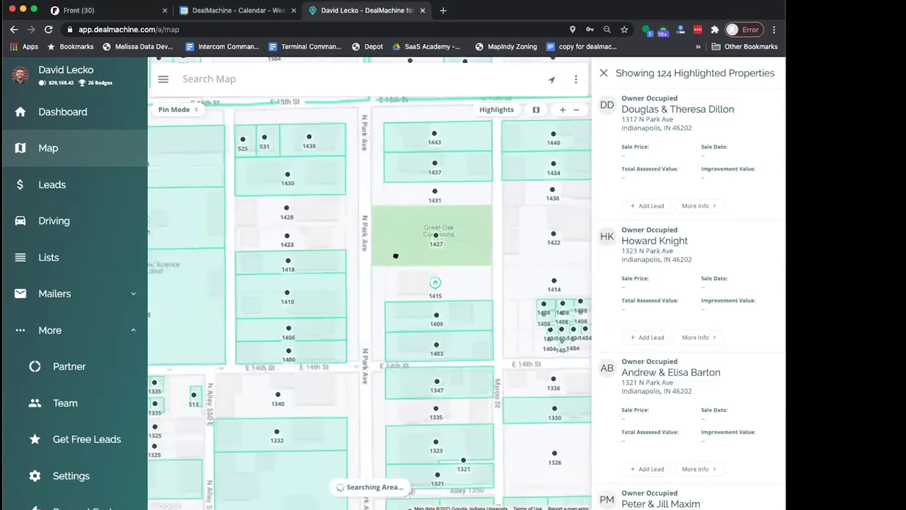
drag(337, 274, 517, 200)
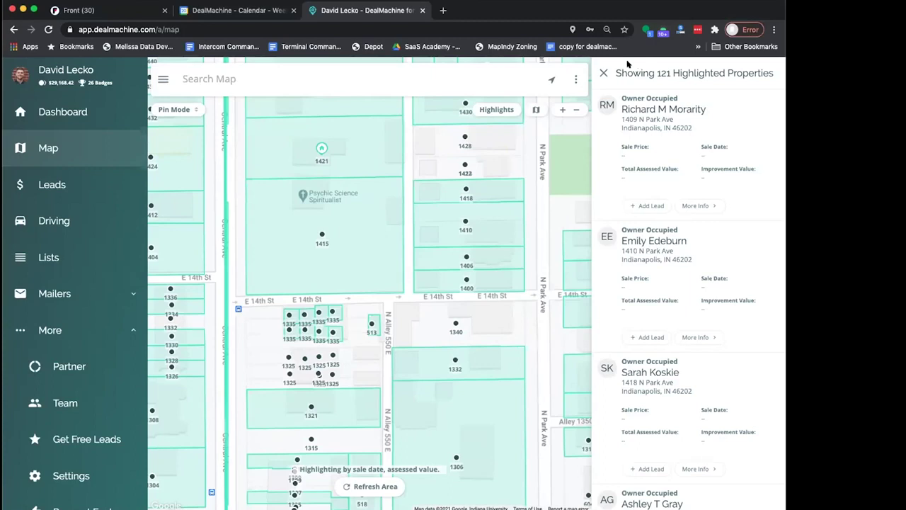
click(603, 73)
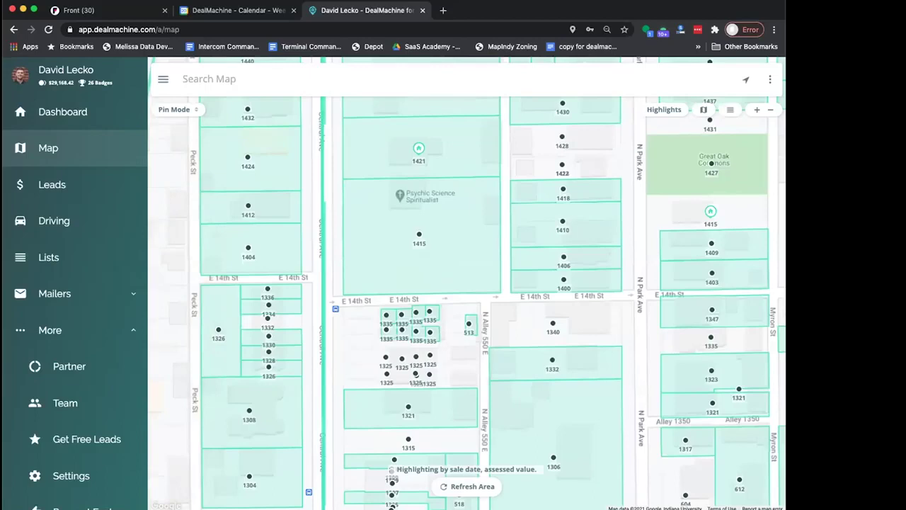
Open the leads list, show it with large property photos and look through the Cottage Ave and Beecher St leads.
click(74, 182)
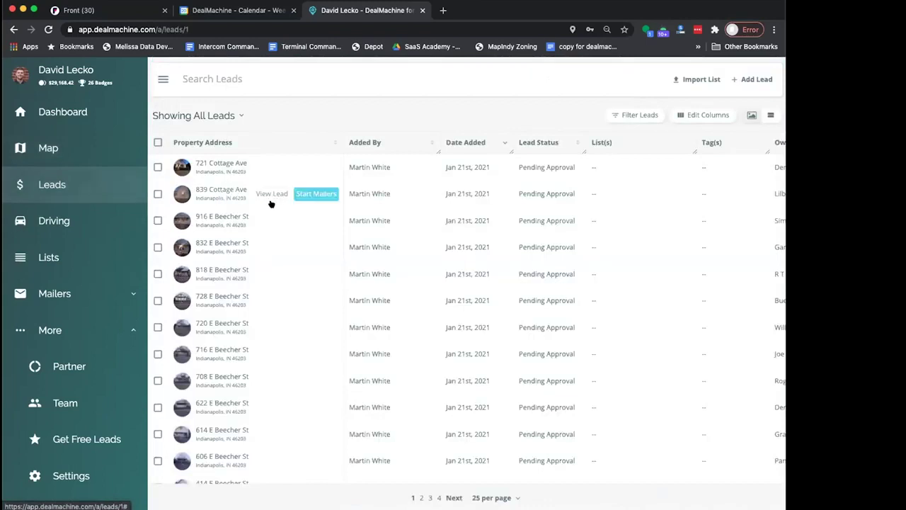
click(748, 116)
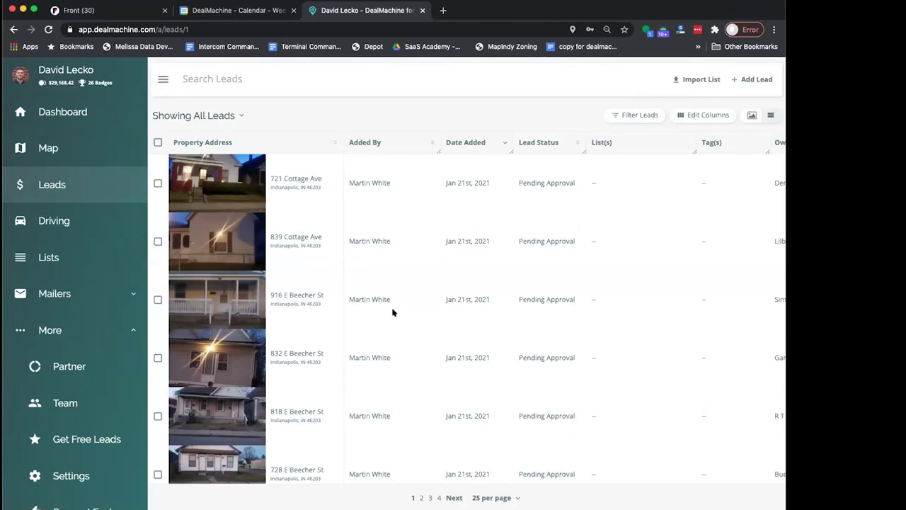
scroll(393, 313, down, 4)
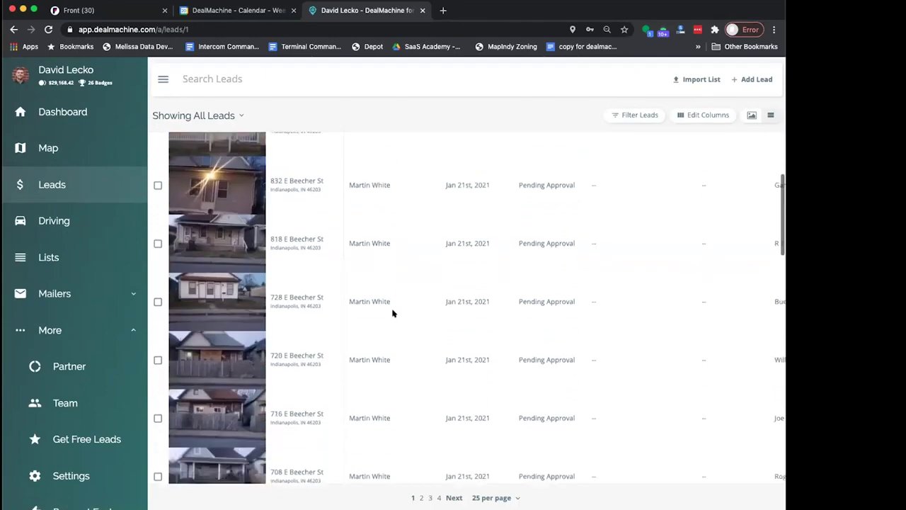
scroll(393, 313, down, 1)
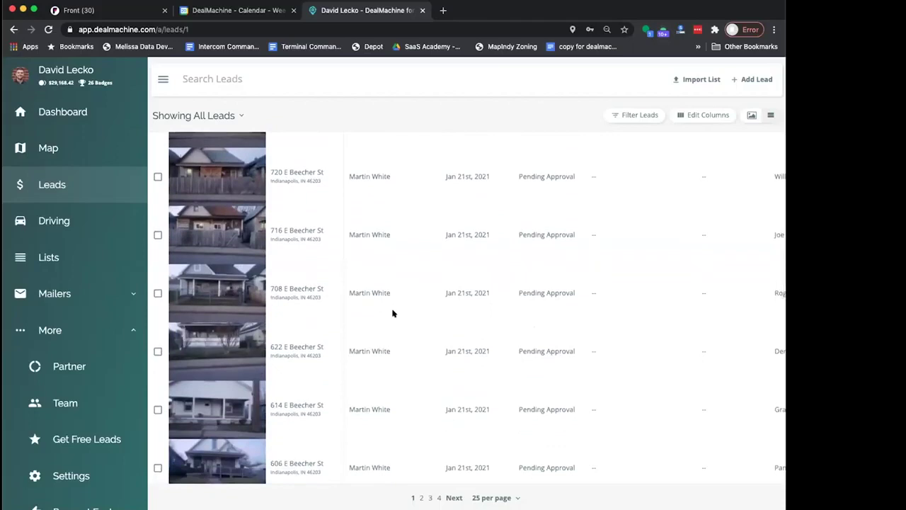
scroll(393, 313, down, 2)
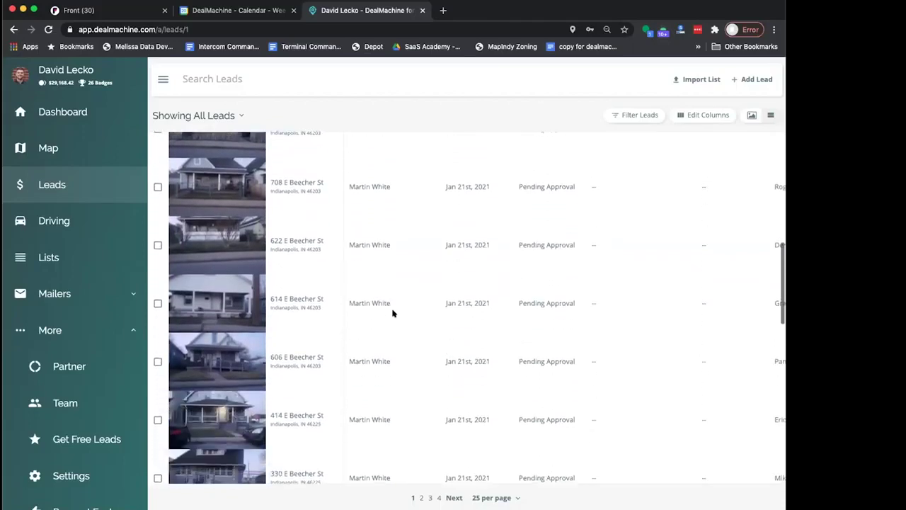
scroll(393, 313, down, 4)
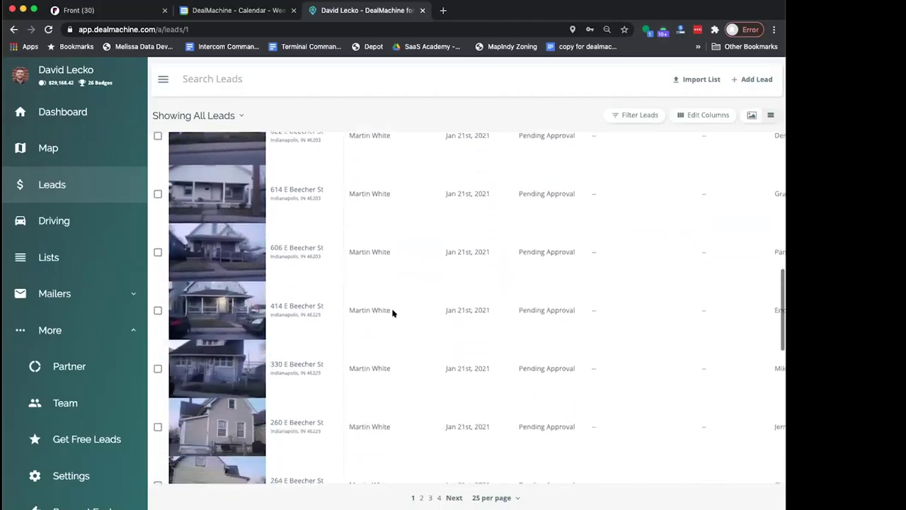
scroll(393, 313, up, 10)
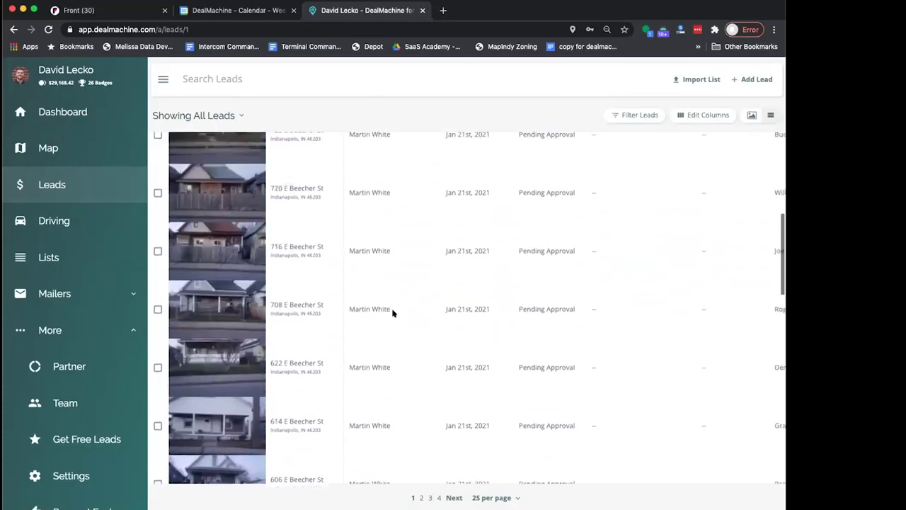
scroll(395, 308, down, 1)
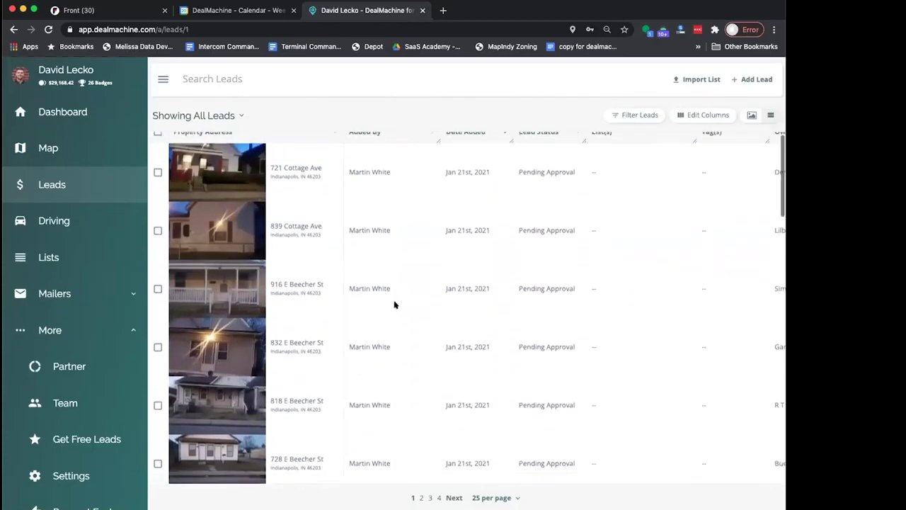
scroll(283, 211, down, 2)
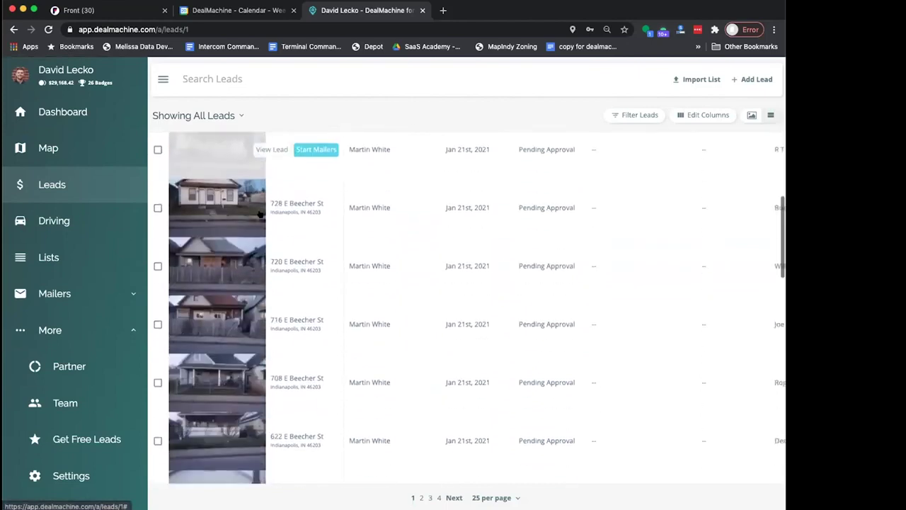
Open the Beecher St lead with the tilted, glare-lit photo from the leads list and expand its activity, notes and messages.
scroll(384, 212, up, 1)
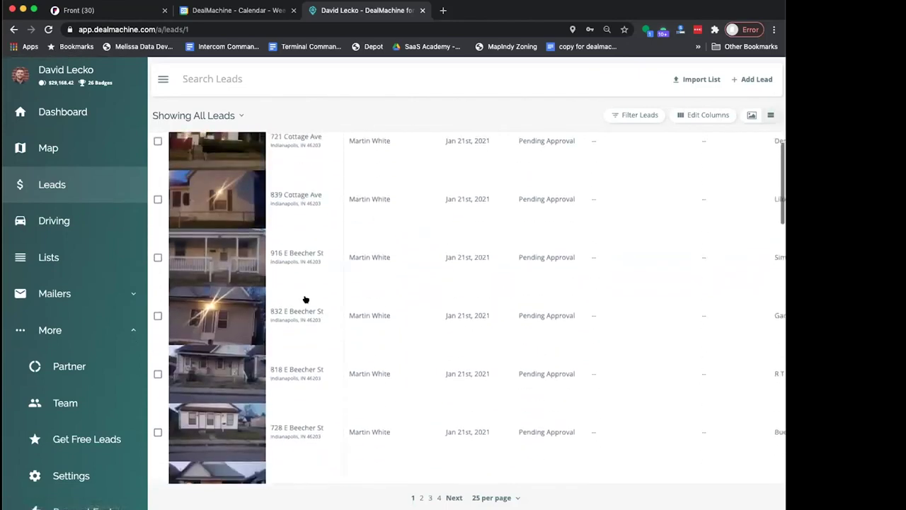
scroll(251, 315, up, 1)
scroll(248, 317, down, 1)
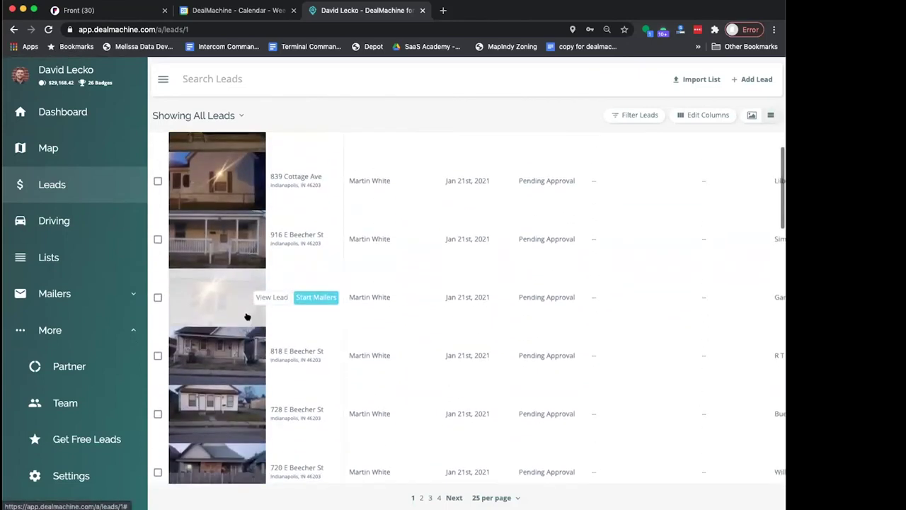
click(304, 304)
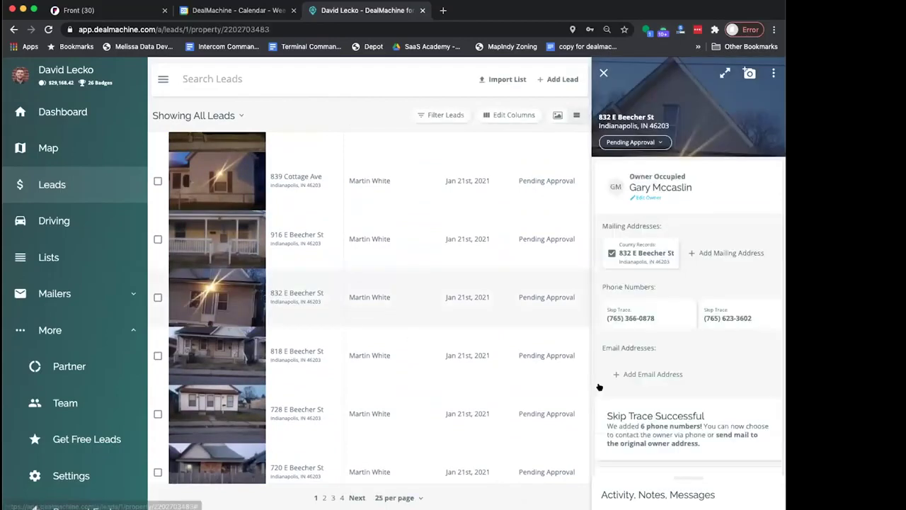
click(708, 485)
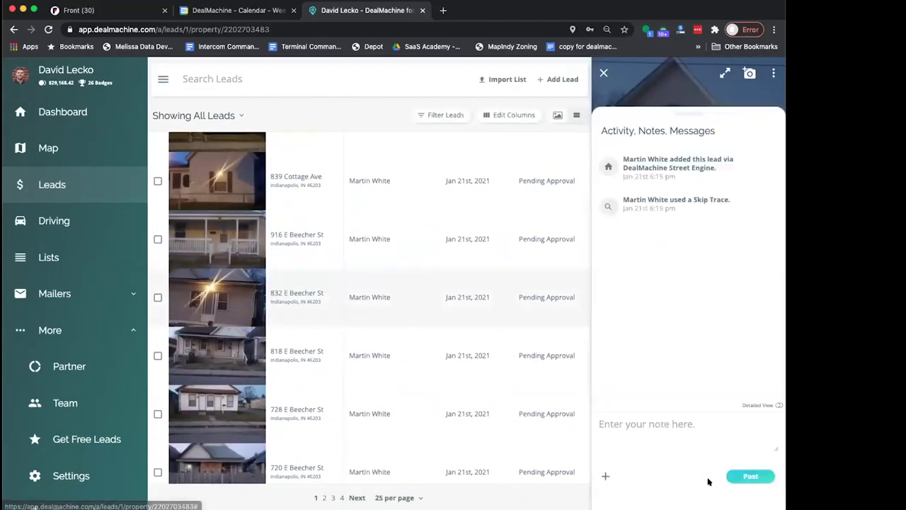
Post a note mentioning the driver who added the lead: "I love that you take photos of every house. I wish that all of them were straight! :)".
click(664, 424)
text(@mart)
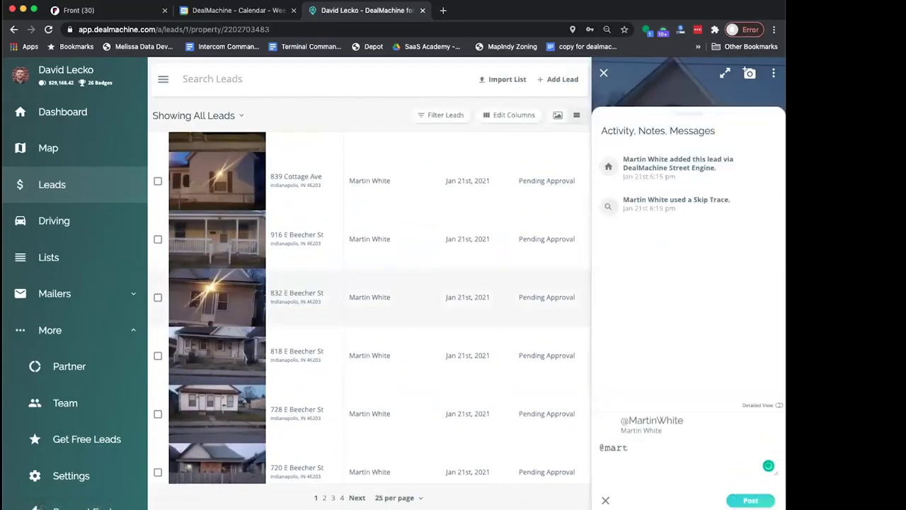
click(691, 422)
text(I love that you tac)
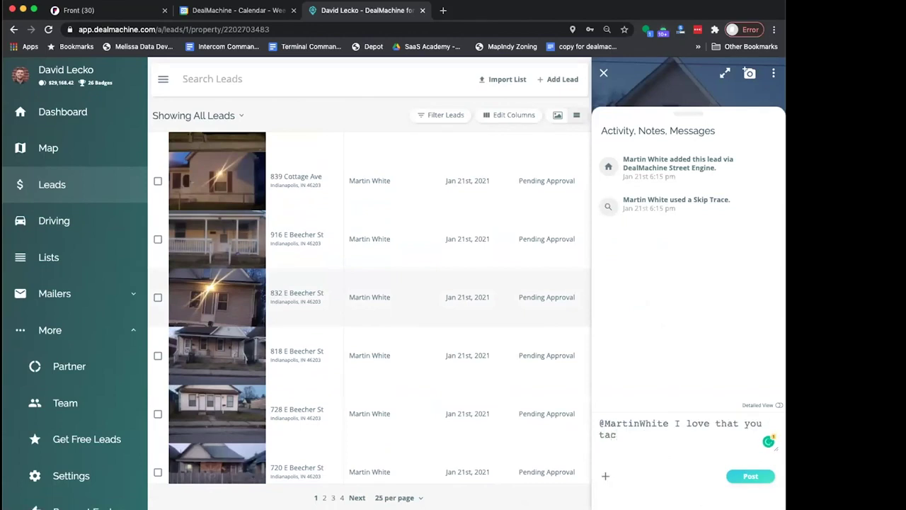
key(BackSpace)
text(ke photos of ev)
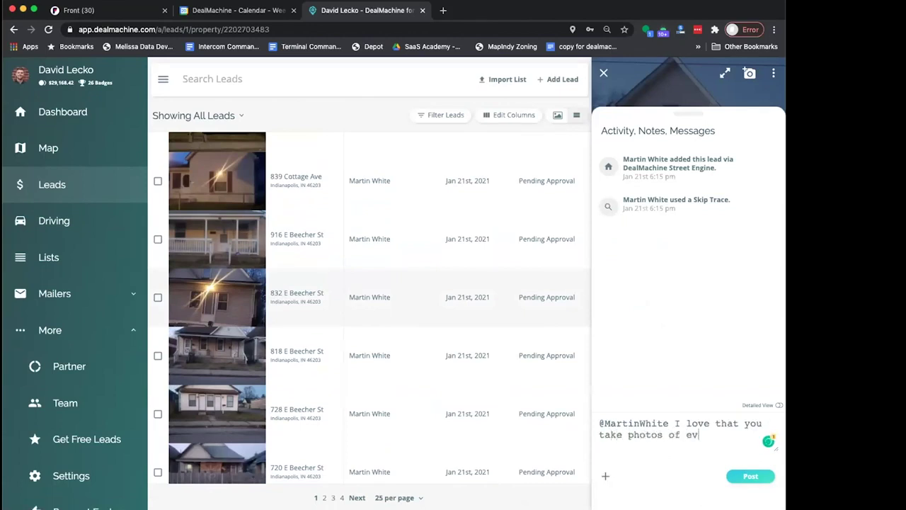
text(ery house. )
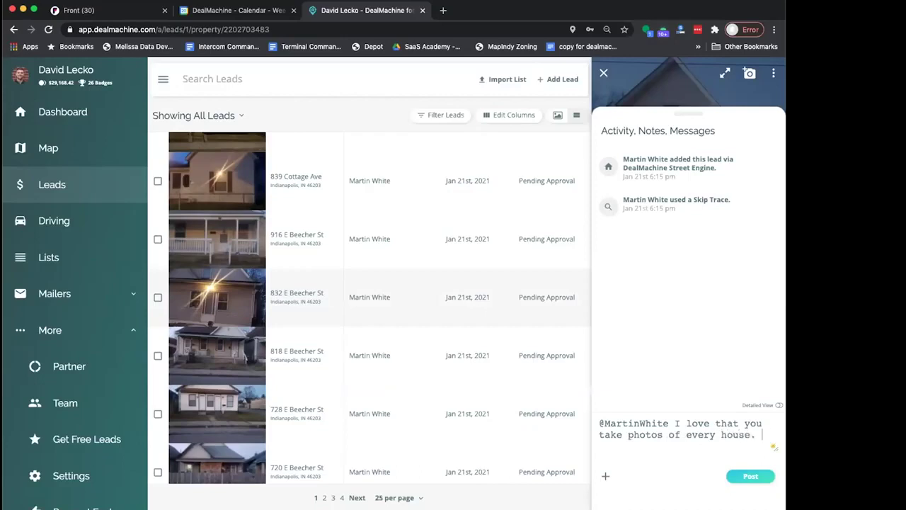
text(I wish that all of them were straight)
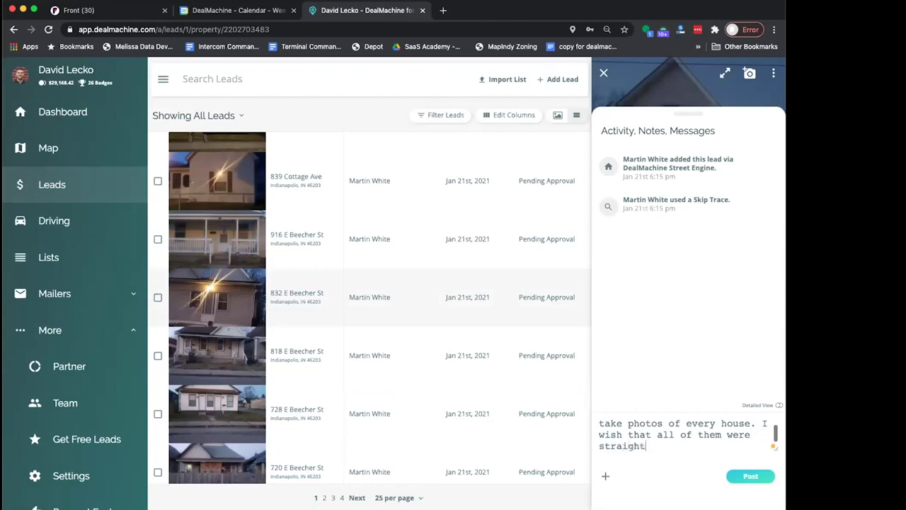
text(! :))
click(750, 478)
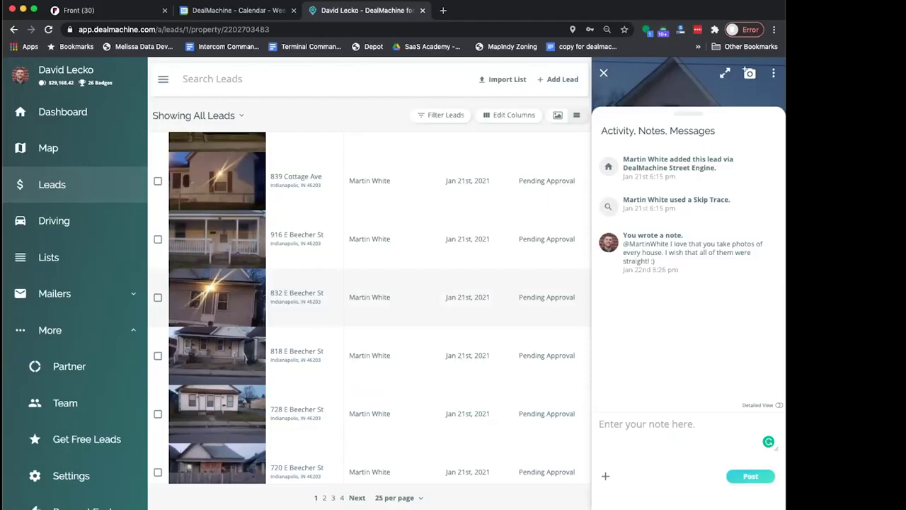
Expand the lead to full-page view, look through its property details and turn on Detailed View for the activity feed.
click(695, 131)
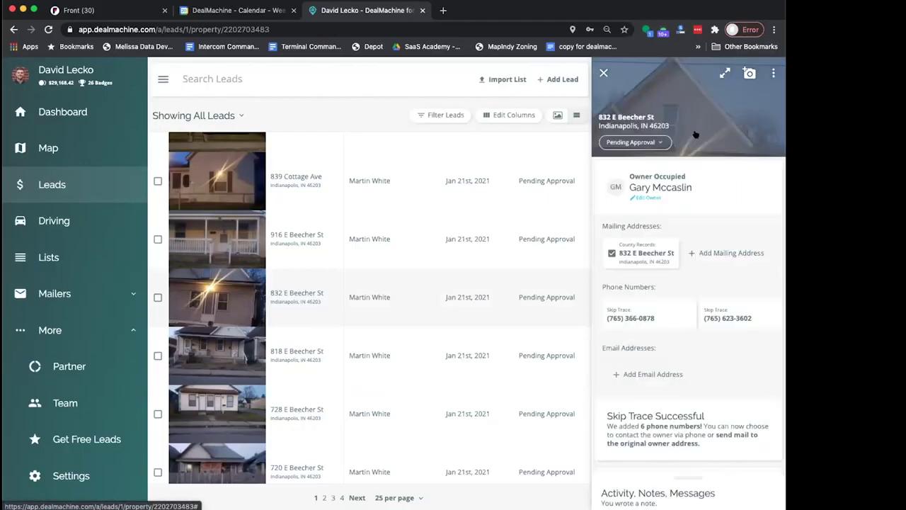
click(725, 72)
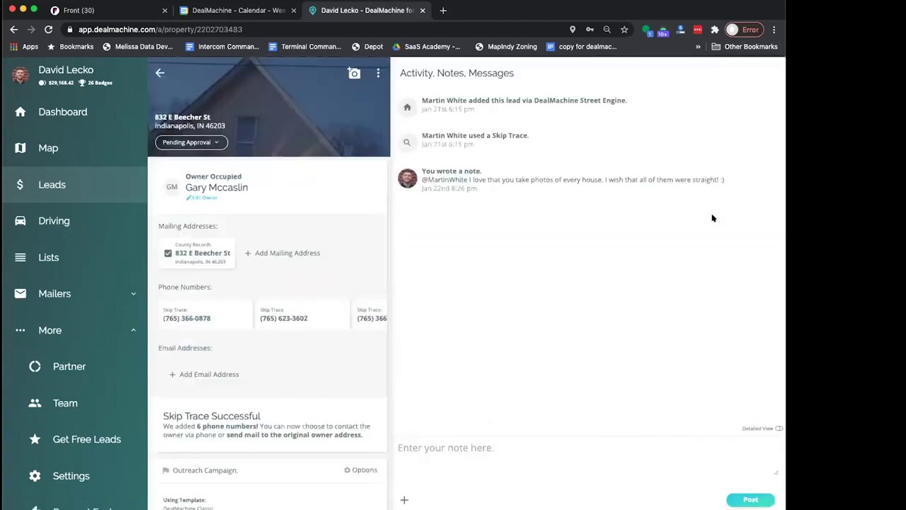
scroll(260, 375, down, 5)
scroll(260, 376, down, 8)
scroll(259, 376, down, 5)
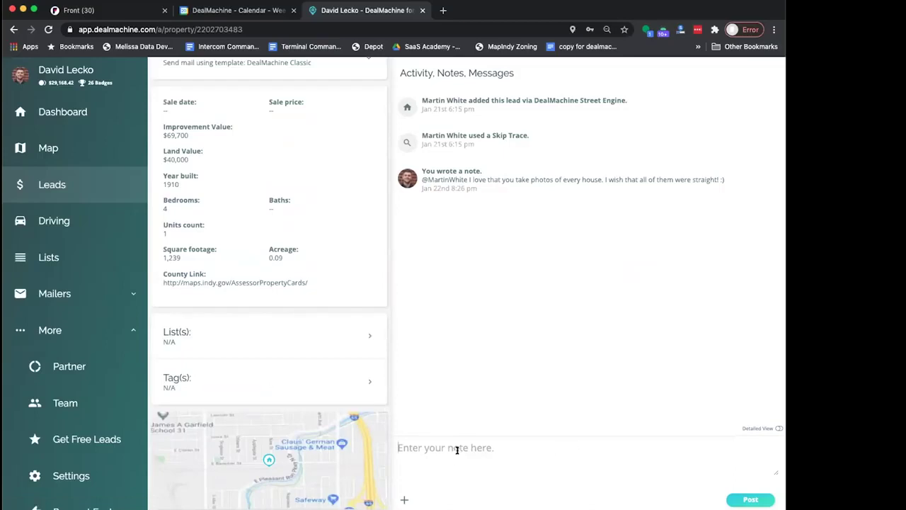
click(777, 428)
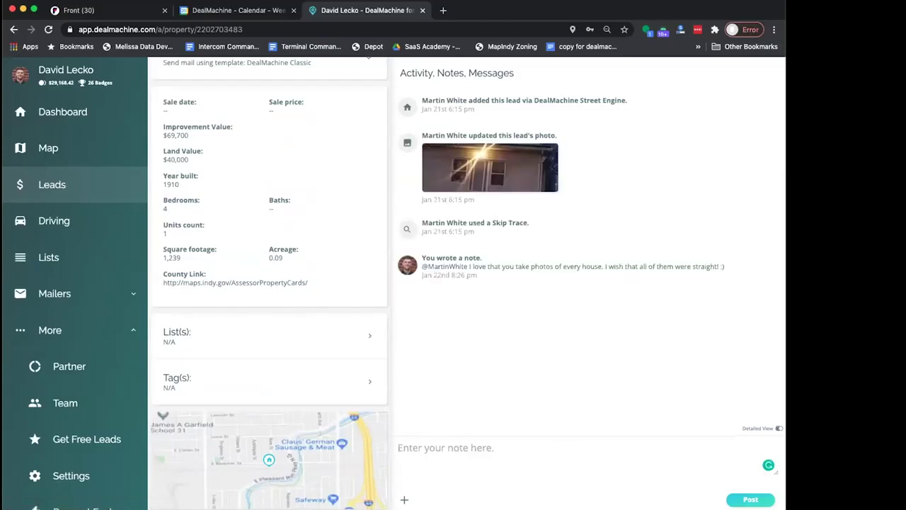
scroll(761, 429, up, 5)
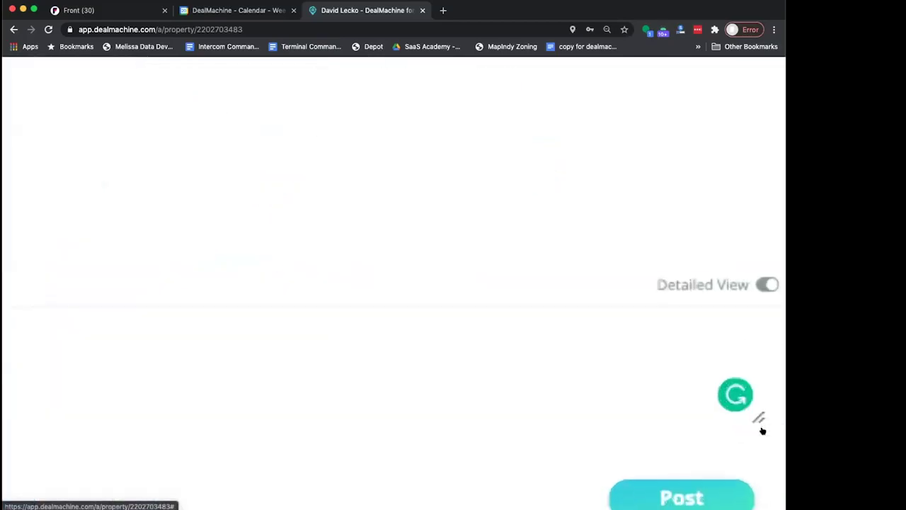
scroll(741, 285, down, 5)
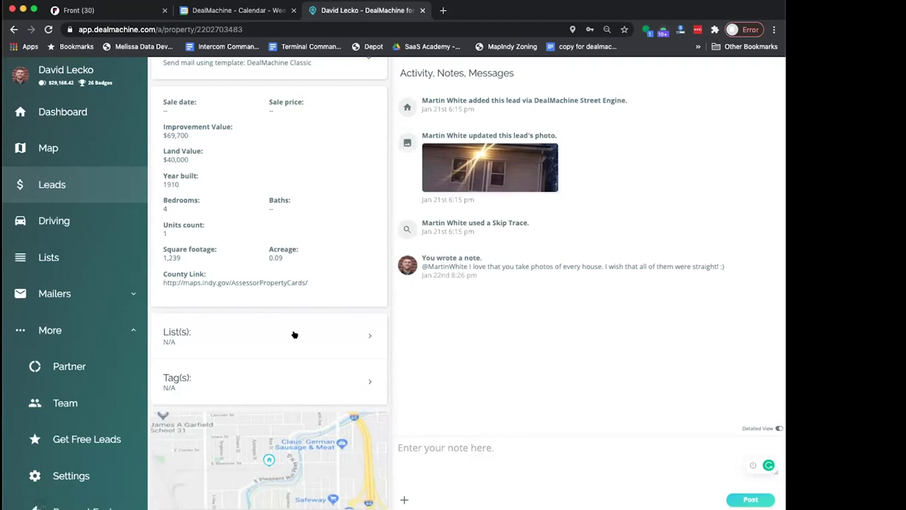
Open the lead's tag editor, look through the available tags and close it without assigning any.
click(223, 378)
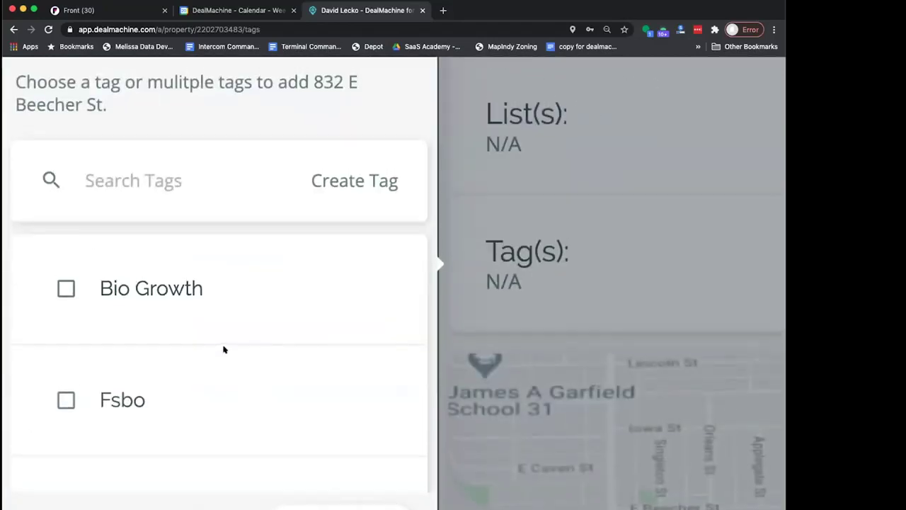
scroll(223, 349, down, 7)
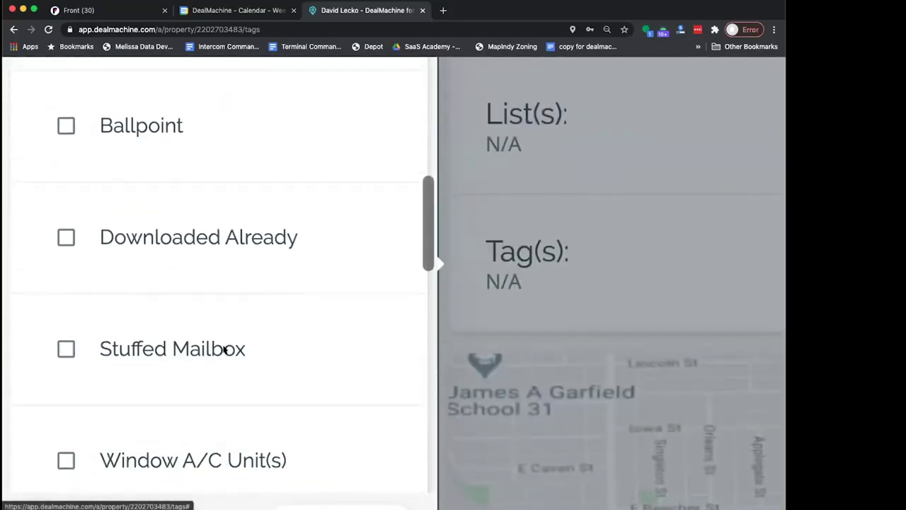
scroll(223, 349, down, 8)
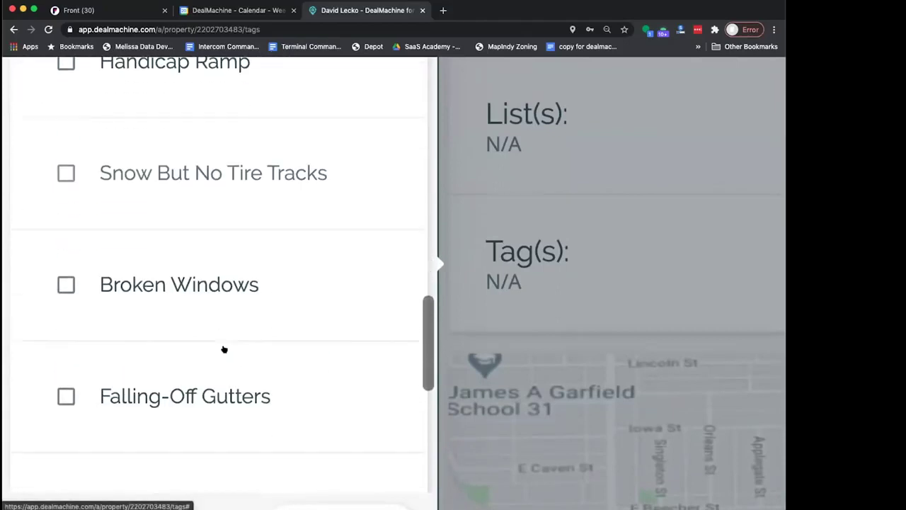
scroll(224, 349, down, 5)
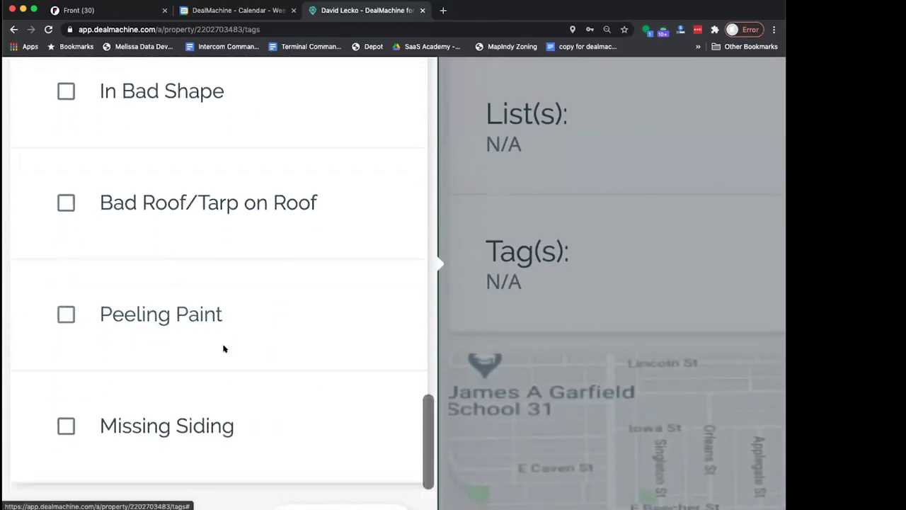
scroll(166, 240, up, 8)
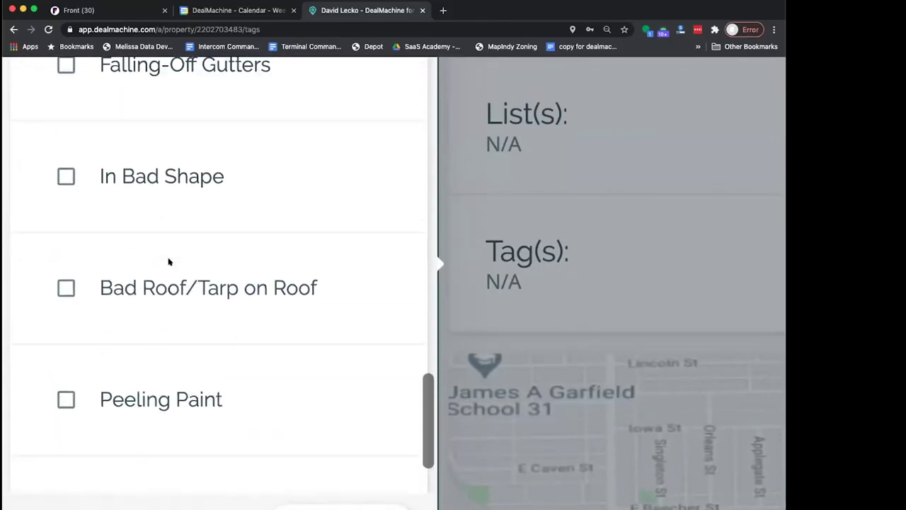
scroll(169, 262, up, 1)
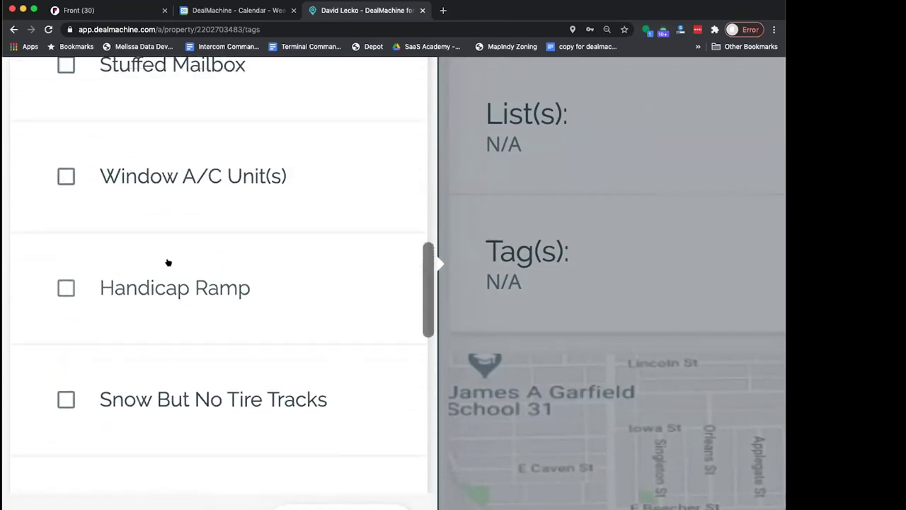
scroll(168, 263, down, 5)
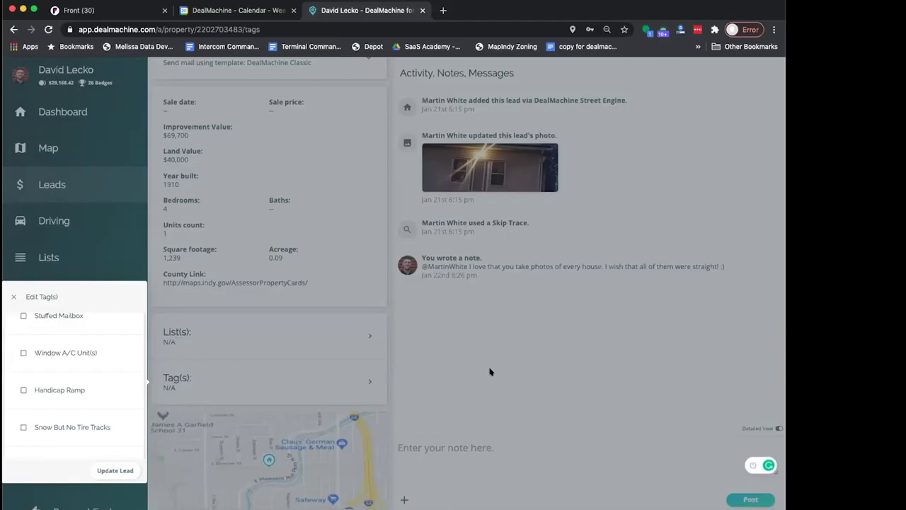
click(489, 371)
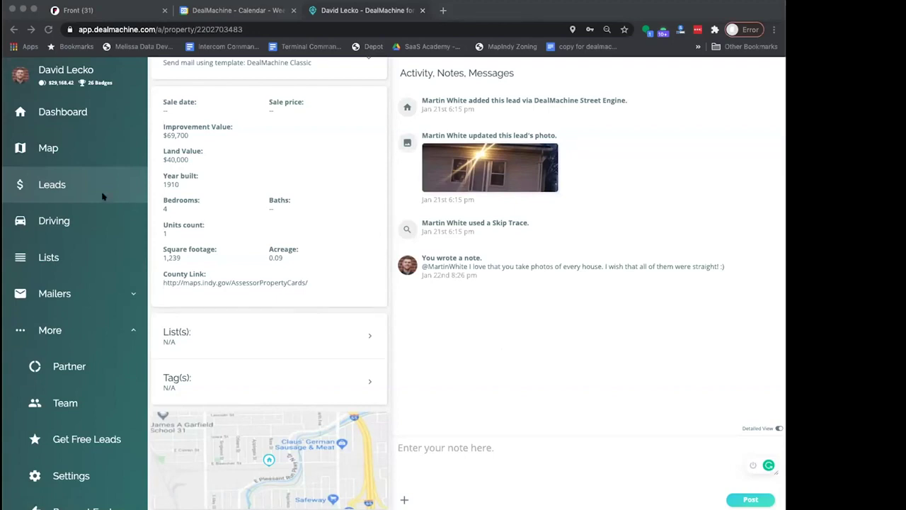
Open the Driving page and look over the month-to-date miles driven chart and the tracked routes.
click(48, 219)
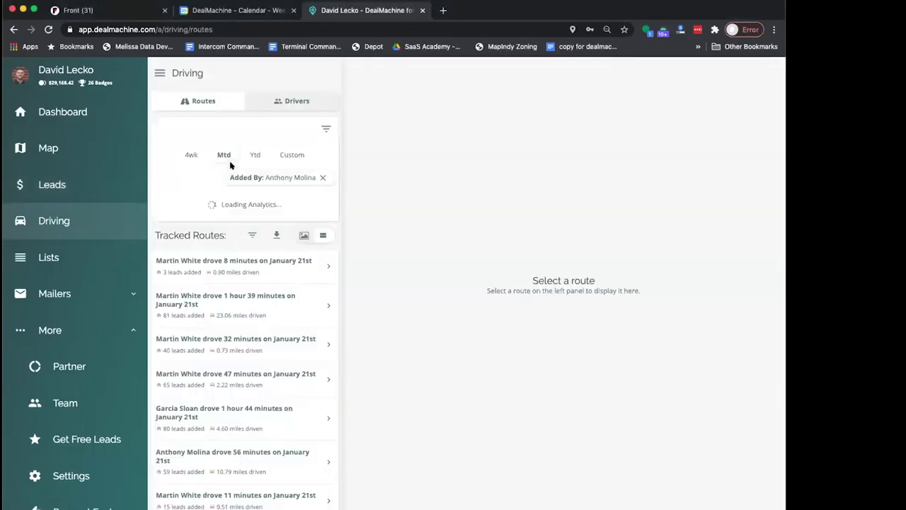
mouse_move(329, 281)
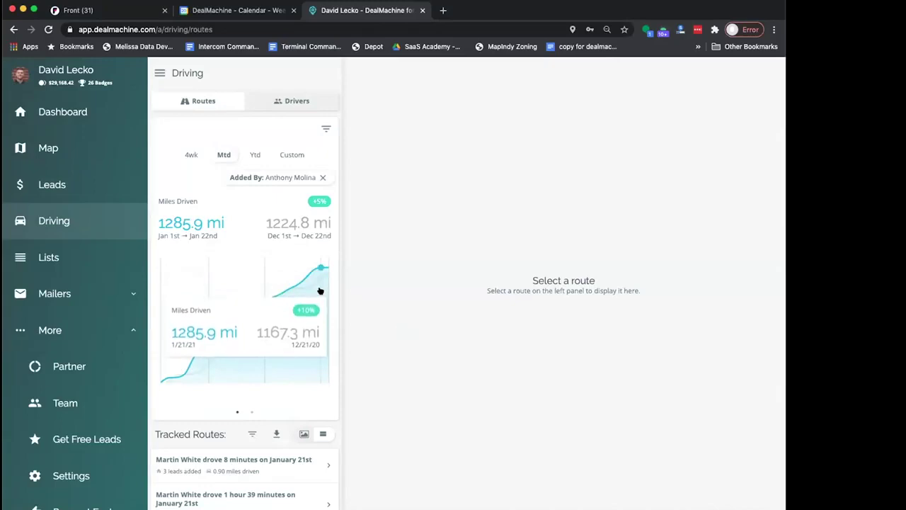
scroll(318, 297, down, 3)
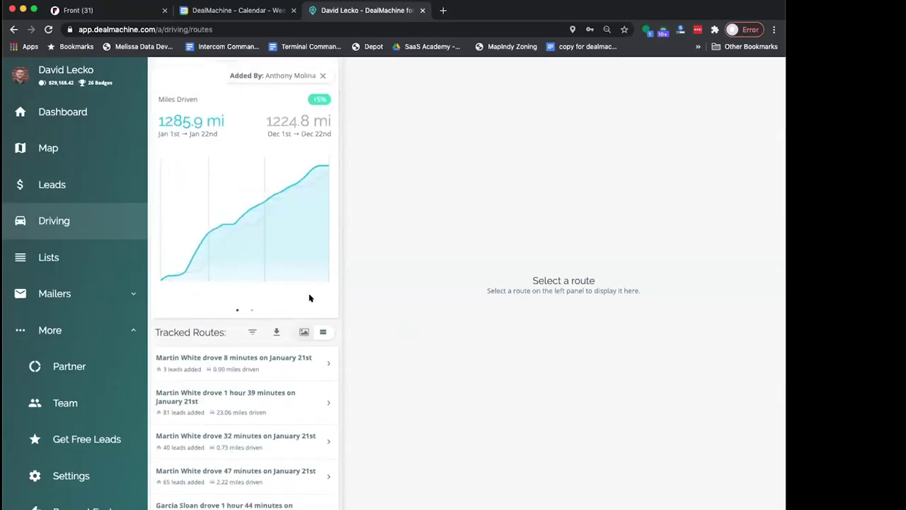
scroll(309, 298, up, 3)
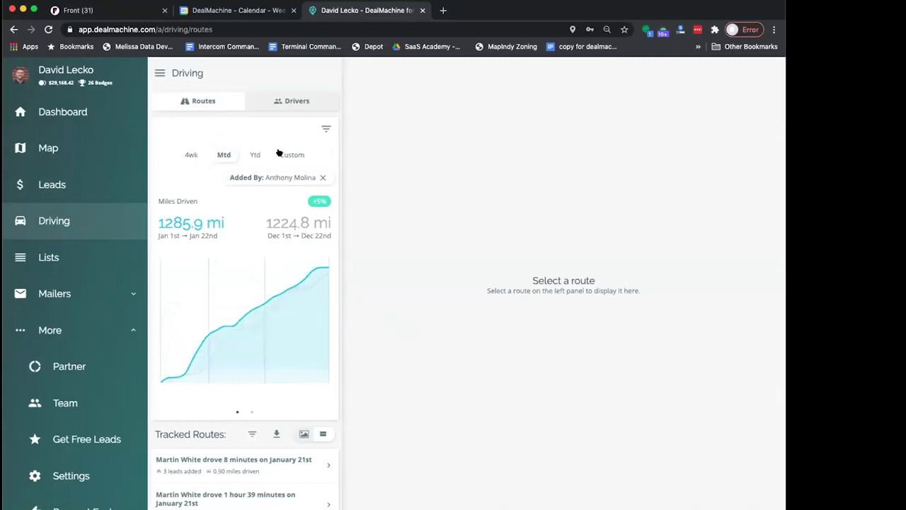
Open Google Drive (drive.google.com) in a new browser tab and switch to the DealMachine work account.
click(443, 10)
text(drive.google.com)
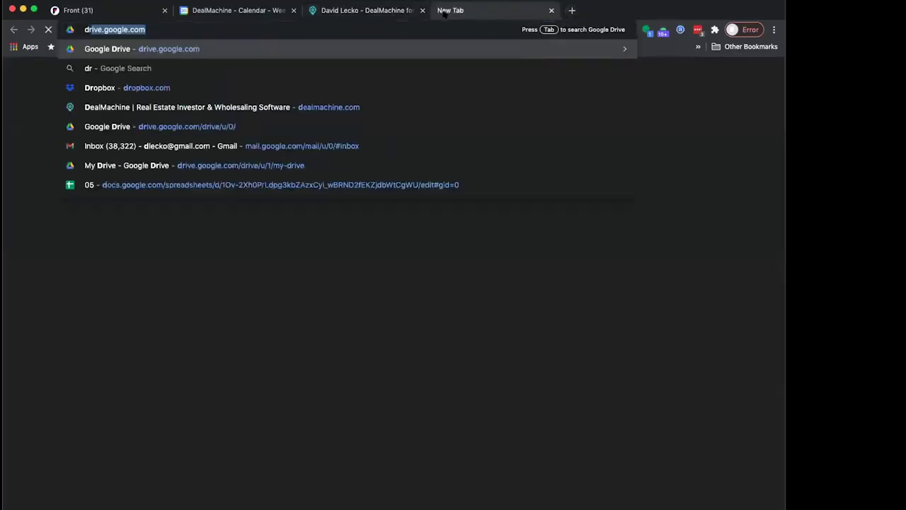
key(Return)
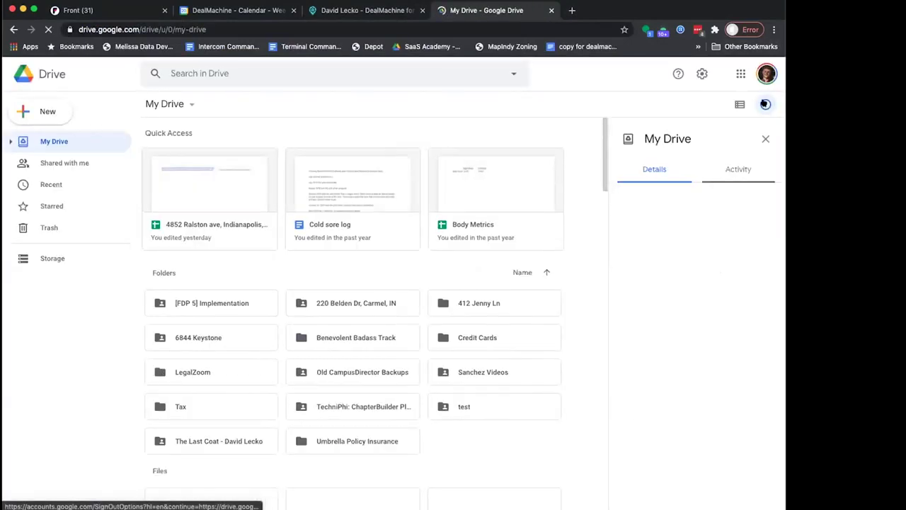
click(764, 76)
click(712, 230)
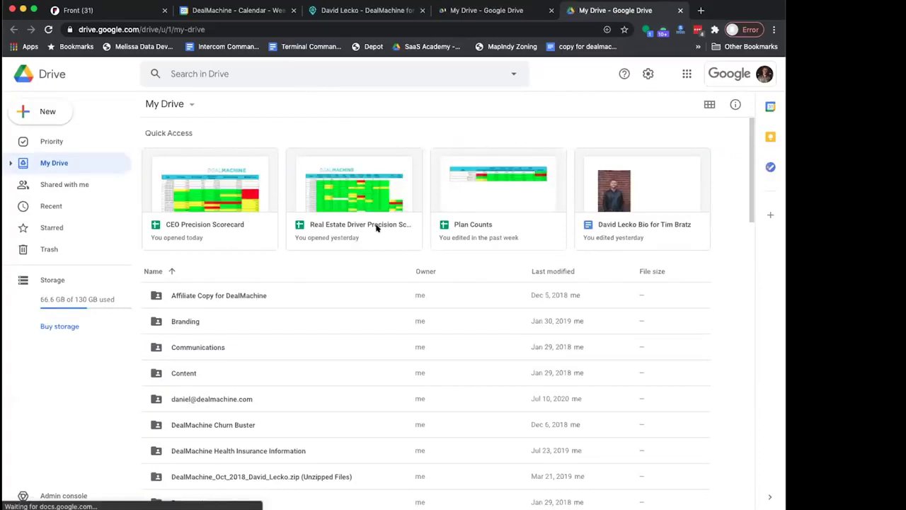
Open the Real Estate Driver Precision Scorecard and examine the drivers' weekly hours and leads in columns J:K and S:V.
click(500, 238)
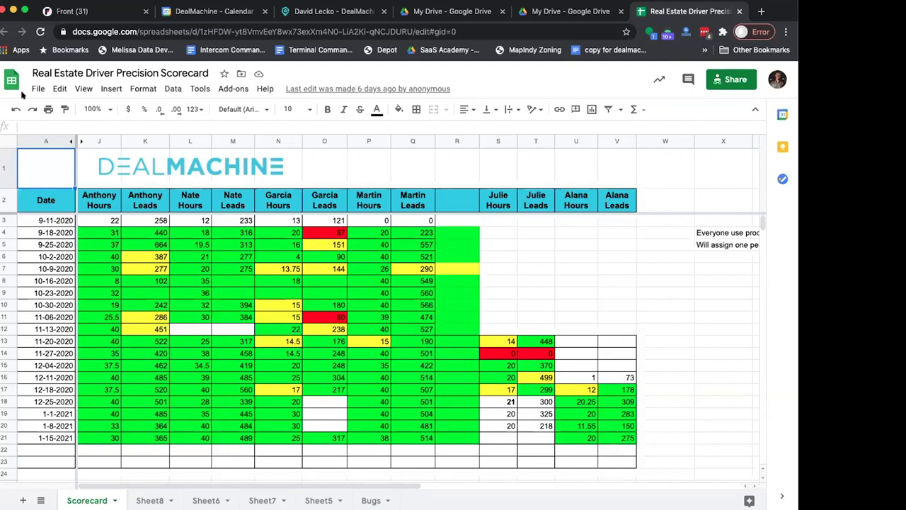
click(136, 449)
click(105, 438)
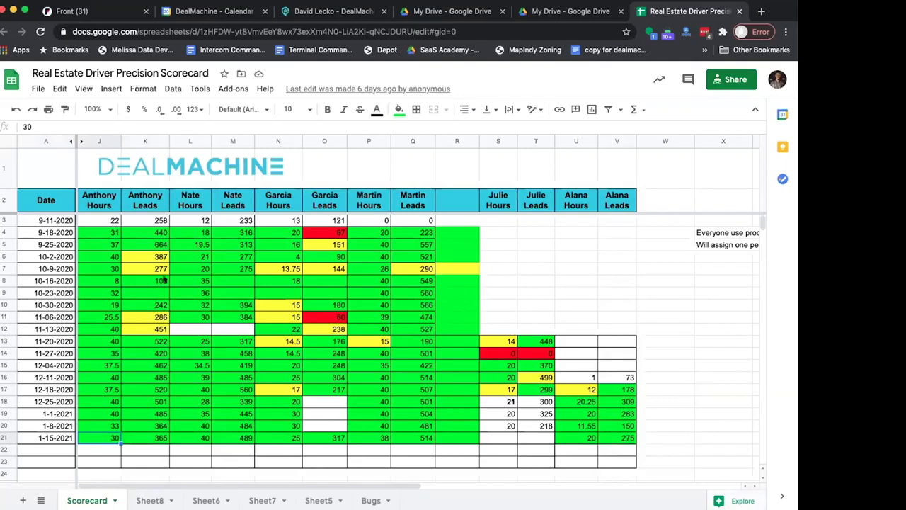
click(100, 205)
drag(102, 234, 162, 437)
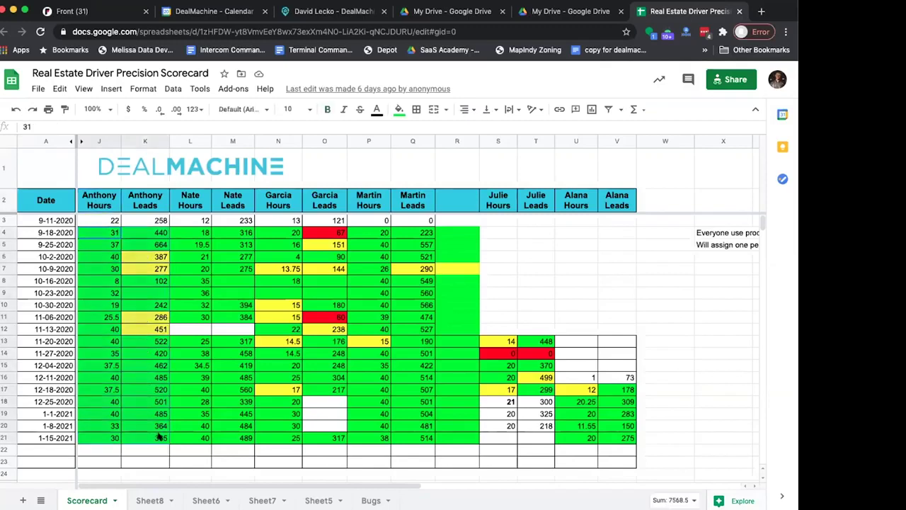
drag(498, 200, 622, 435)
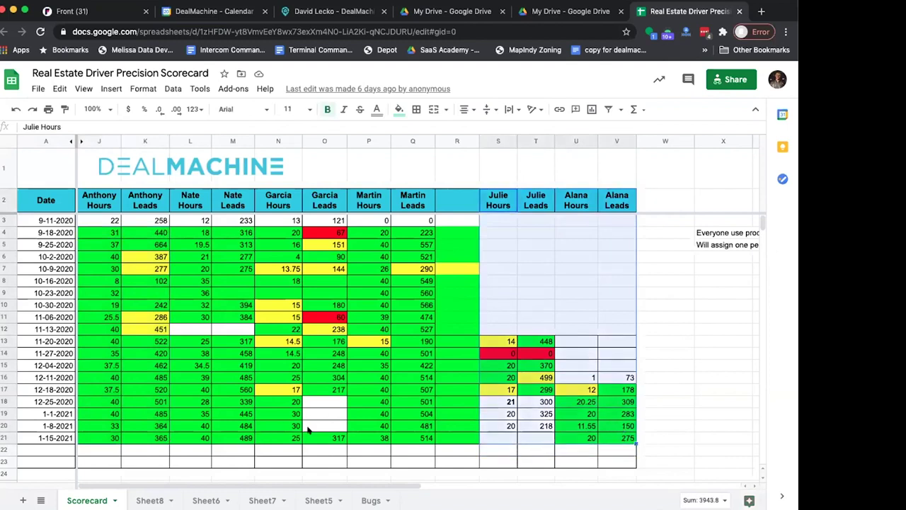
Check the driver's 1-15-2021 hours in scorecard cell J21 and view DealMachine's month-to-date miles driven and time driven charts.
click(106, 438)
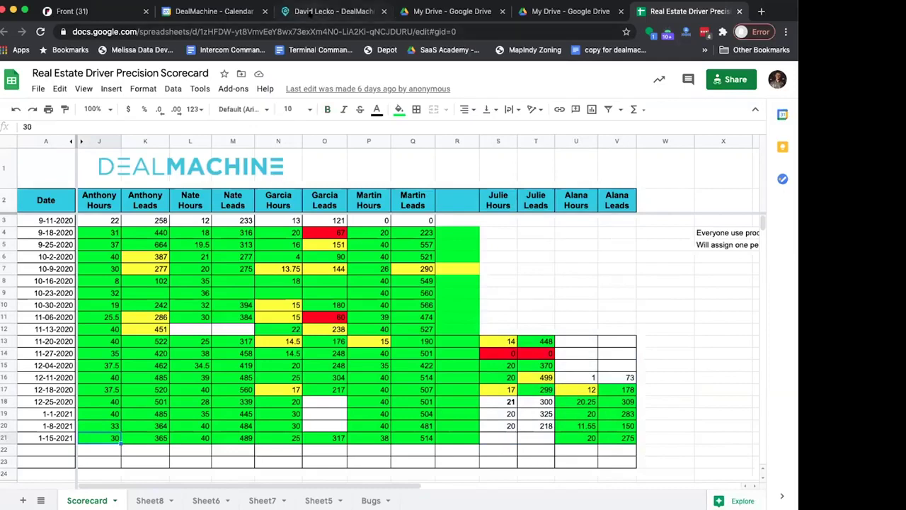
click(310, 14)
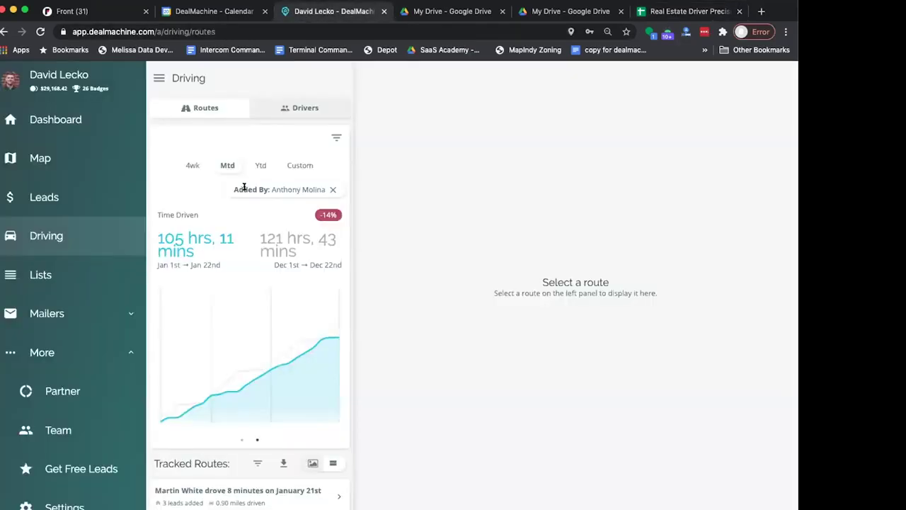
scroll(325, 228, down, 1)
scroll(326, 227, up, 1)
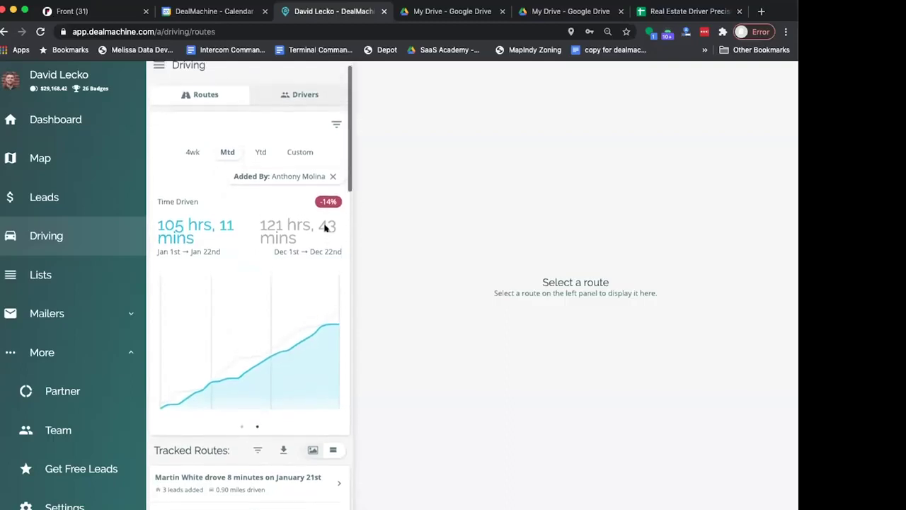
click(238, 440)
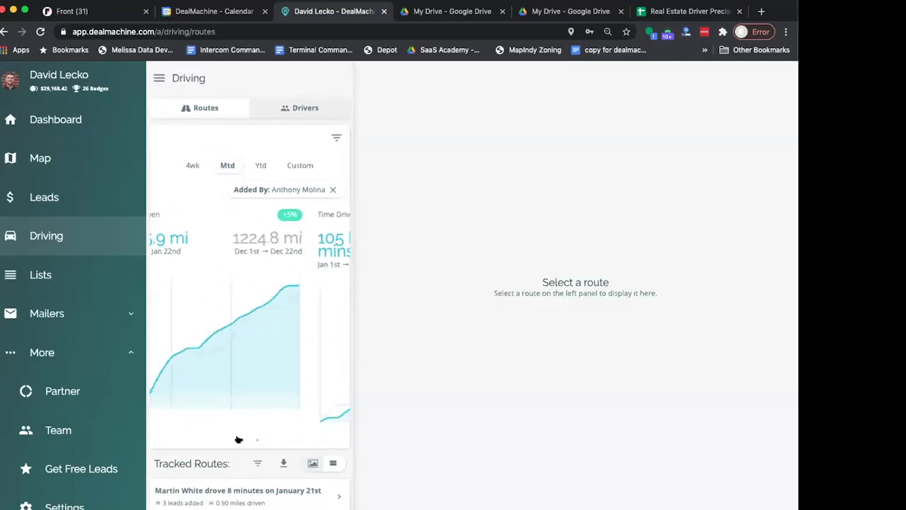
click(253, 439)
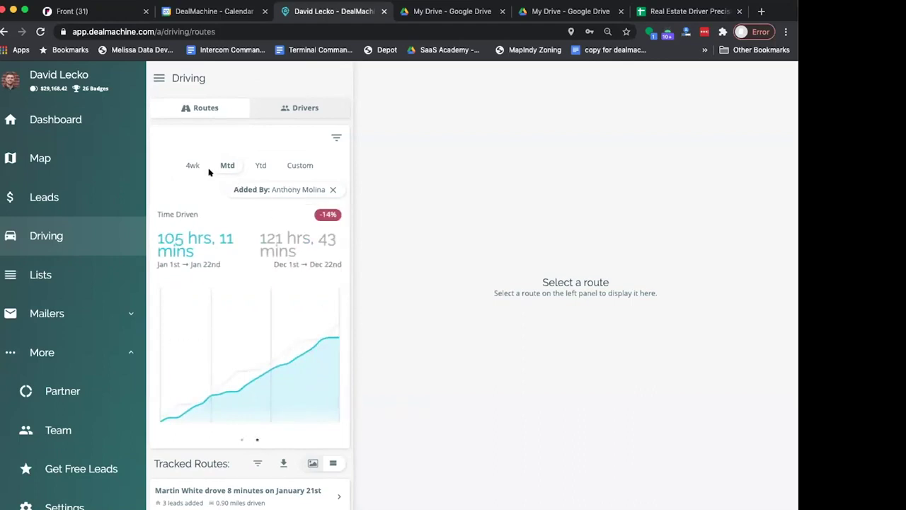
Filter the driving analytics to the custom range January 14 to January 21, 2021, and view the time and miles driven charts.
click(300, 165)
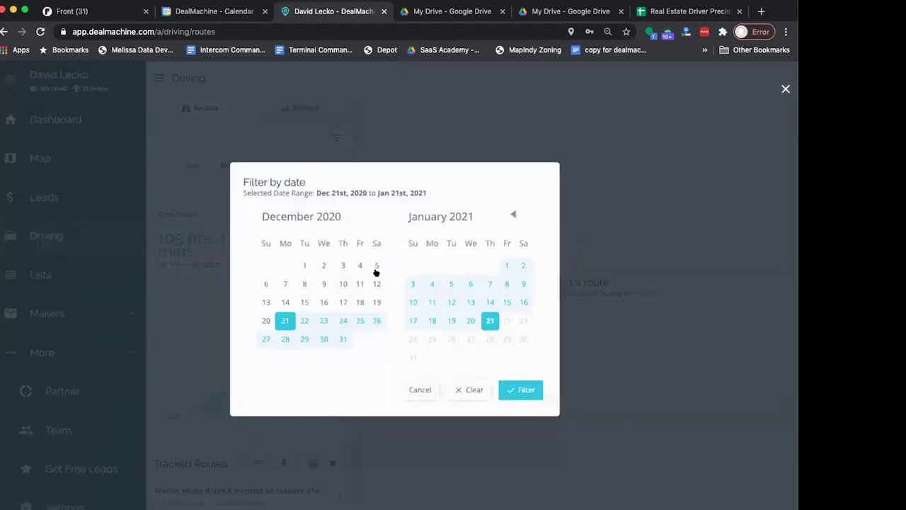
click(489, 298)
click(490, 317)
click(521, 386)
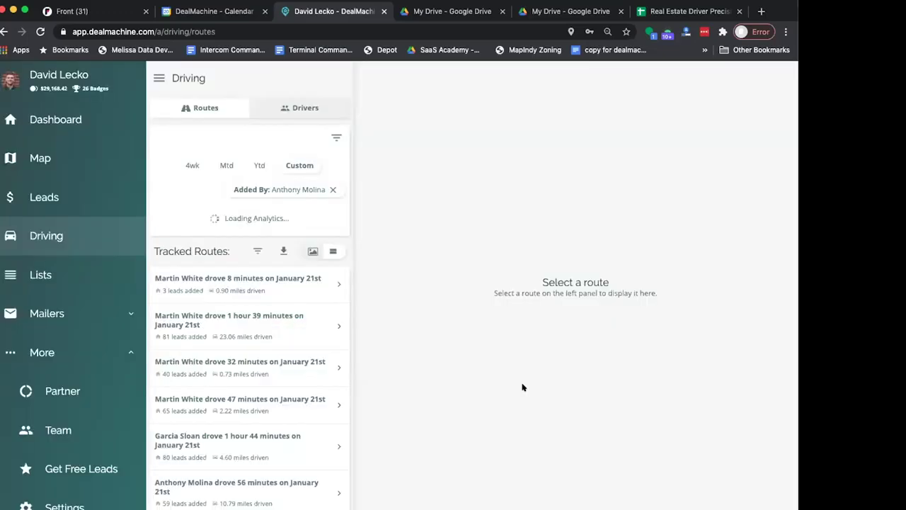
click(254, 439)
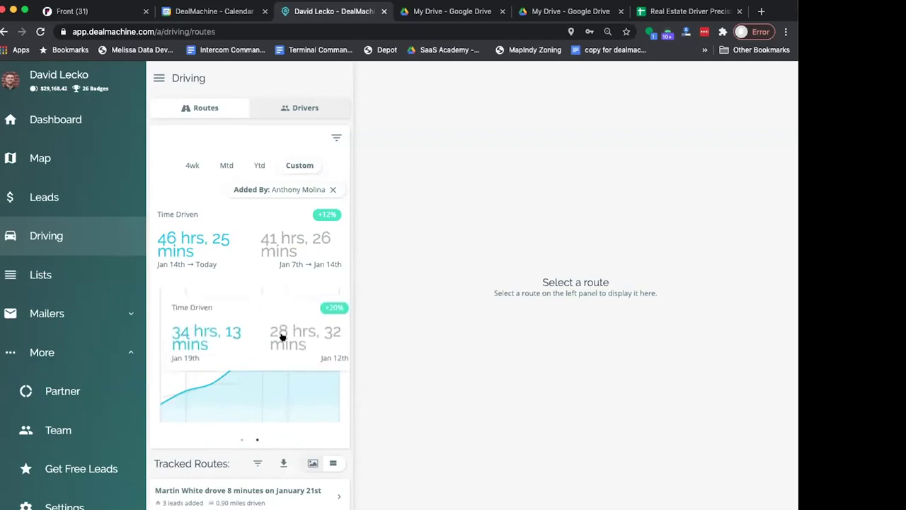
click(241, 440)
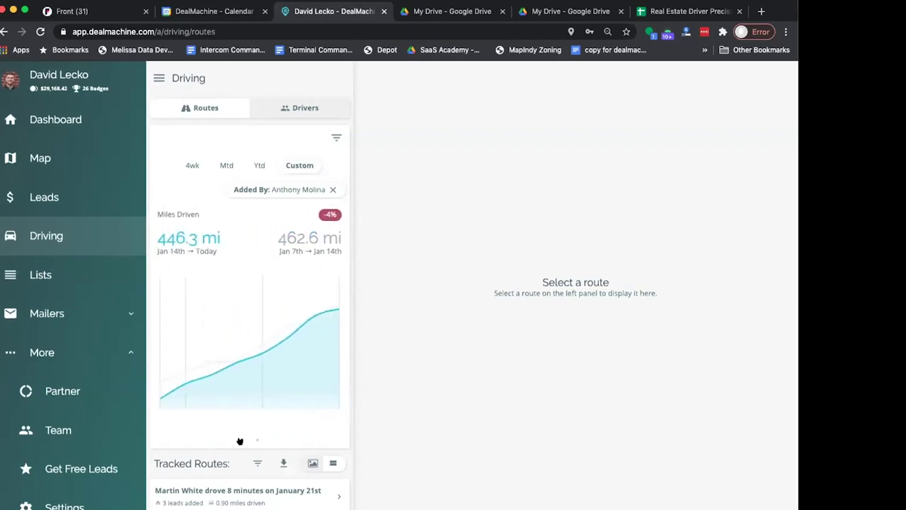
Check the driver's 1-15-2021 leads in scorecard cell K21, and look at the custom-range time driven chart in DealMachine again.
click(675, 12)
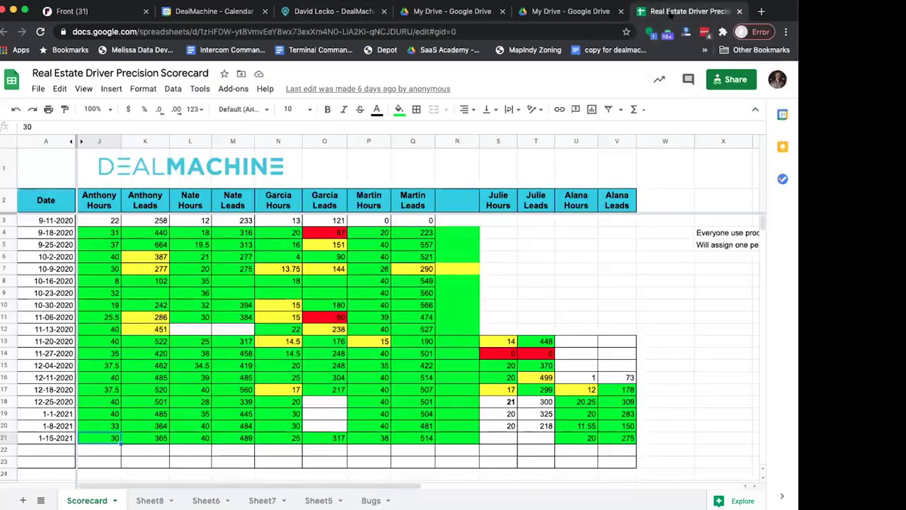
click(152, 437)
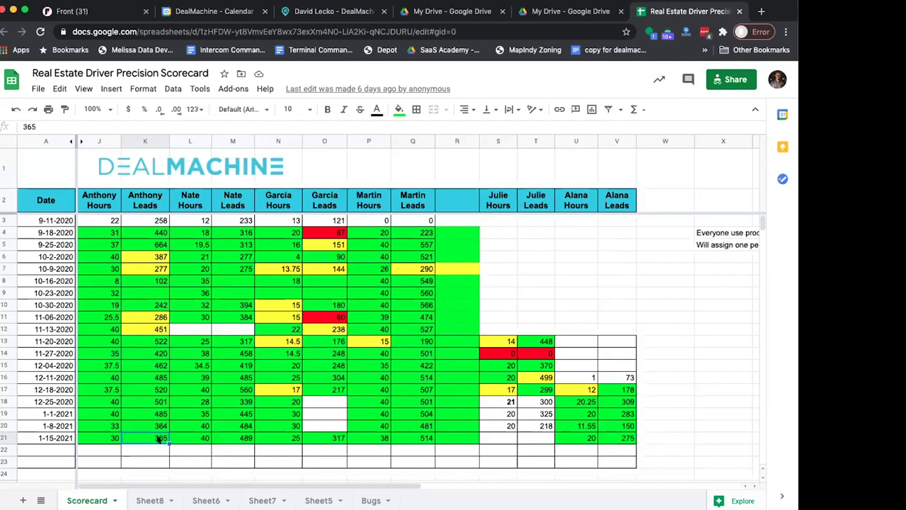
click(326, 11)
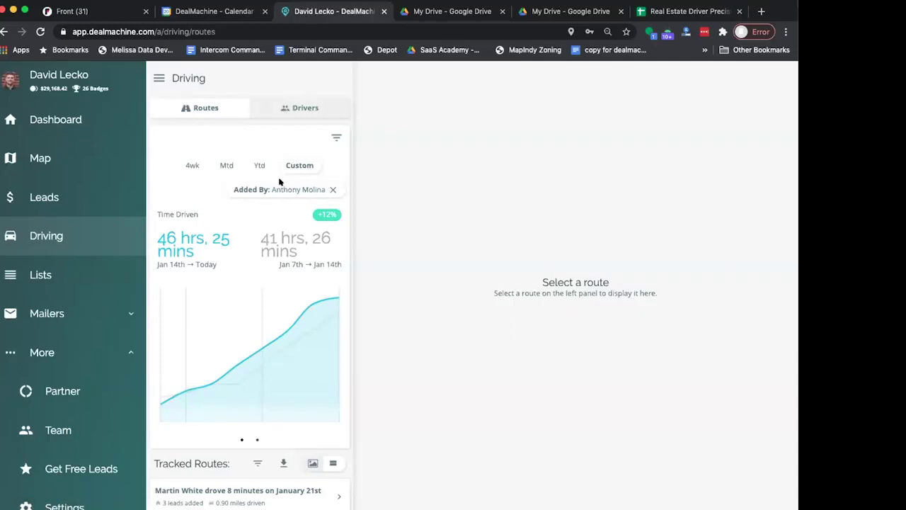
mouse_move(273, 421)
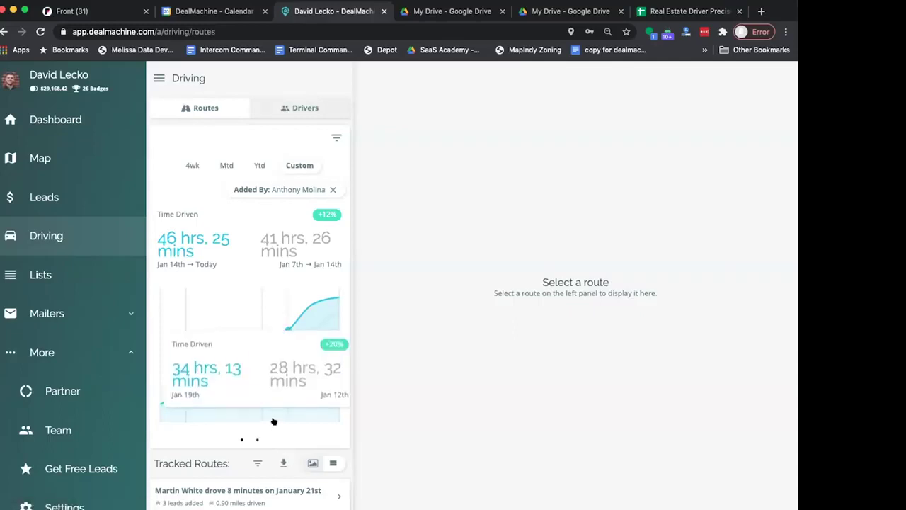
scroll(273, 421, down, 1)
Open the lead filters on the Leads page and set Added By to the driver found by searching for the first name.
click(58, 198)
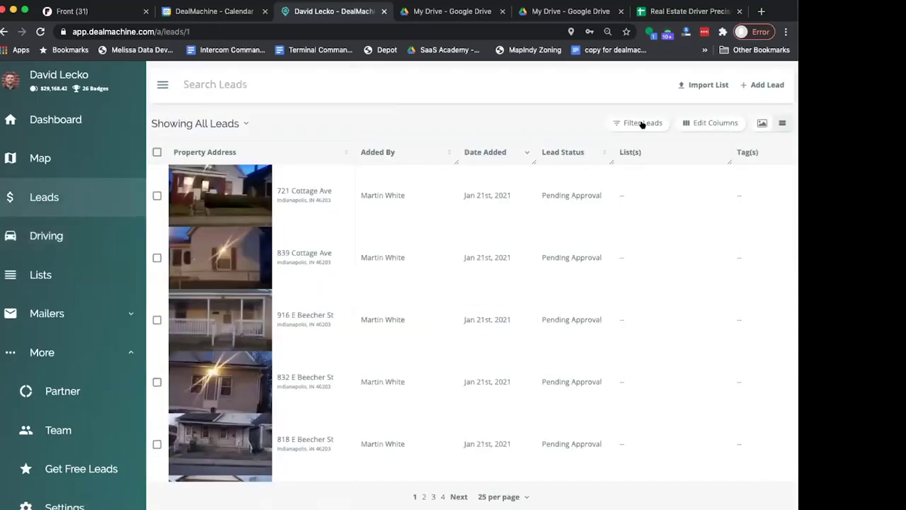
click(642, 124)
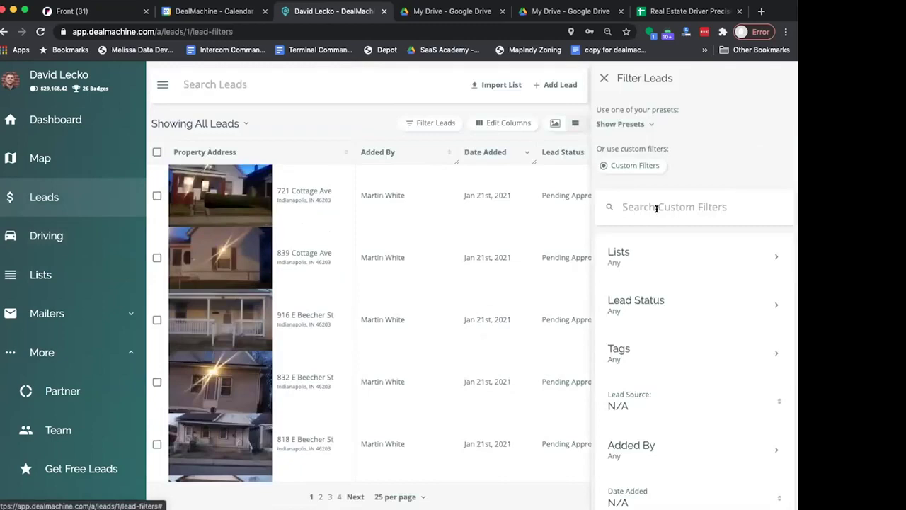
click(674, 448)
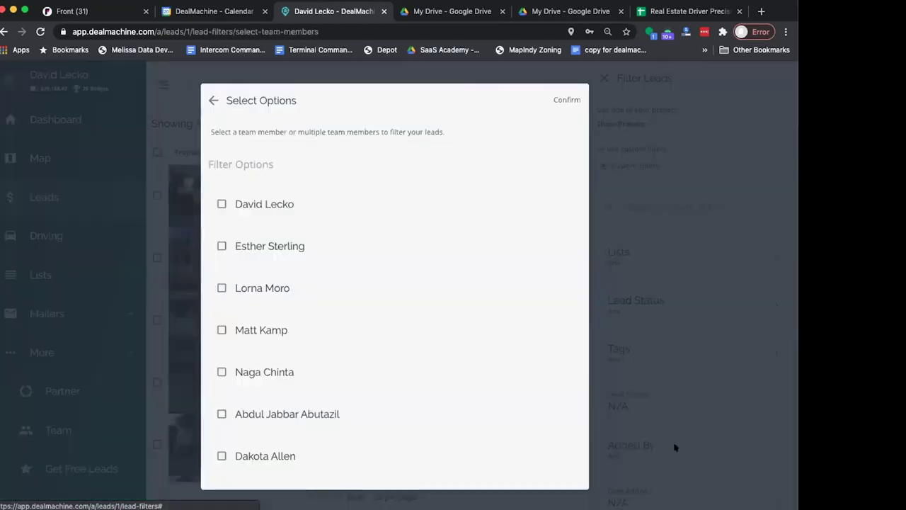
click(285, 168)
text(anthony)
click(221, 276)
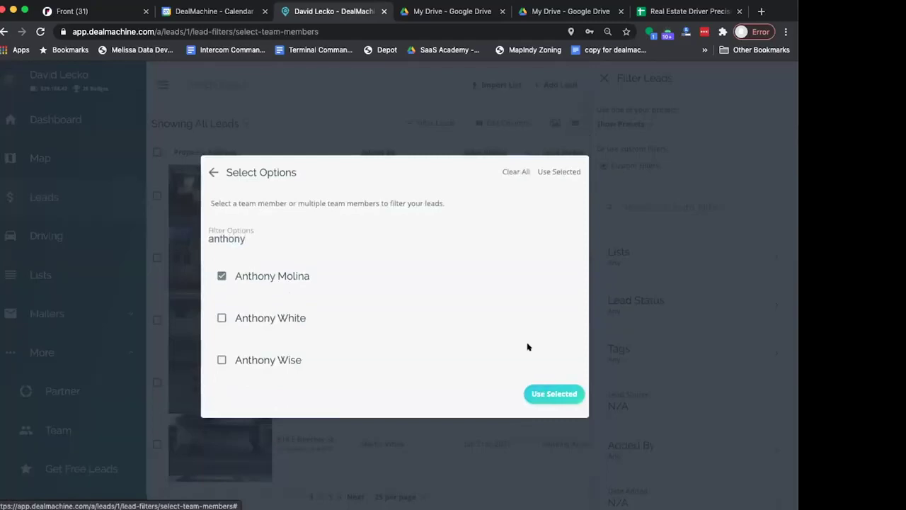
click(551, 394)
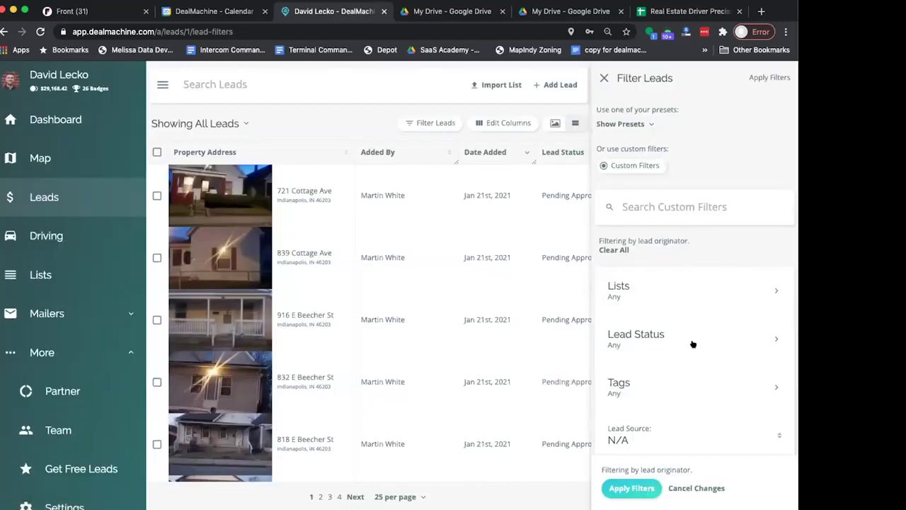
Limit Date Added to the last 7 days, apply the filters and select all leads on the page.
scroll(693, 344, down, 4)
click(680, 363)
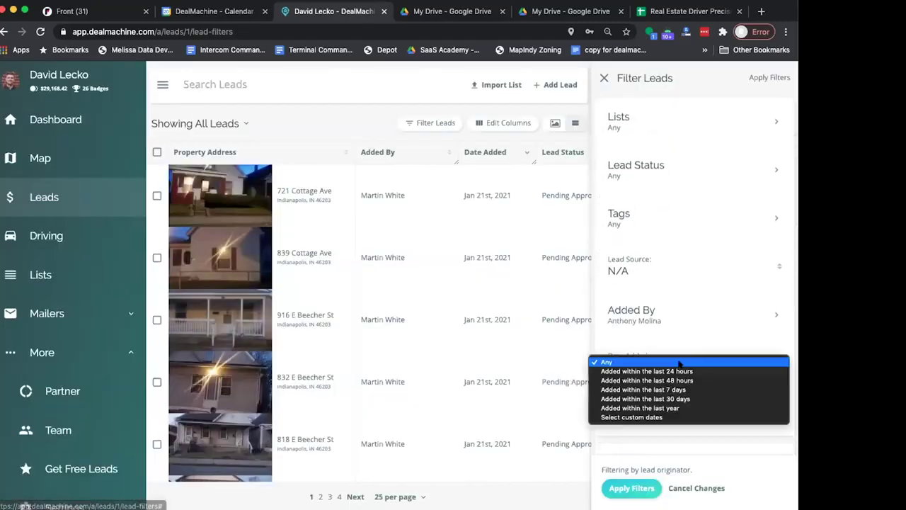
click(644, 390)
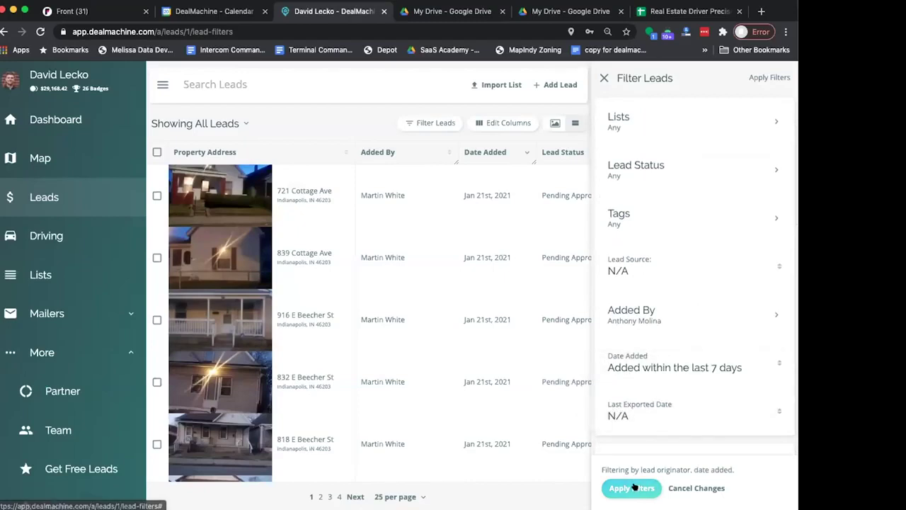
click(631, 488)
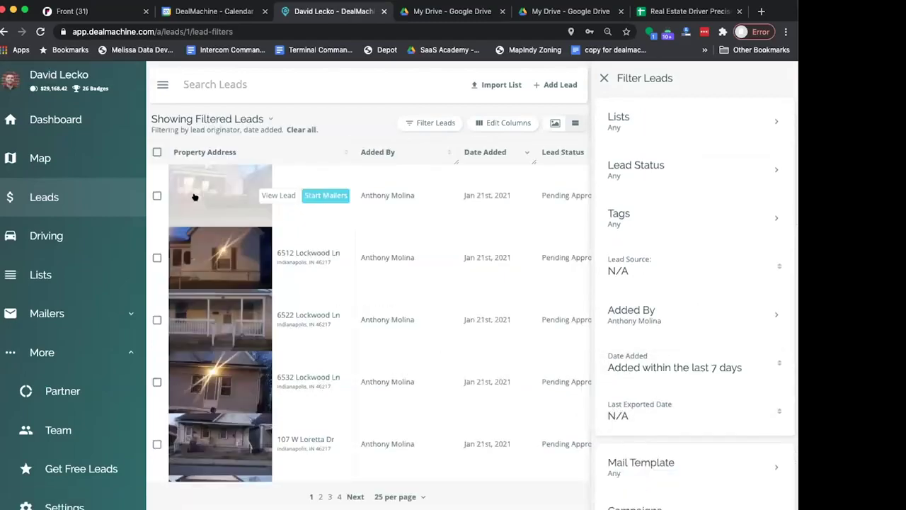
click(156, 153)
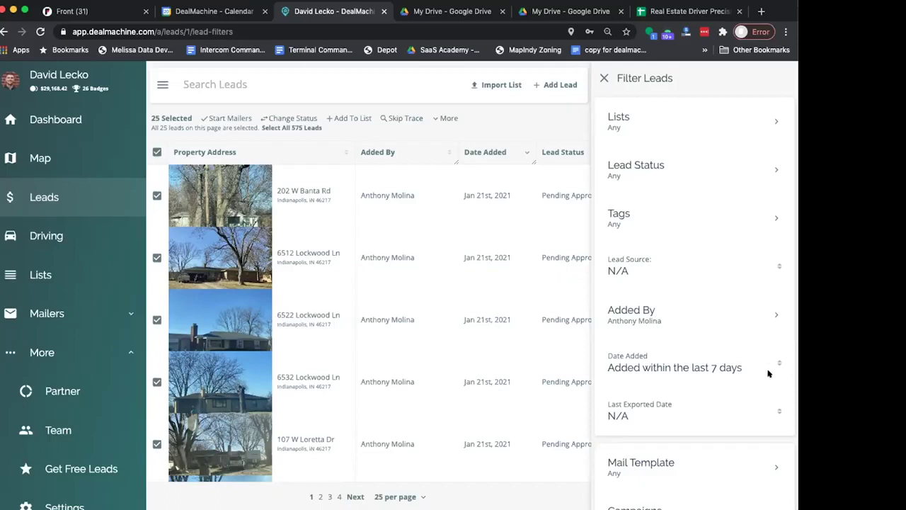
Return to the Driving page and look at the custom date range picker, closing it without applying a new range.
click(711, 12)
click(50, 241)
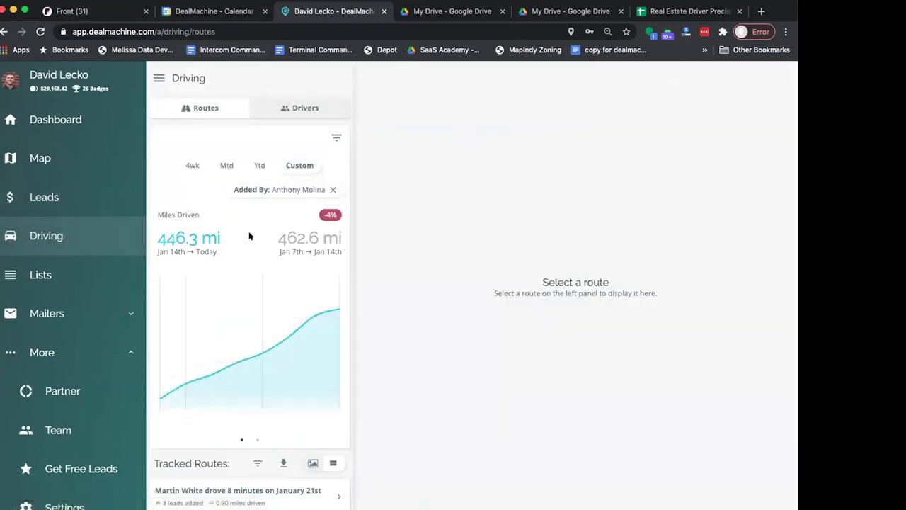
scroll(310, 363, down, 3)
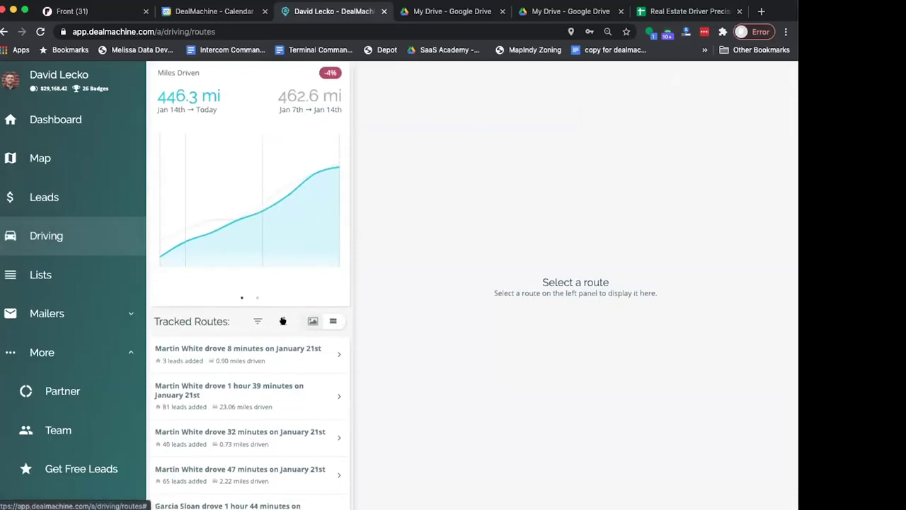
scroll(262, 320, up, 2)
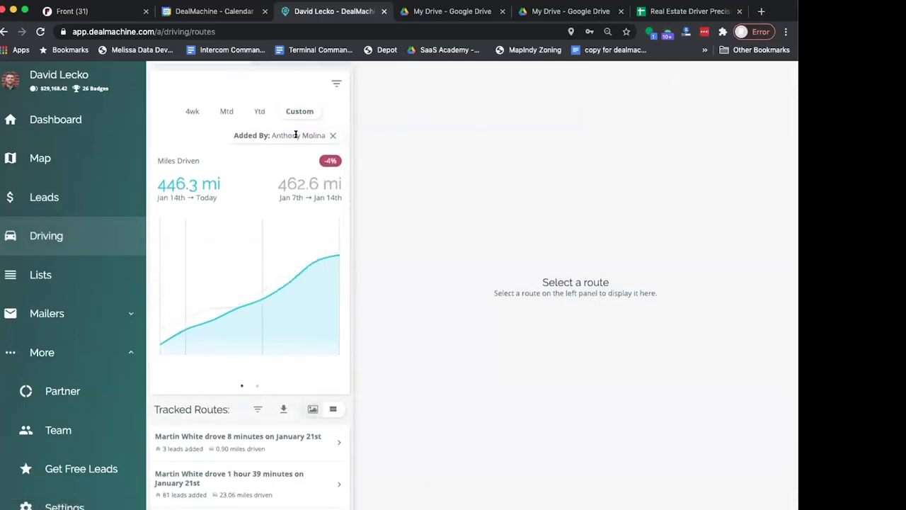
click(307, 113)
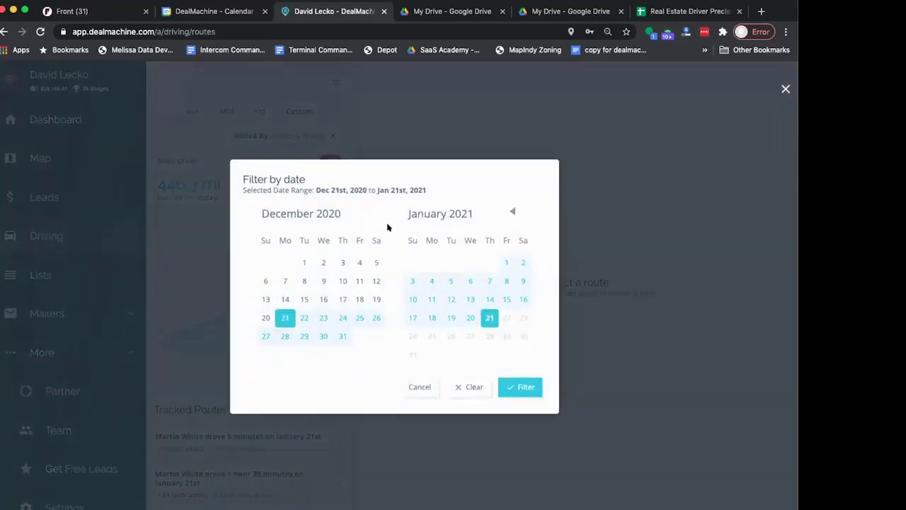
click(410, 389)
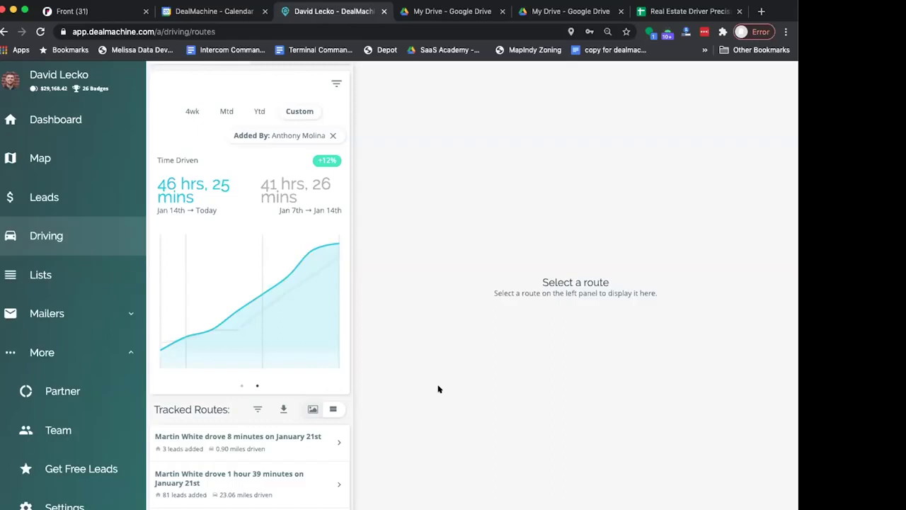
Open the 8-minute January 21st route on the map and look through the list of tracked routes.
click(254, 446)
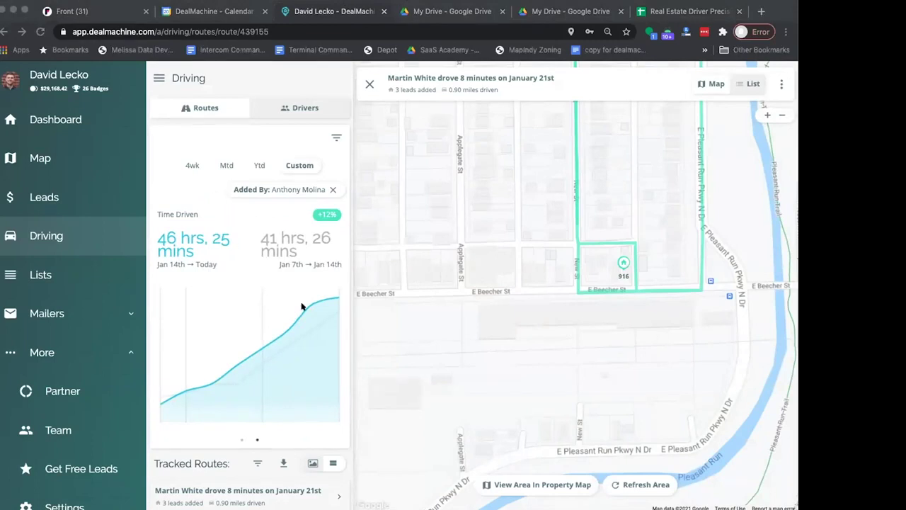
scroll(303, 307, down, 10)
scroll(299, 306, down, 5)
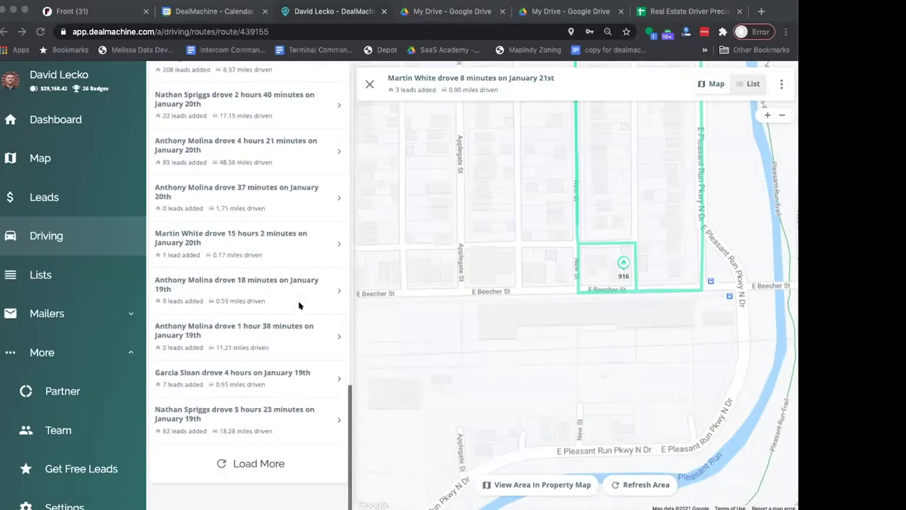
scroll(299, 306, up, 15)
Open the driver recruiting funnel from the Drivers section and preview its landing page down to the Start Earning Today sign-up form.
click(299, 107)
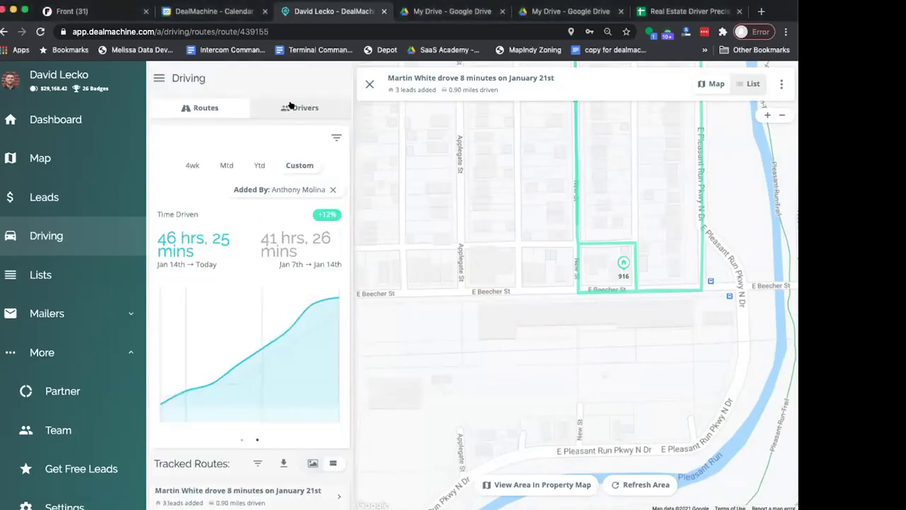
click(204, 229)
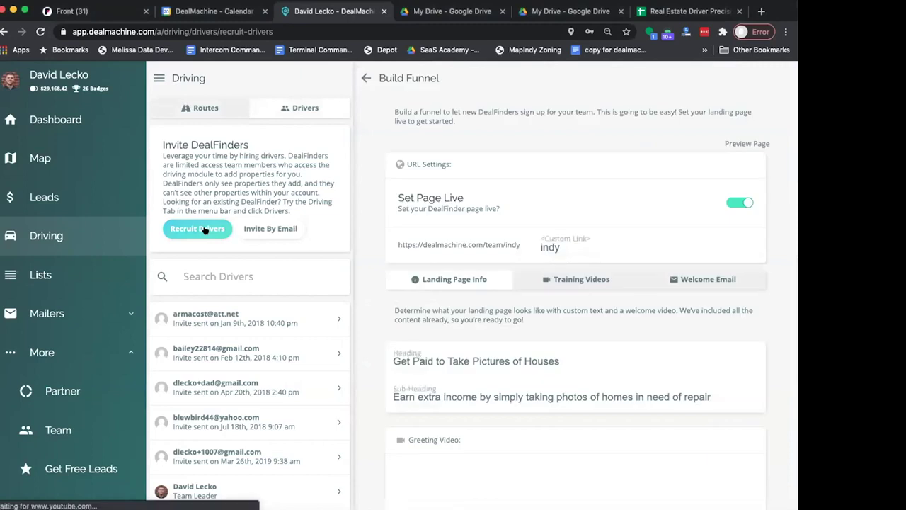
click(752, 144)
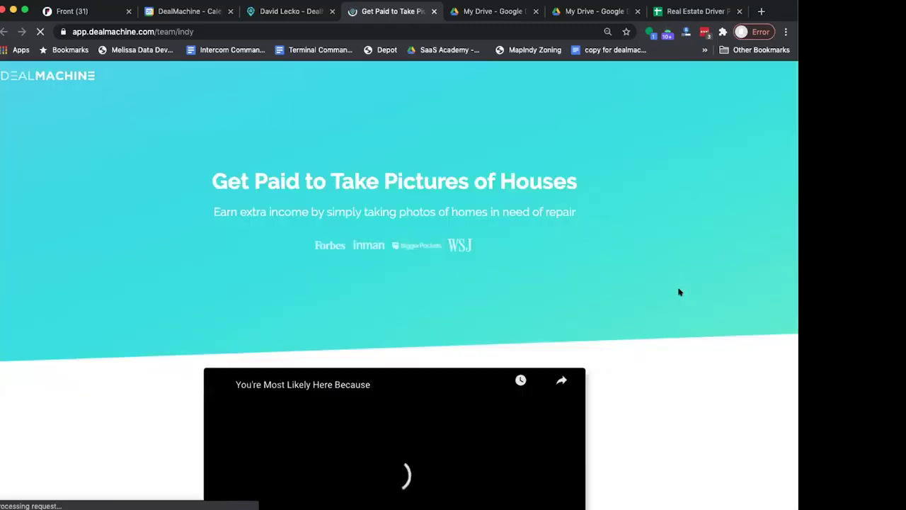
scroll(464, 363, down, 3)
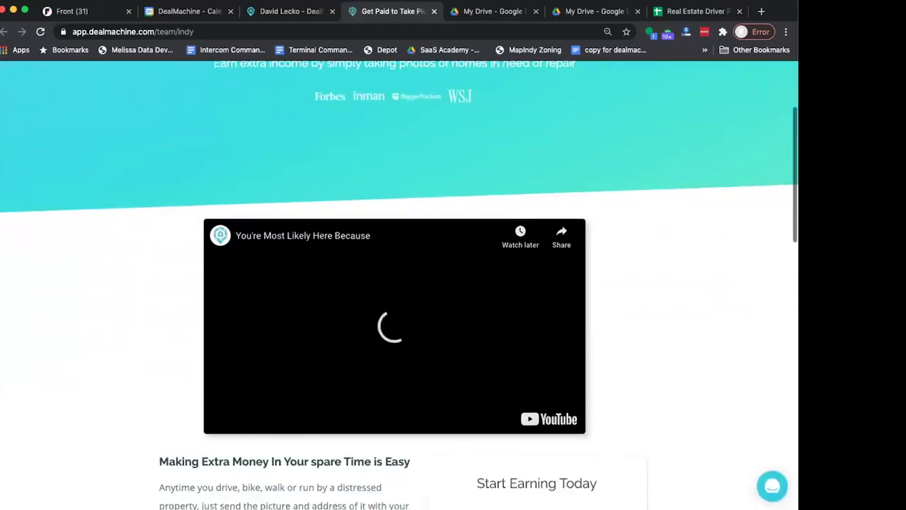
scroll(300, 318, down, 3)
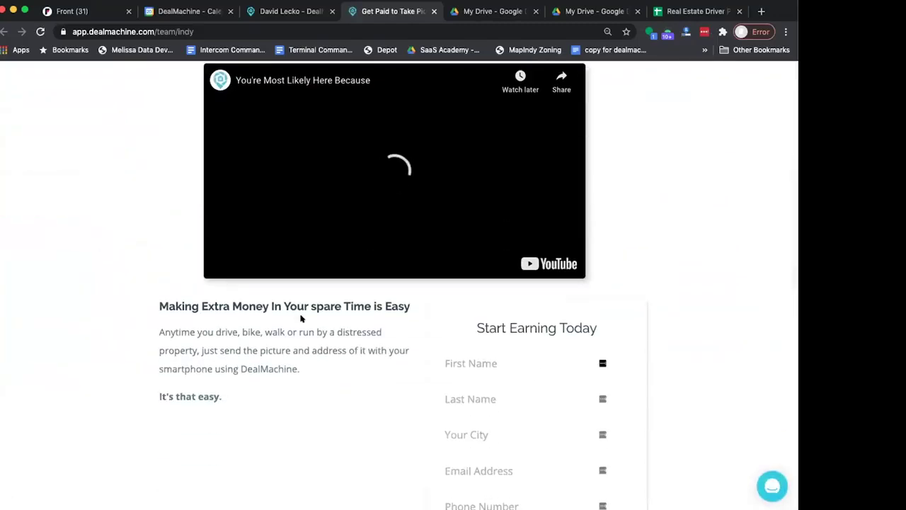
scroll(301, 319, down, 3)
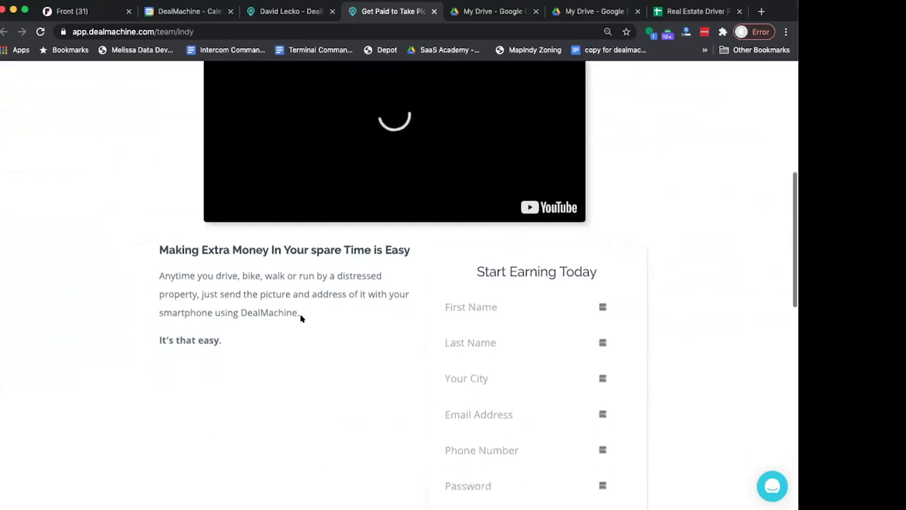
Finish viewing the recruiting landing page, close its preview and return to the Build Funnel settings.
scroll(300, 318, up, 9)
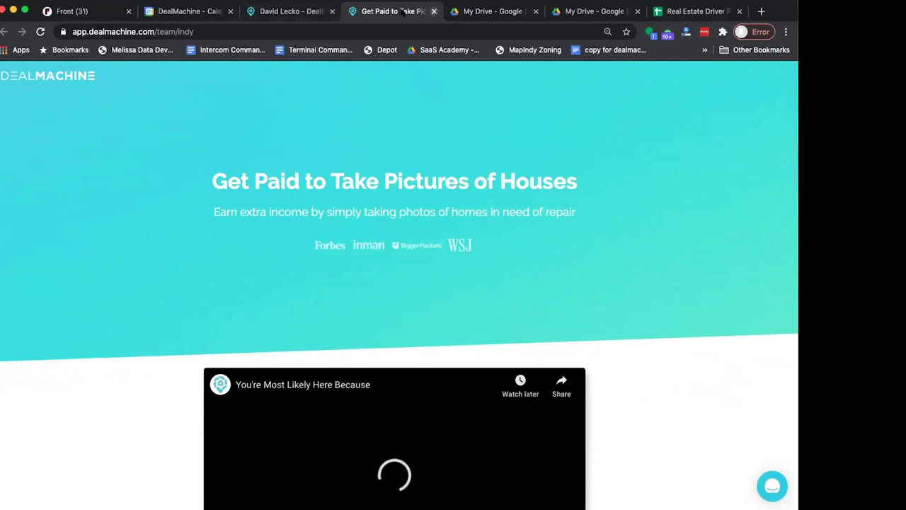
click(434, 11)
scroll(593, 344, down, 3)
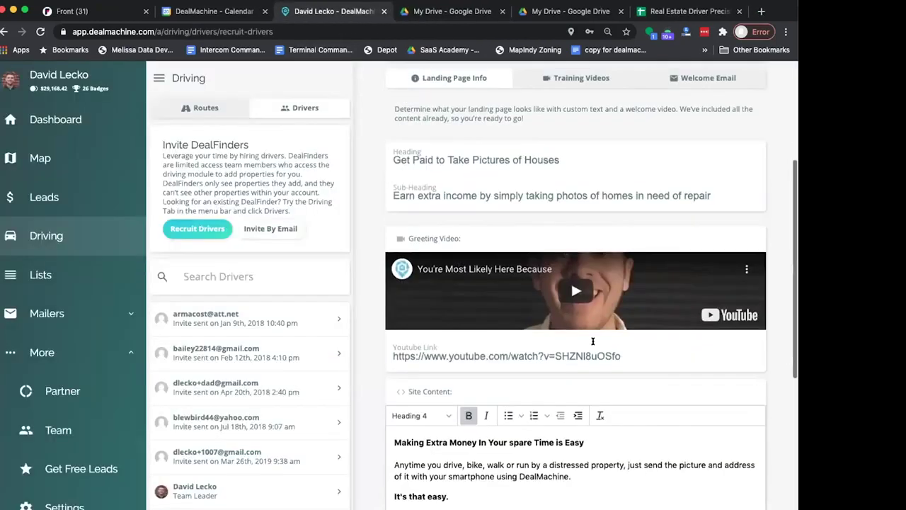
scroll(592, 343, up, 3)
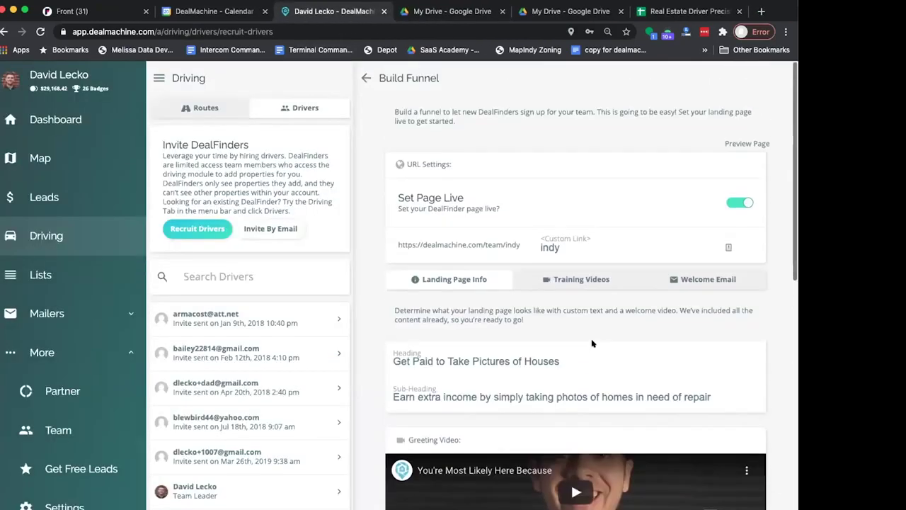
Review the funnel's training videos and choose Per Closed Deal as the payment video.
click(581, 279)
scroll(593, 356, down, 5)
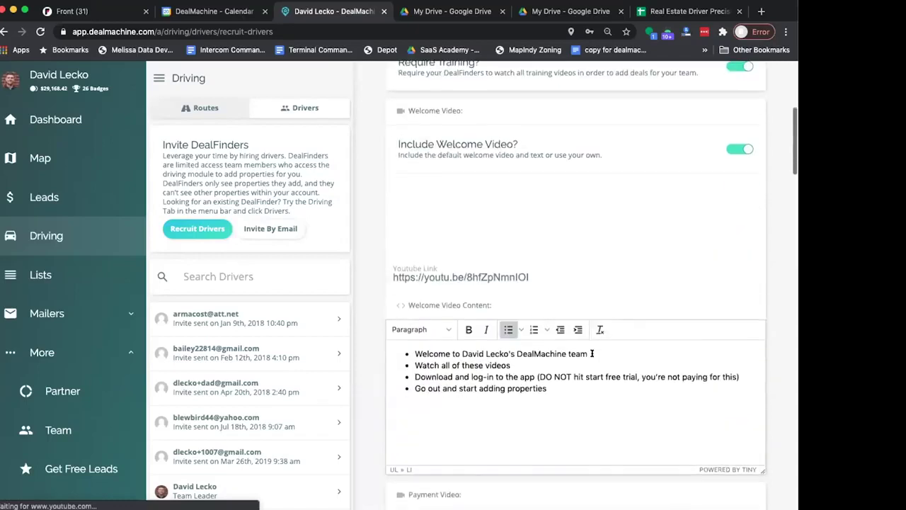
scroll(592, 354, down, 1)
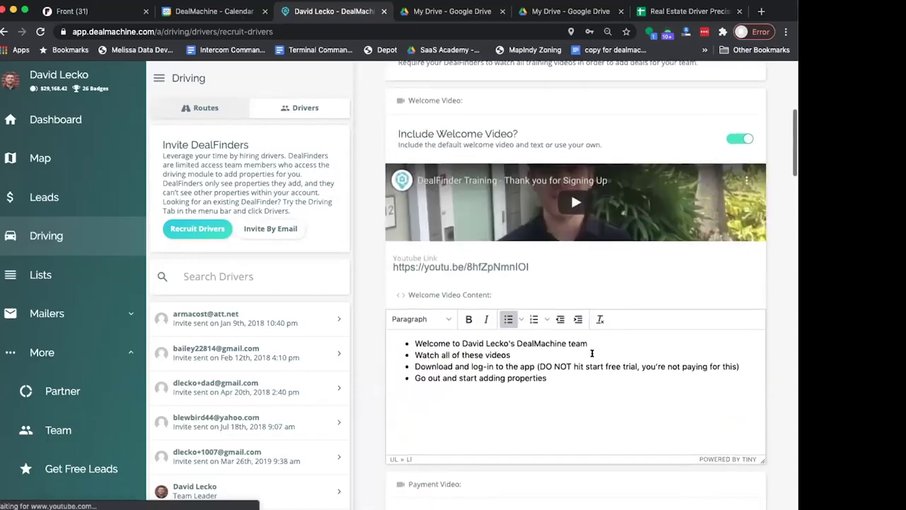
scroll(592, 353, up, 1)
scroll(592, 355, down, 6)
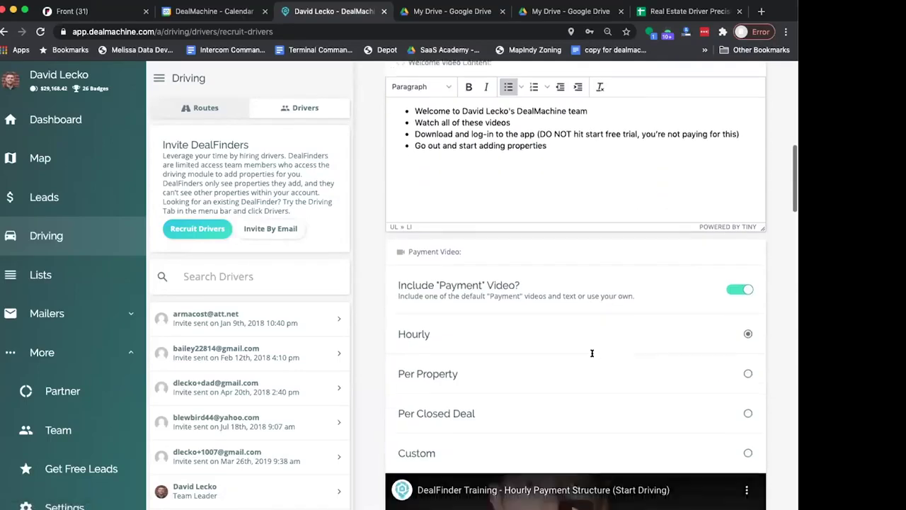
scroll(591, 356, down, 3)
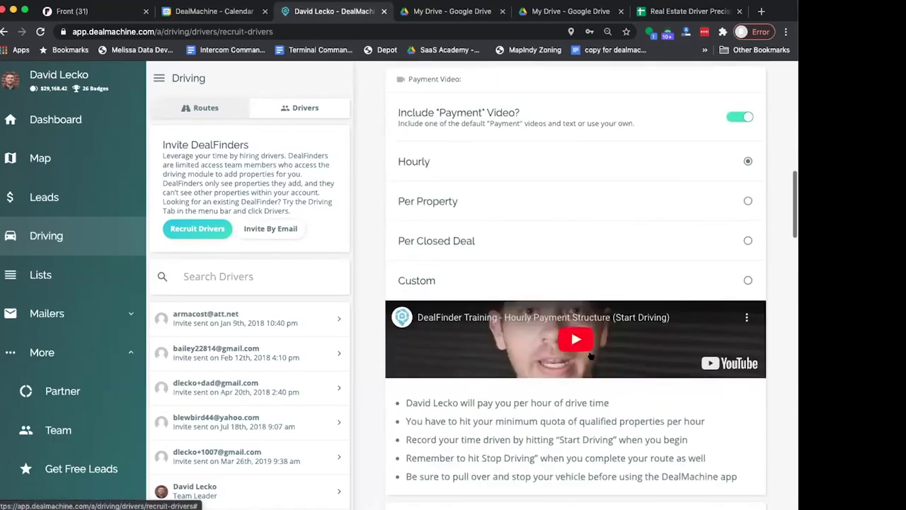
click(729, 199)
click(720, 243)
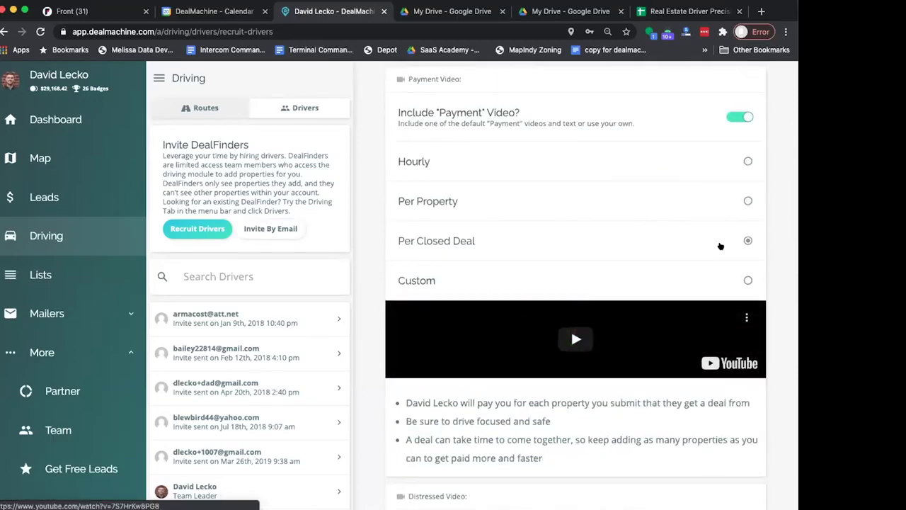
Set the distressed property training video to Distressed Level 3 (Occupied and Slightly Distressed) and review its criteria for which houses to add.
scroll(731, 301, down, 2)
scroll(731, 301, down, 4)
click(730, 300)
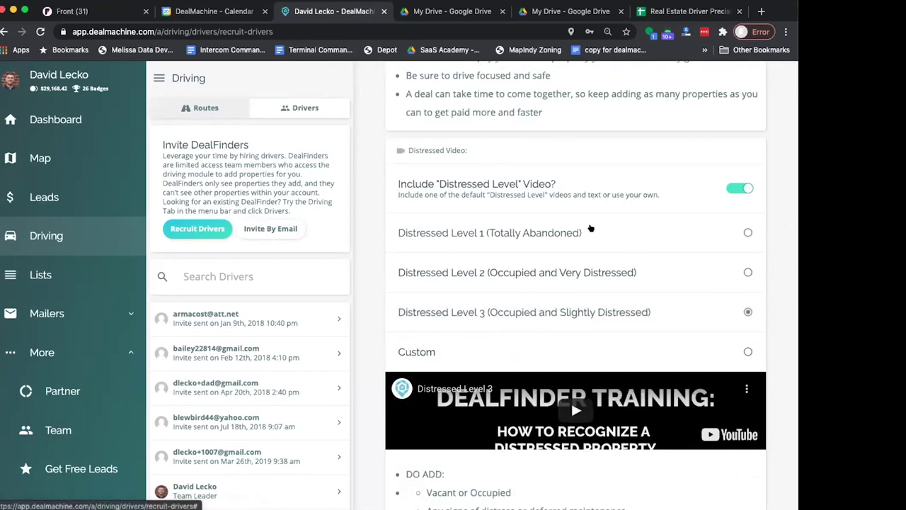
scroll(604, 239, down, 2)
scroll(603, 239, down, 4)
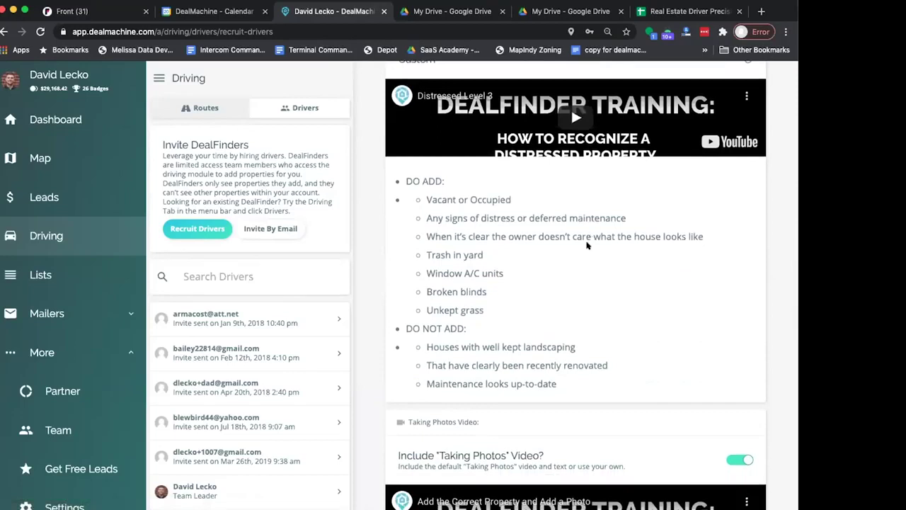
scroll(587, 244, up, 1)
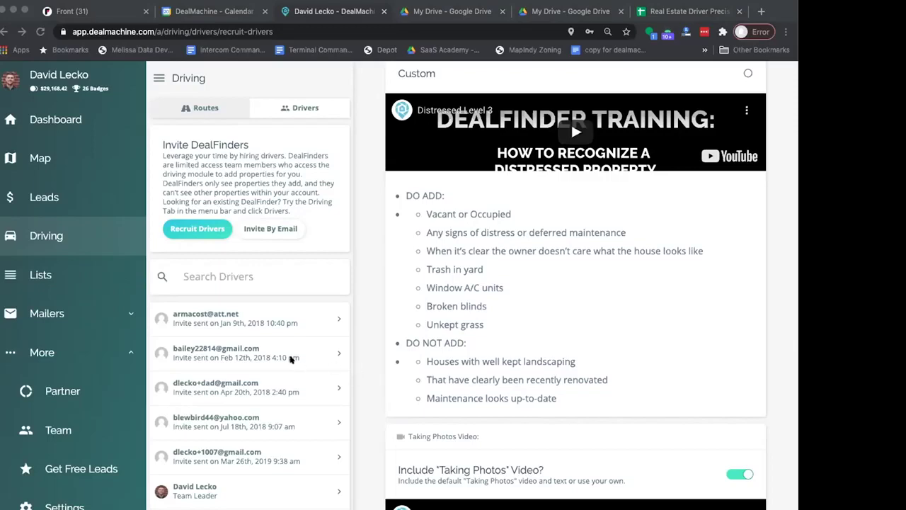
scroll(290, 360, down, 3)
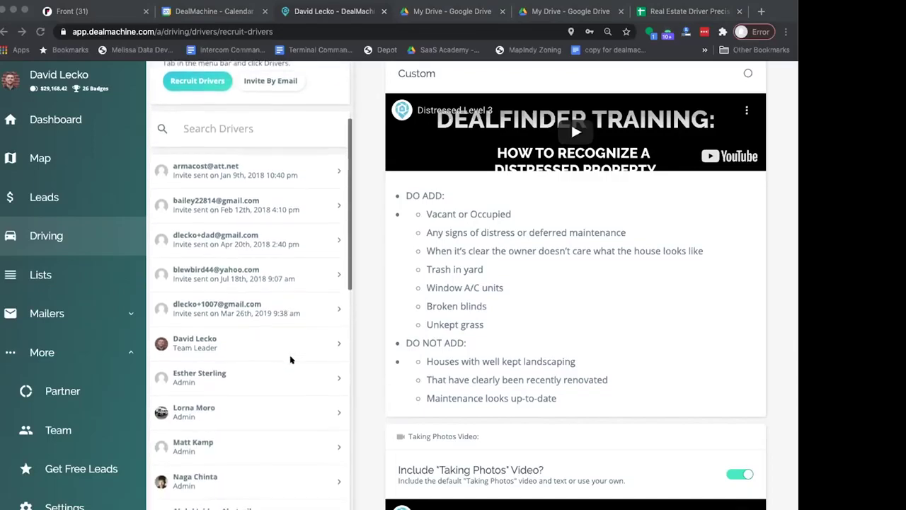
Start building a new lead list for zip code 46202 with Vacant as the quick list motivation.
click(61, 273)
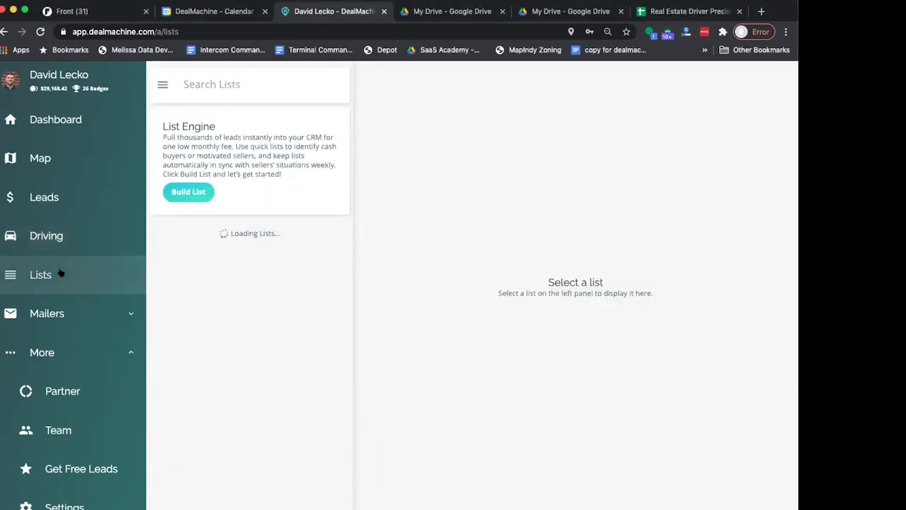
click(187, 194)
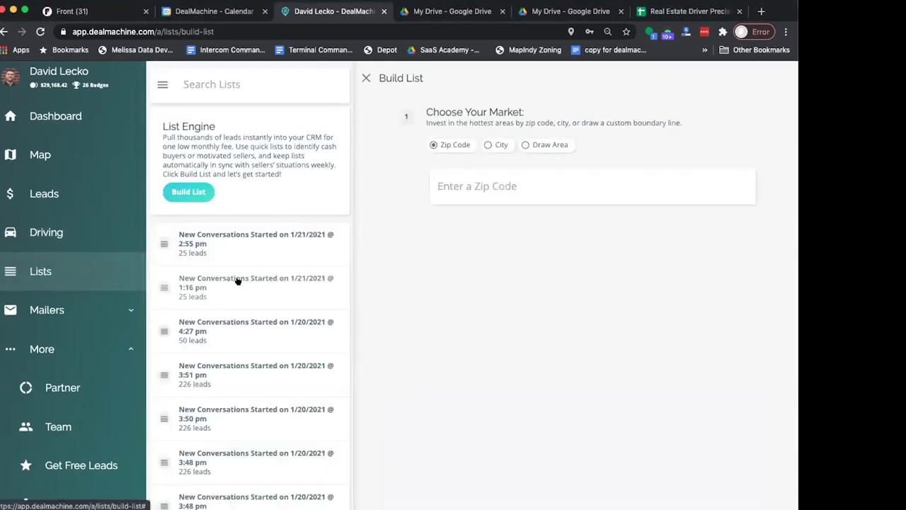
click(489, 186)
text(46)
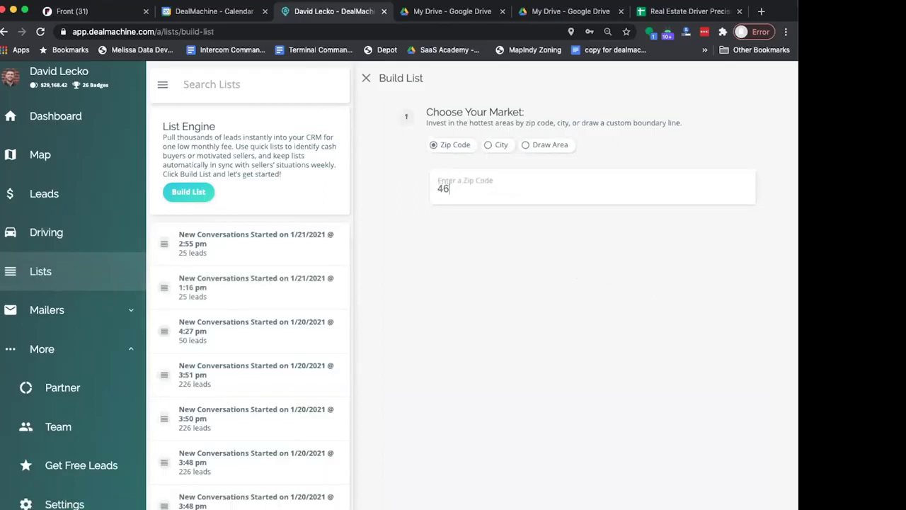
text(202)
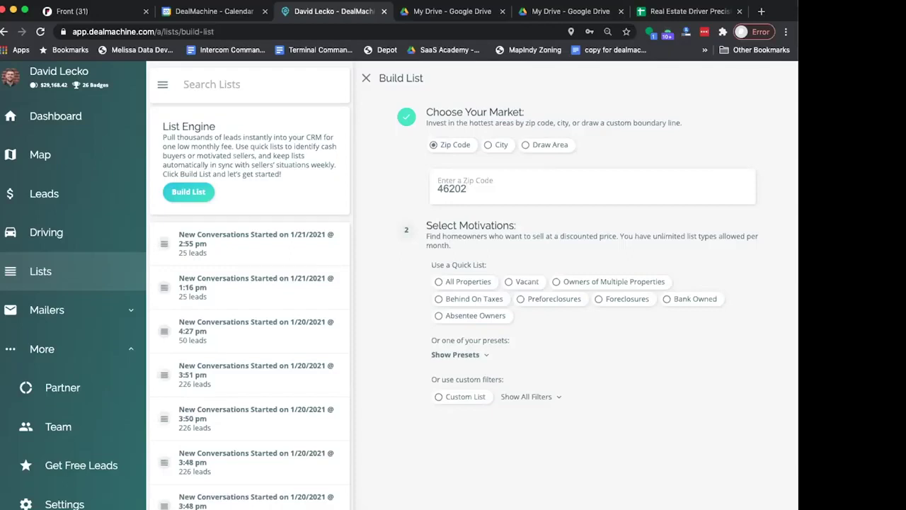
click(719, 385)
click(524, 282)
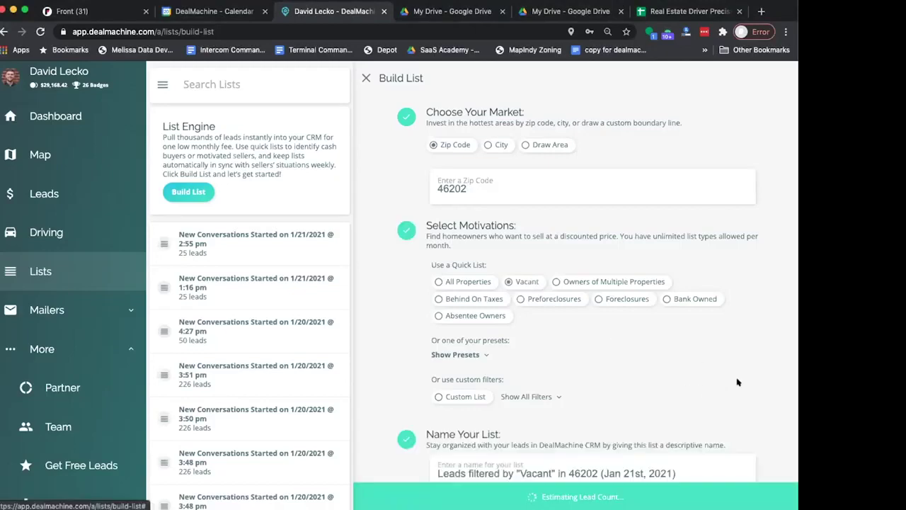
Make the vacant leads list a Smart List and enable Sync Marketing to Smart List.
scroll(705, 361, down, 5)
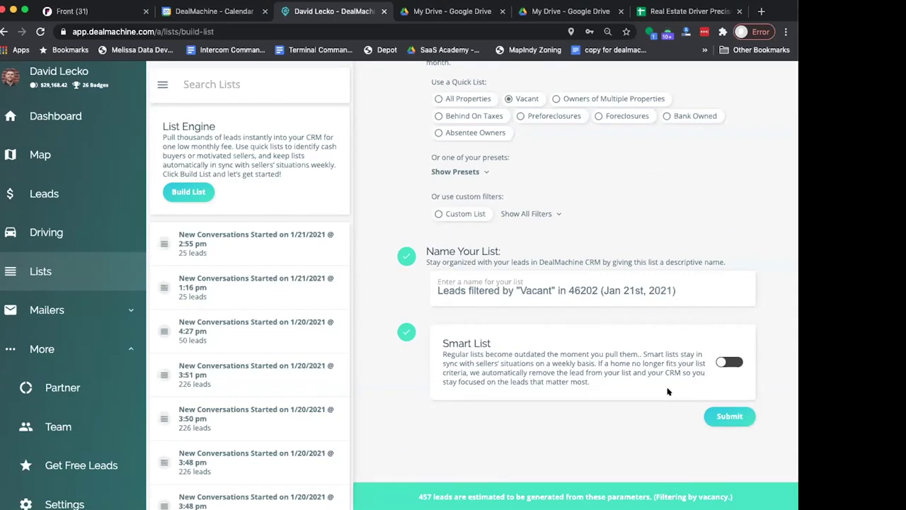
click(731, 361)
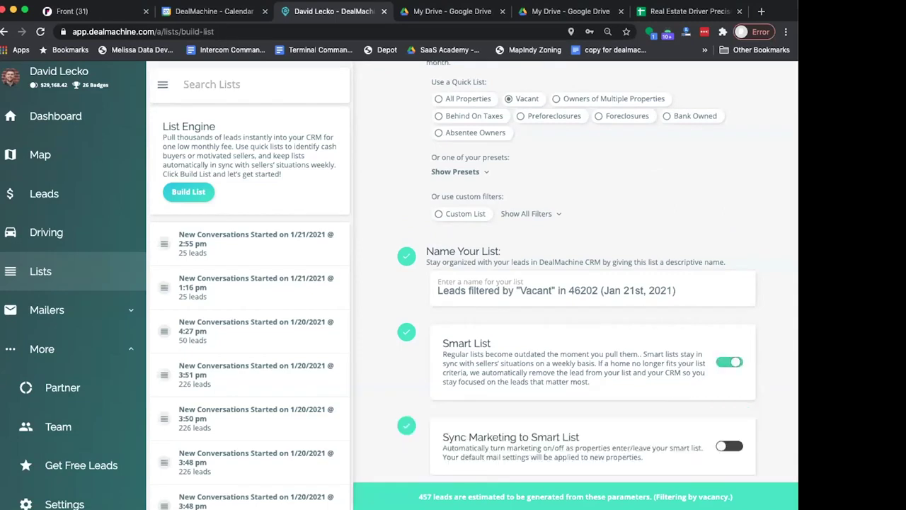
scroll(657, 335, down, 1)
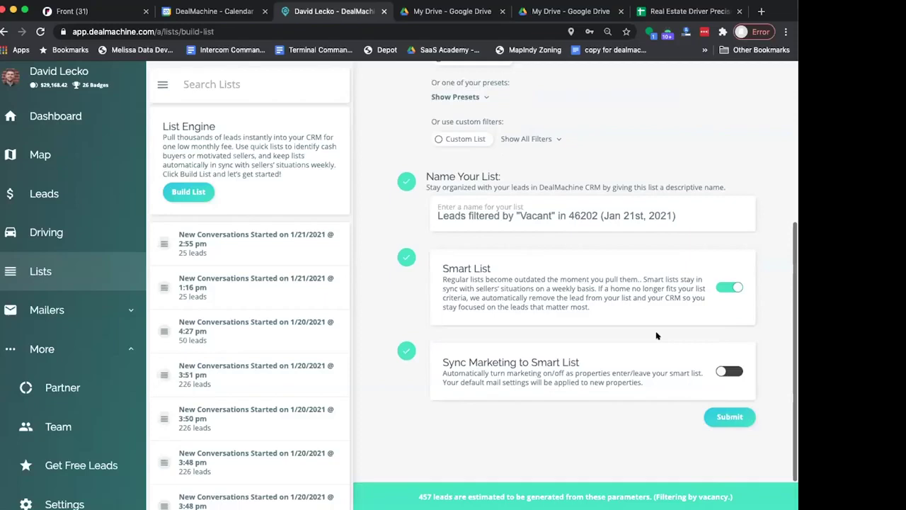
click(732, 373)
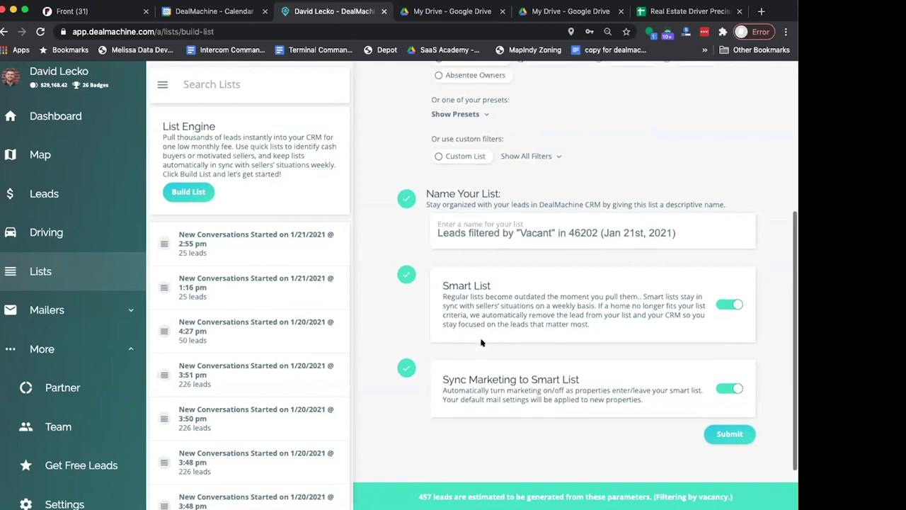
scroll(480, 340, up, 5)
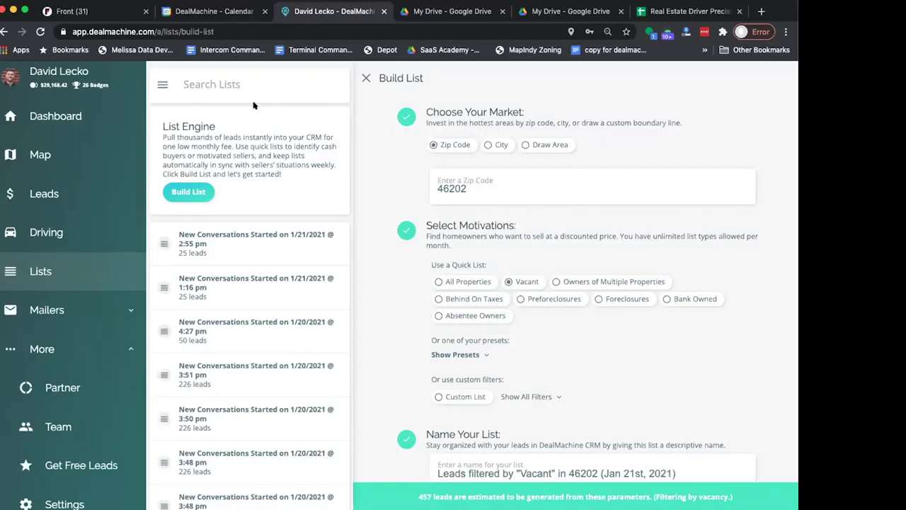
Open the Blocks template from the mail templates and preview both sides of its postcard.
click(58, 301)
click(66, 344)
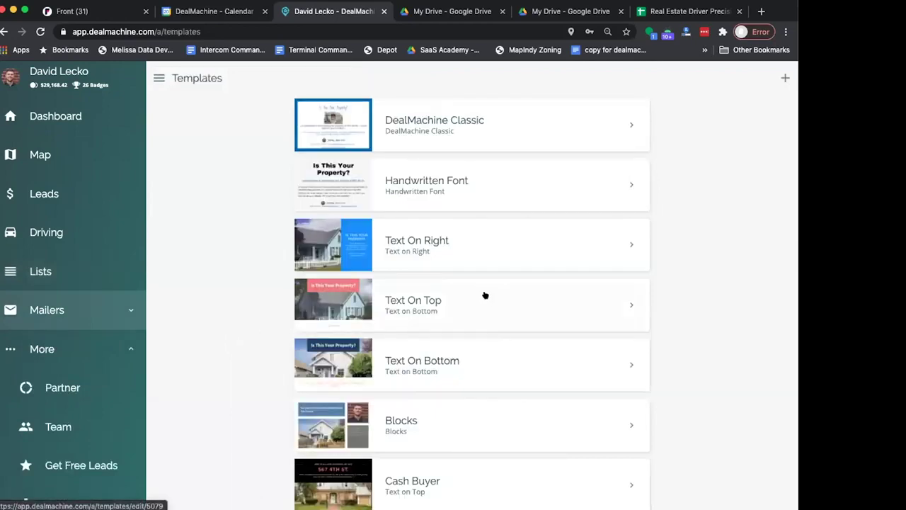
scroll(543, 328, down, 2)
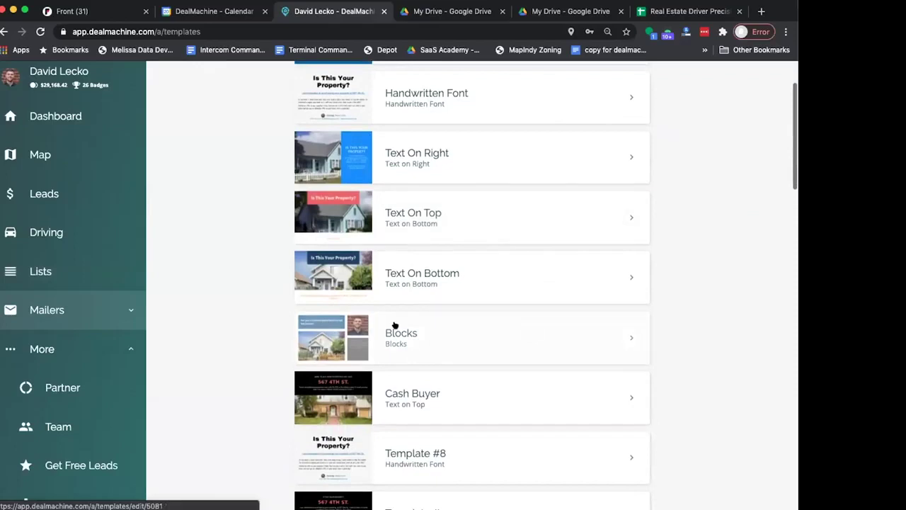
click(396, 326)
click(741, 76)
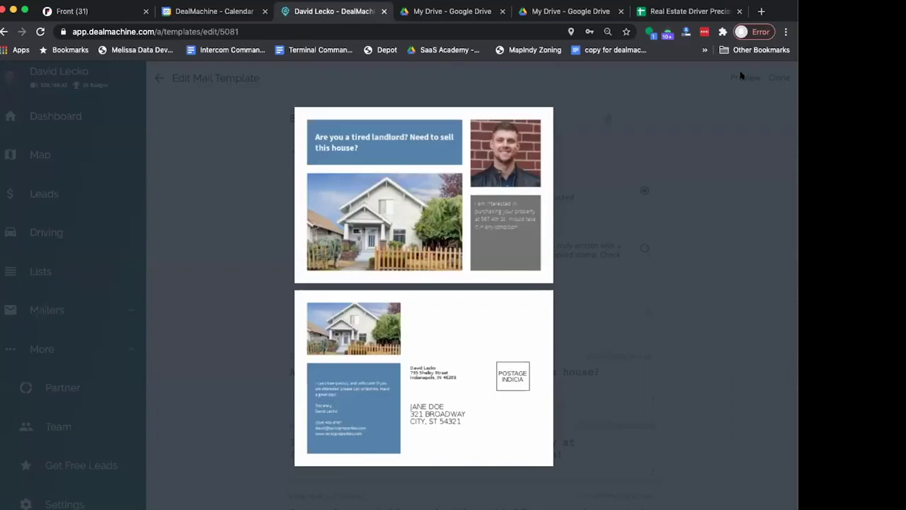
click(724, 171)
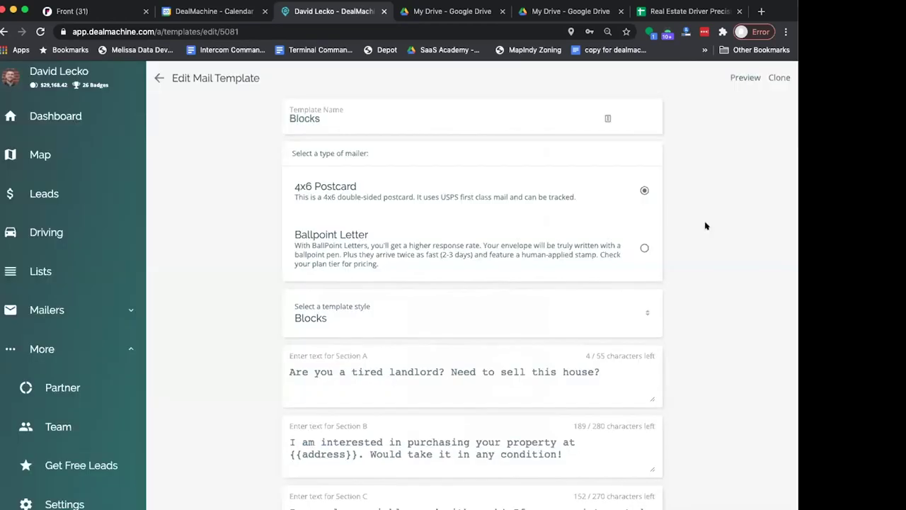
Change the Blocks template's primary color to #5458ac.
scroll(706, 226, down, 5)
scroll(706, 226, down, 2)
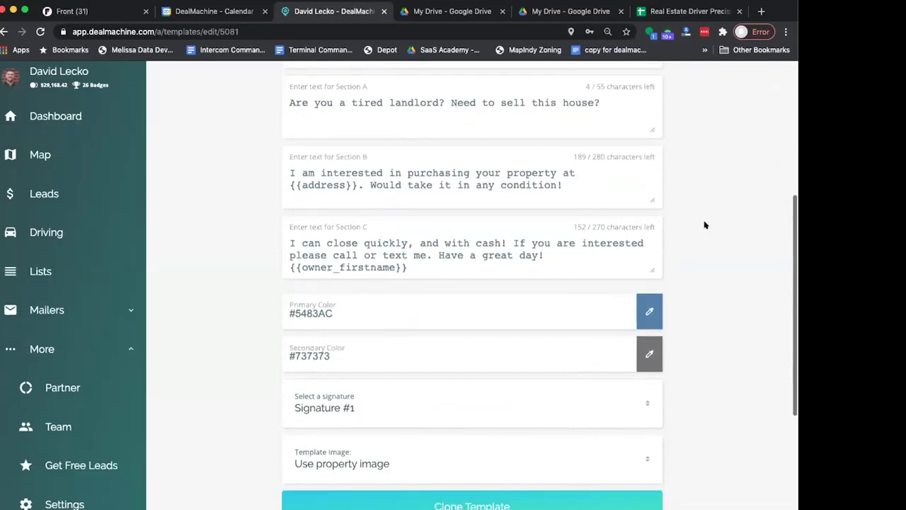
scroll(704, 225, down, 1)
scroll(705, 225, down, 1)
click(649, 207)
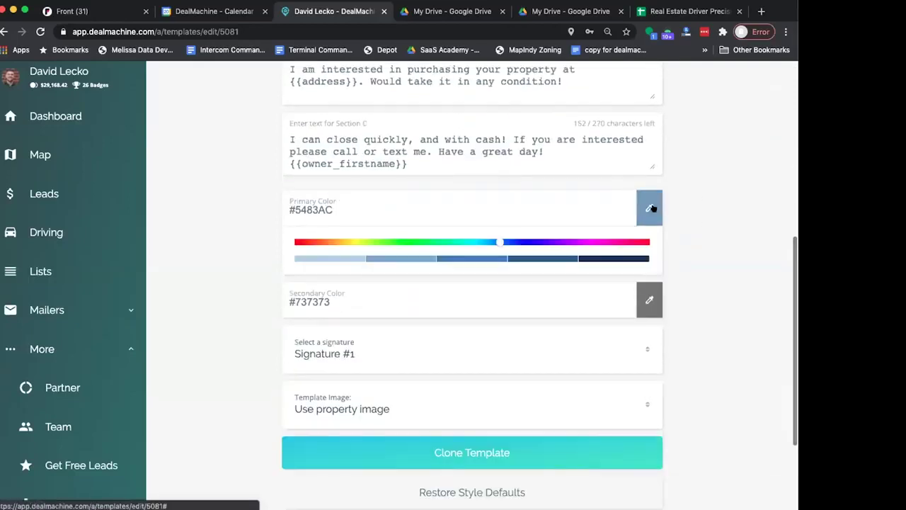
click(528, 242)
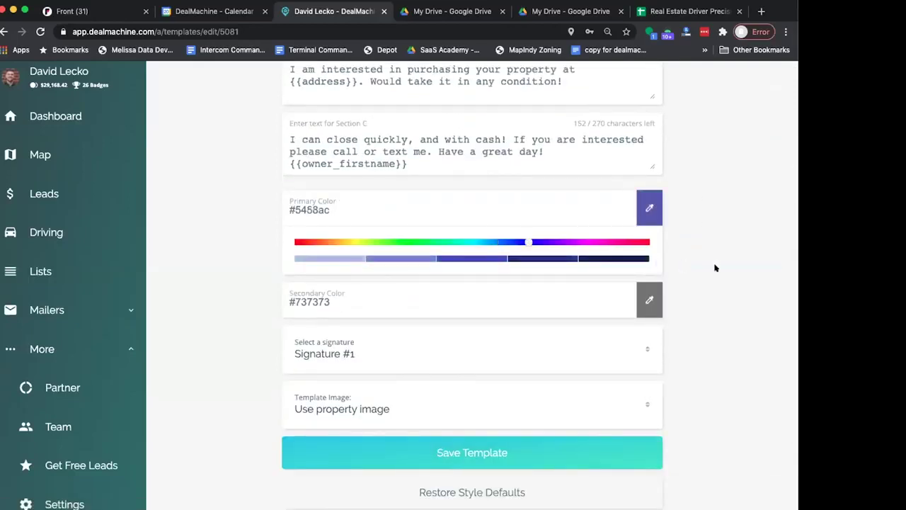
Look through the remaining Blocks template options, leave the template without saving and browse the template list.
scroll(716, 268, down, 1)
scroll(715, 268, down, 1)
click(577, 295)
click(703, 298)
scroll(703, 297, up, 5)
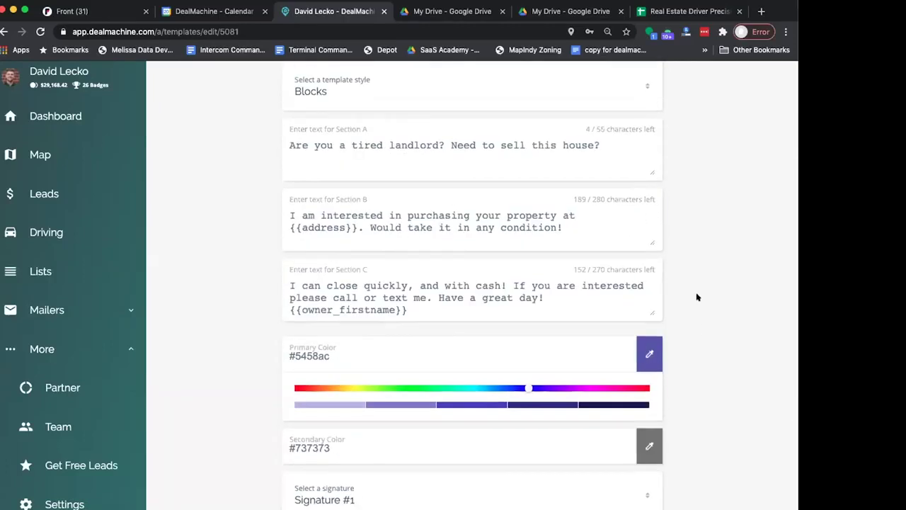
scroll(701, 297, up, 4)
scroll(697, 297, up, 1)
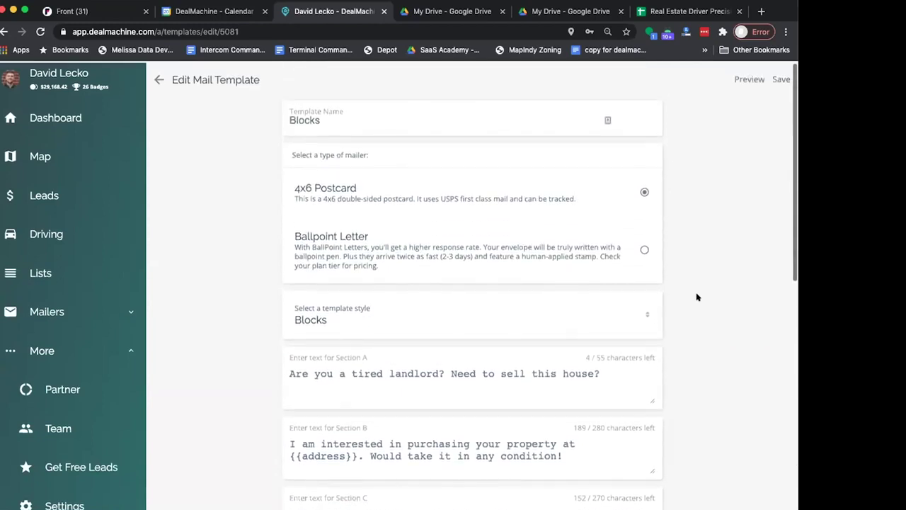
click(159, 78)
scroll(687, 262, down, 4)
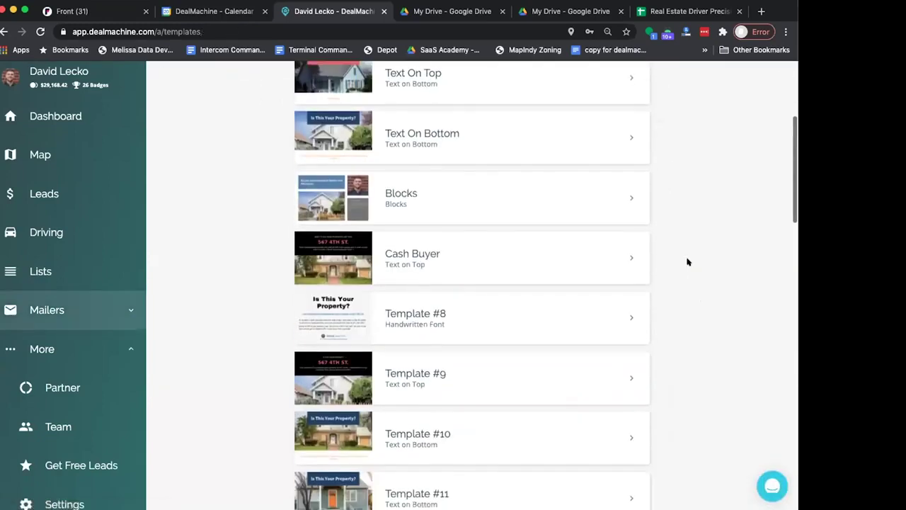
scroll(687, 262, up, 4)
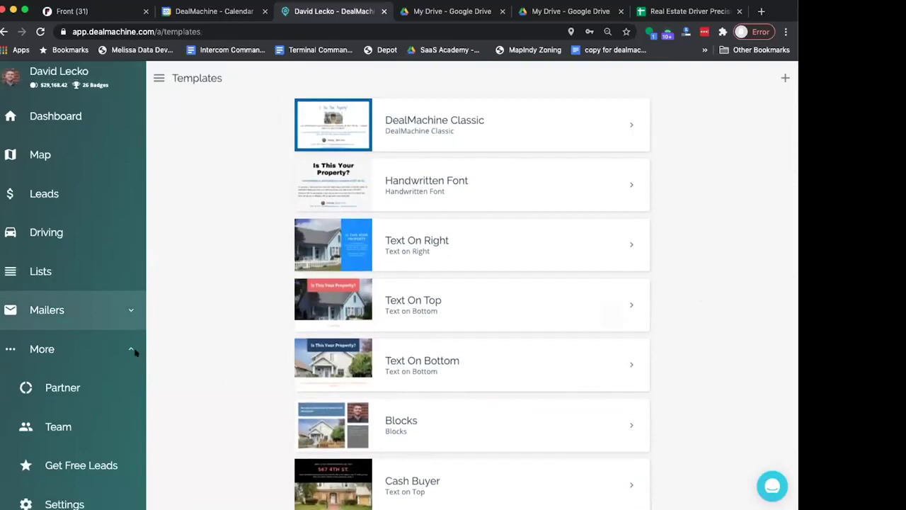
Open the Run Down House Indianapolis mail campaign to view its sequence of steps.
click(75, 309)
click(72, 388)
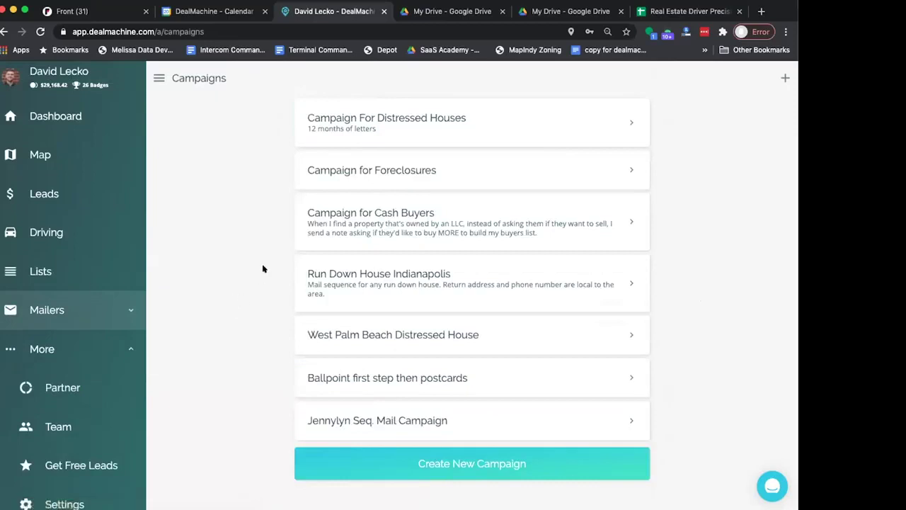
click(449, 281)
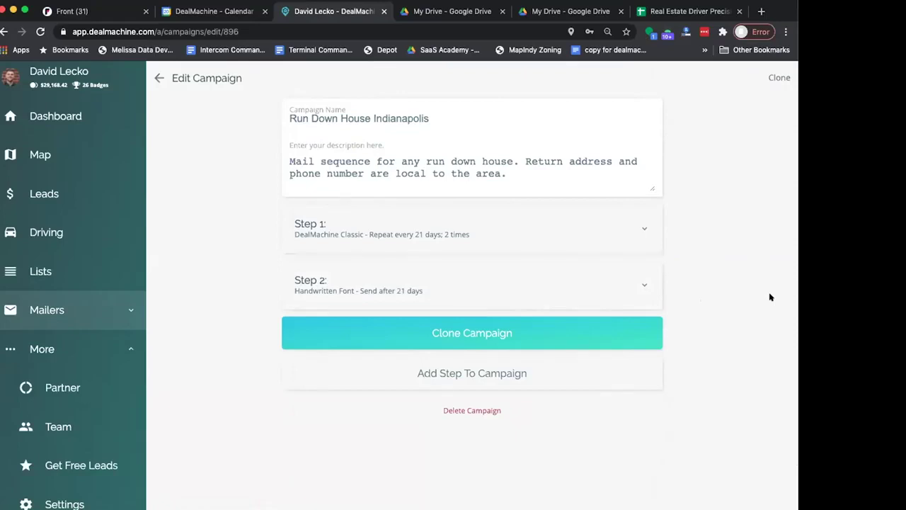
Expand Step 1 and Step 2 of the Run Down House Indianapolis campaign to view their template and timing settings.
click(621, 222)
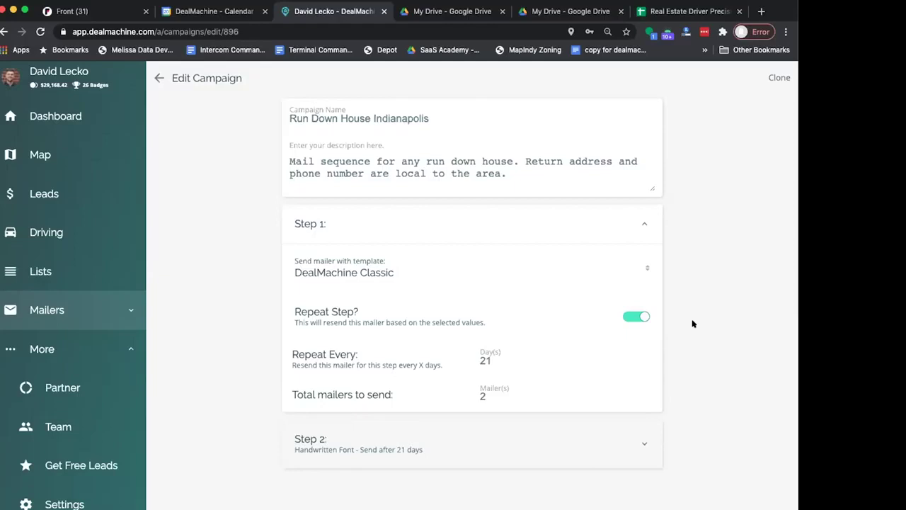
click(614, 440)
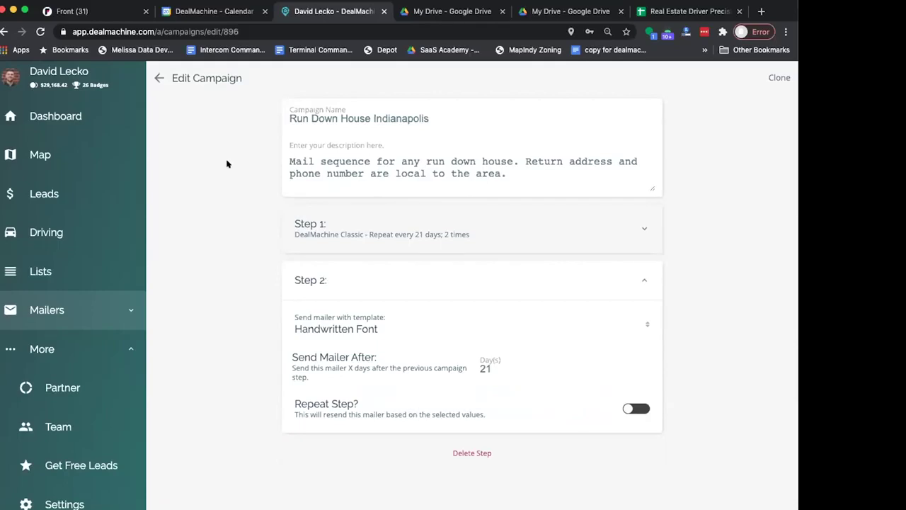
Open Signature #1 from the mail signatures and look through its sign-off, image, contact and return address fields.
scroll(65, 357, down, 2)
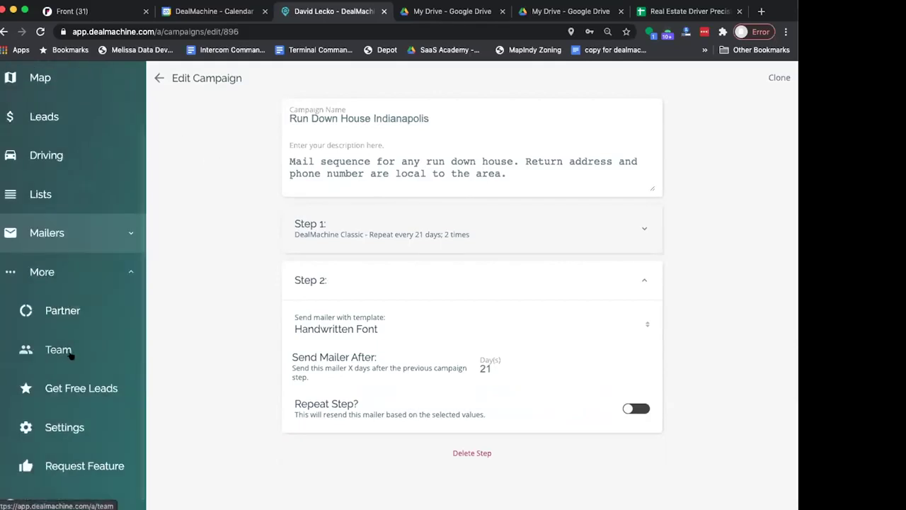
scroll(65, 354, down, 1)
click(80, 220)
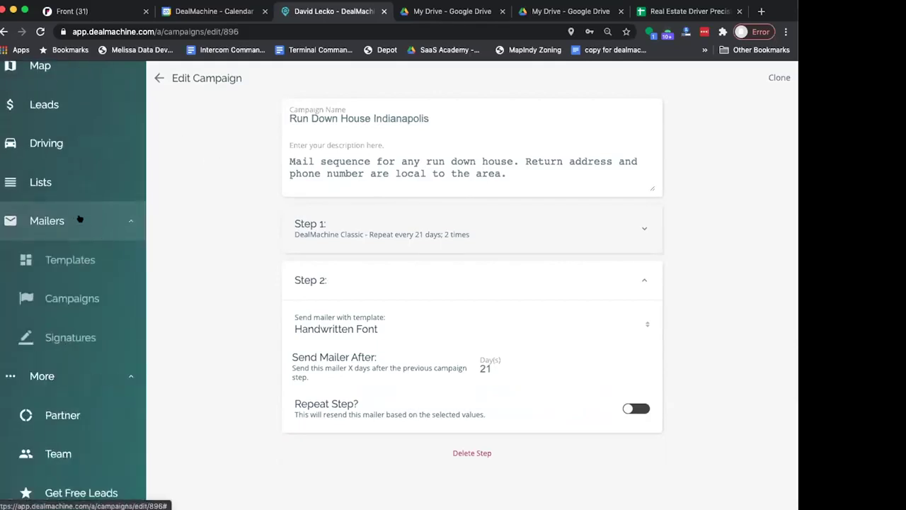
click(75, 338)
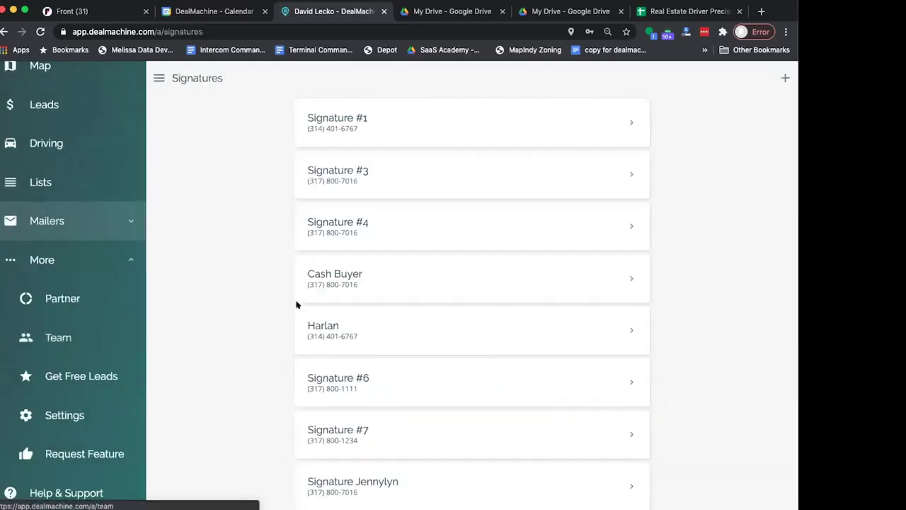
click(384, 112)
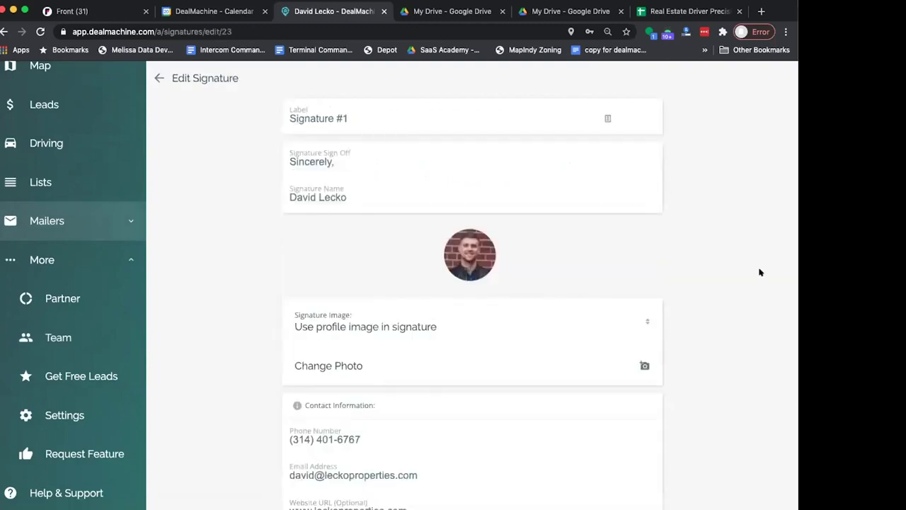
scroll(762, 273, down, 5)
scroll(760, 272, down, 10)
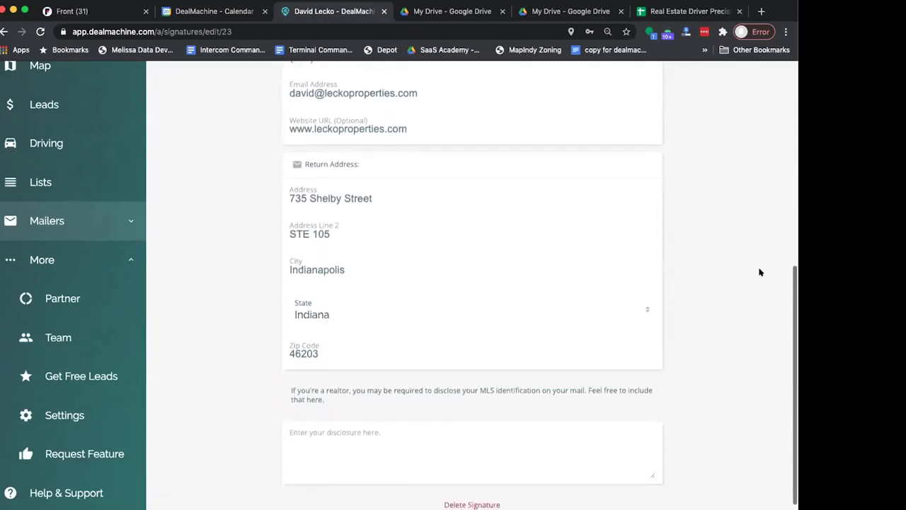
scroll(760, 272, up, 13)
scroll(758, 269, up, 2)
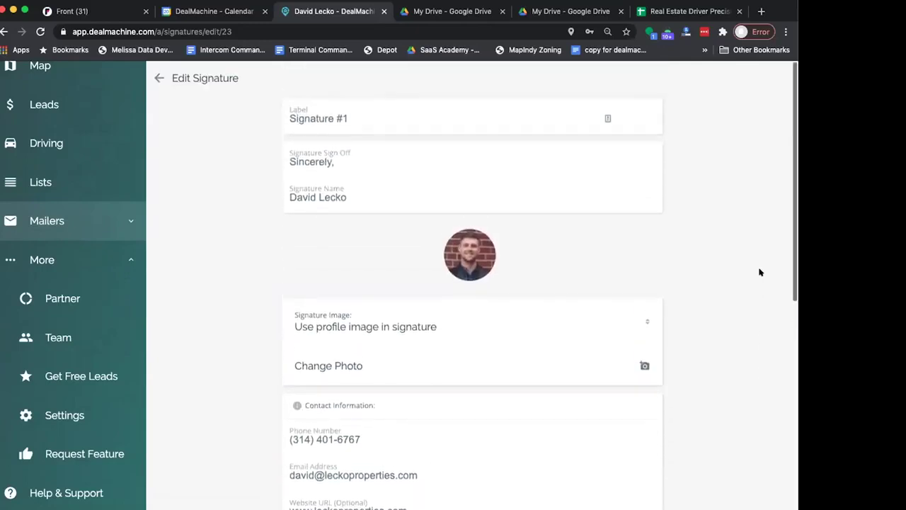
Examine the profile photo used in Signature #1 up close and review the contact and return address details again.
scroll(468, 253, up, 5)
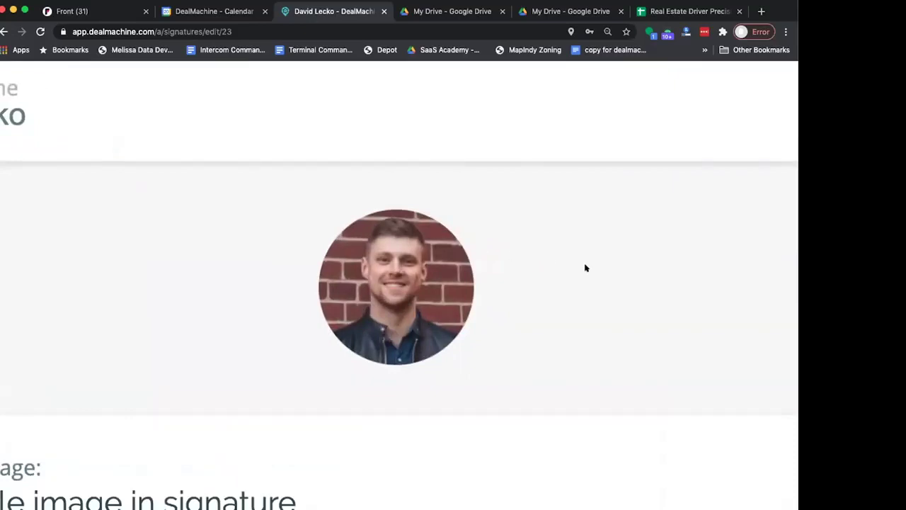
scroll(585, 267, down, 5)
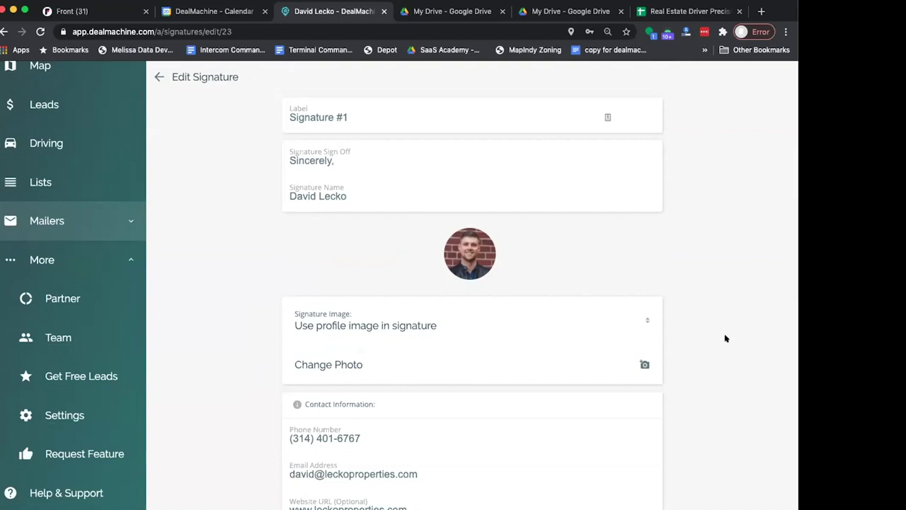
scroll(725, 339, down, 6)
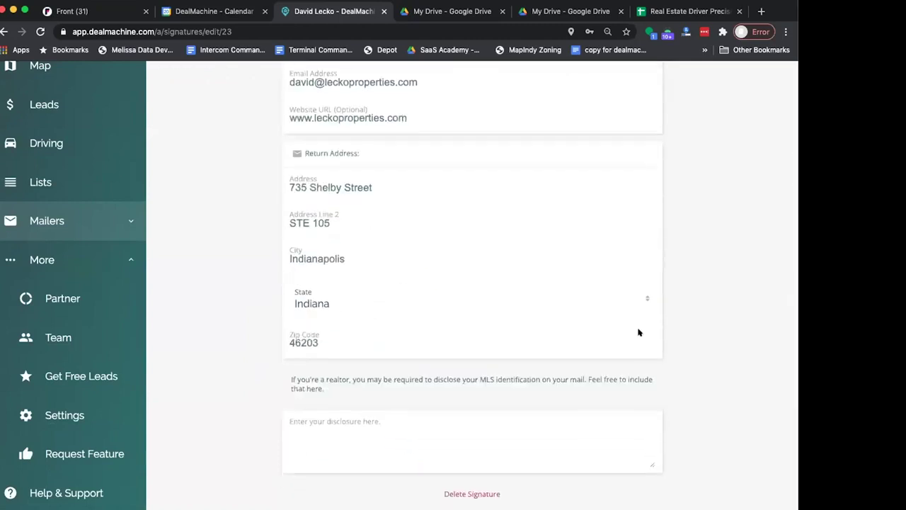
scroll(638, 332, up, 6)
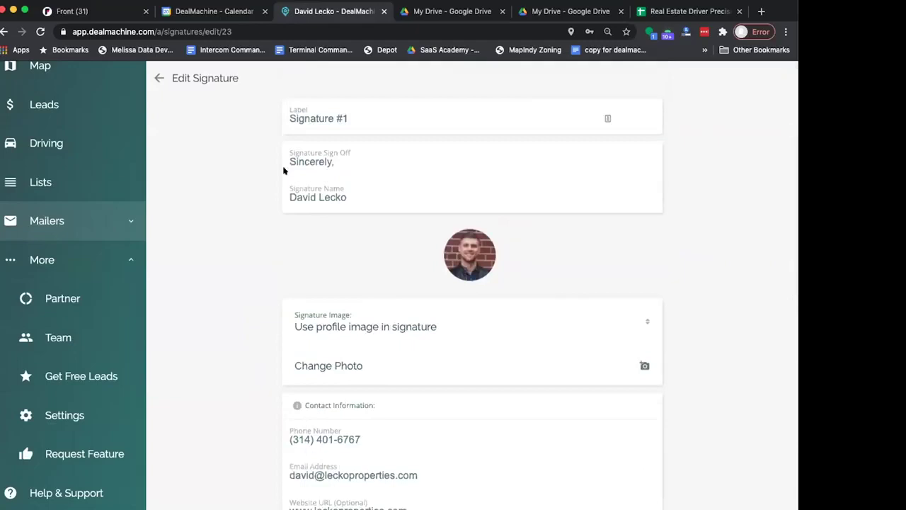
Check the MLS disclosure note and empty disclosure field of Signature #1, then return to the signatures list.
scroll(378, 192, down, 6)
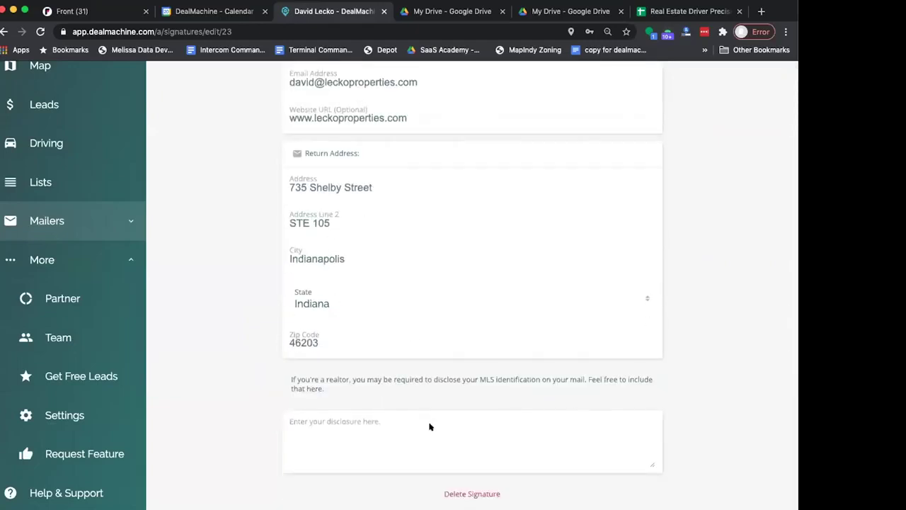
drag(479, 379, 583, 389)
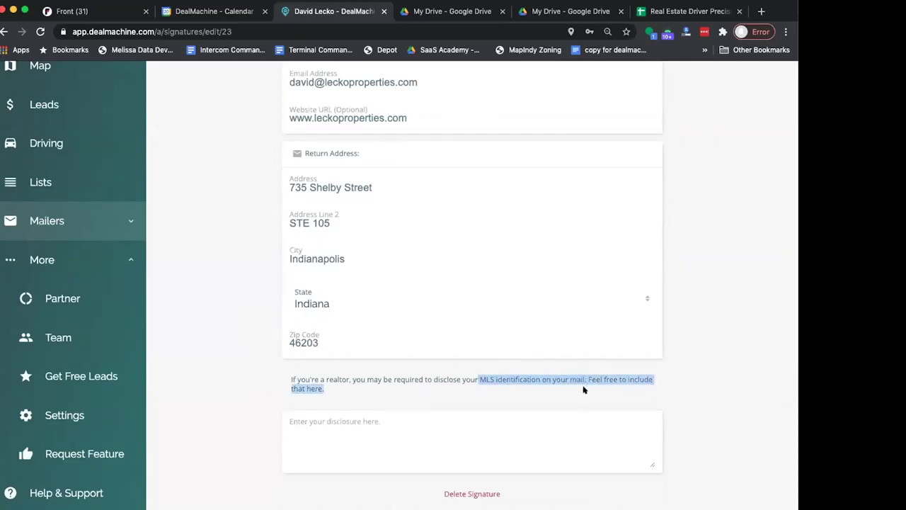
click(519, 427)
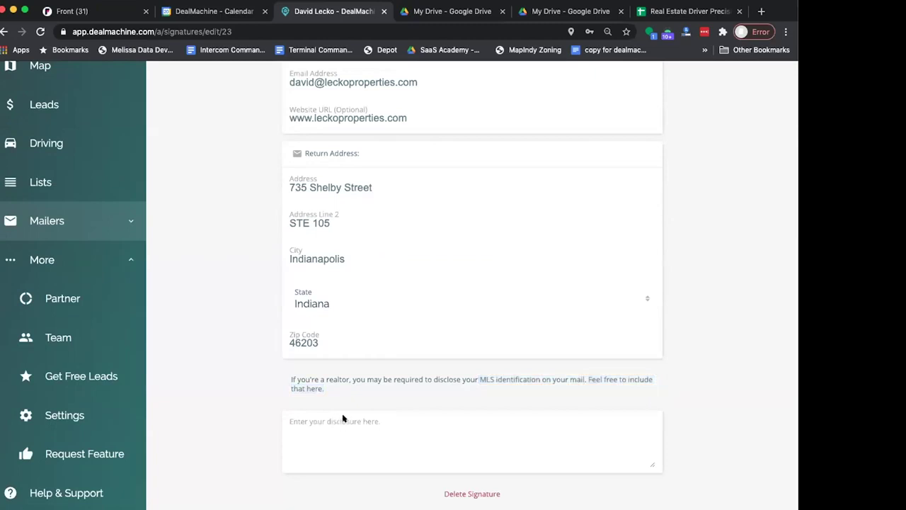
click(334, 442)
scroll(197, 308, up, 10)
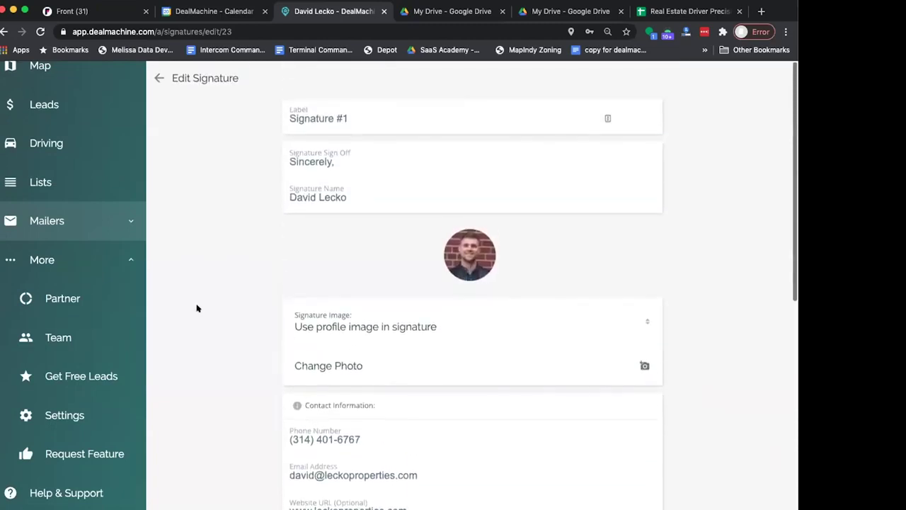
click(158, 79)
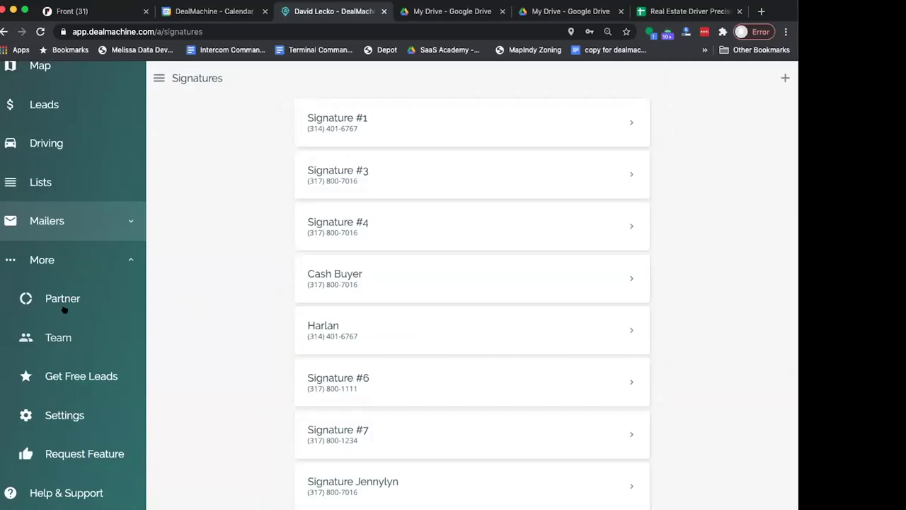
Go to the Team page and view the team leader's access to the CRM, Street Engine and List Engine.
click(110, 325)
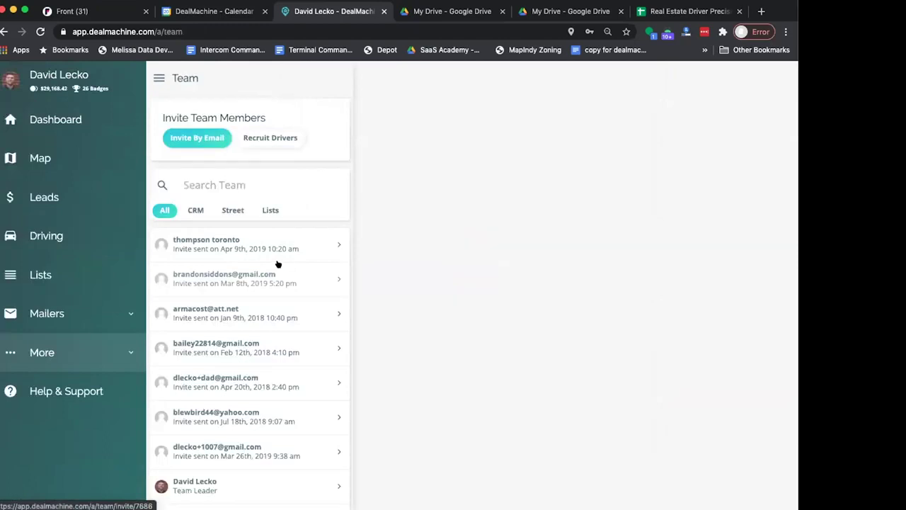
scroll(277, 265, down, 1)
click(224, 473)
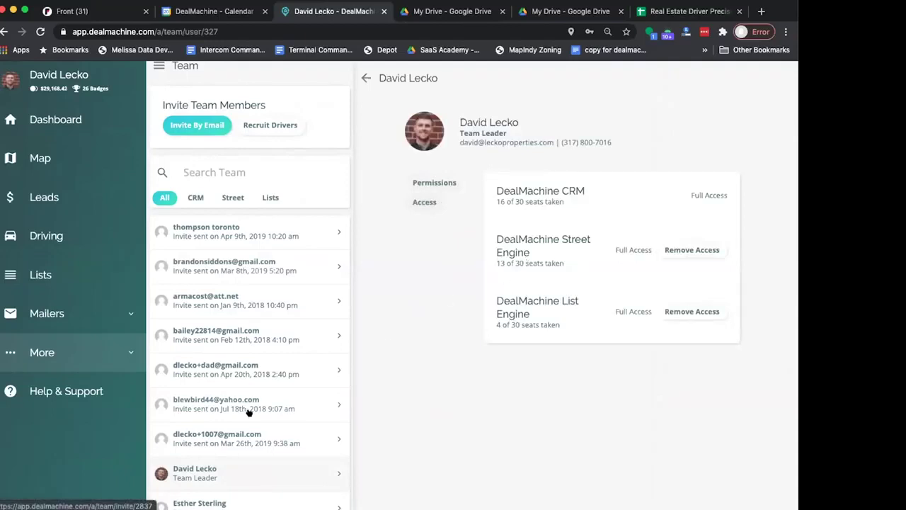
scroll(248, 413, down, 3)
scroll(238, 389, up, 4)
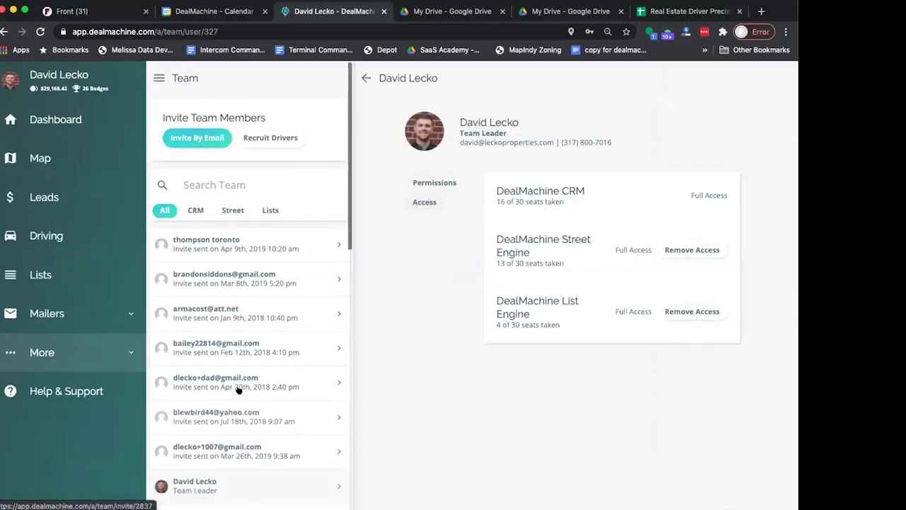
Filter the team members by CRM, Street and Lists access in turn and look through each group.
click(196, 210)
scroll(273, 320, down, 5)
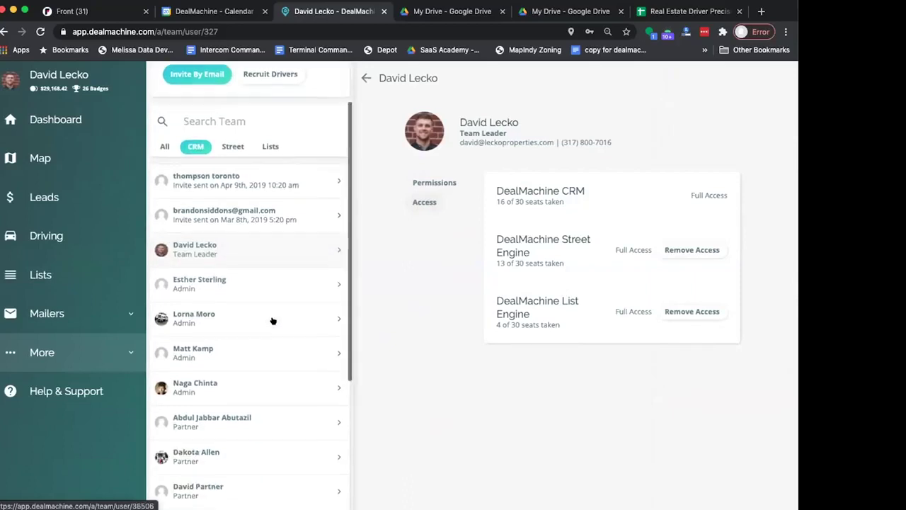
scroll(274, 321, up, 5)
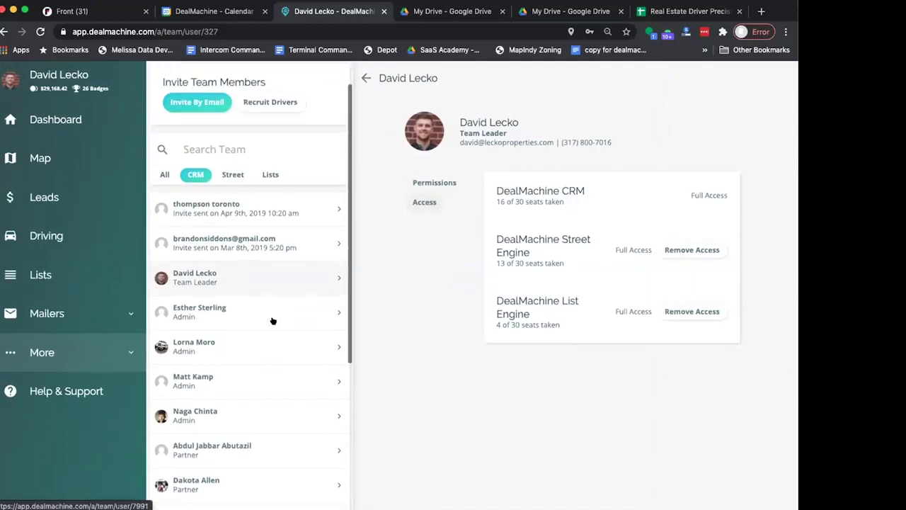
scroll(274, 321, down, 1)
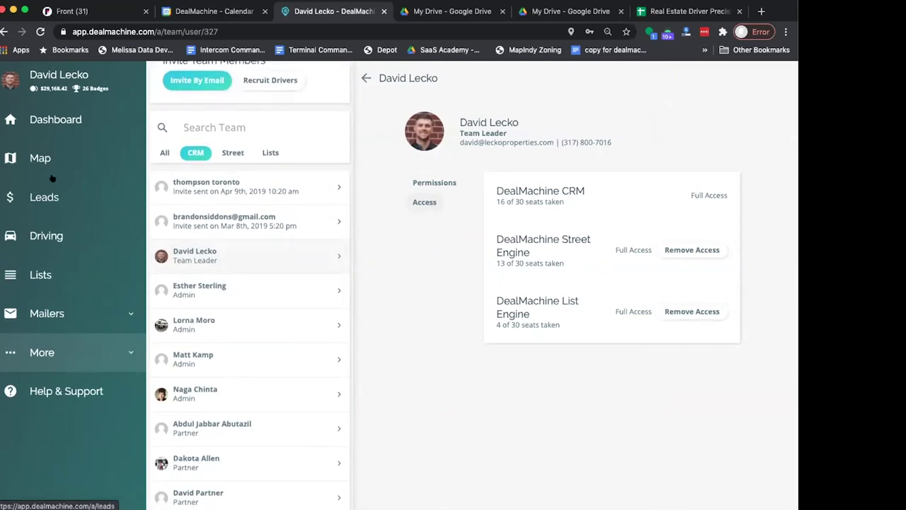
click(238, 154)
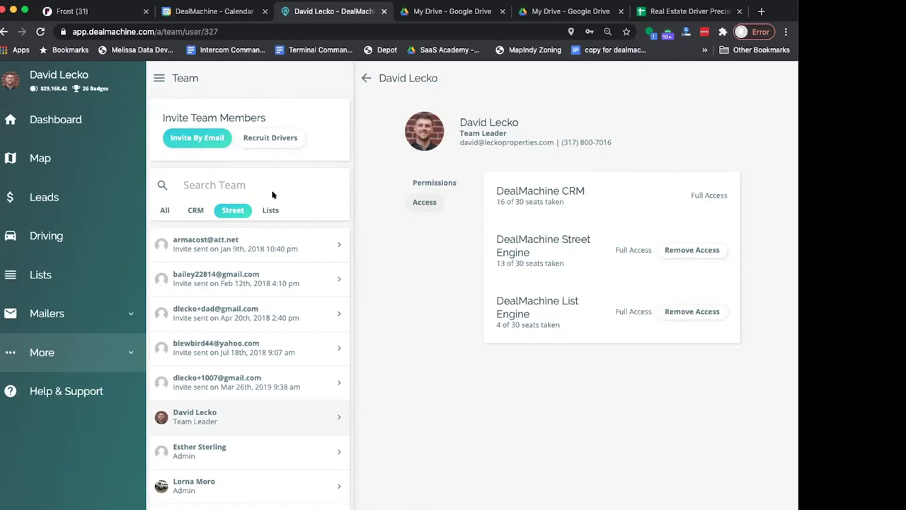
scroll(281, 320, down, 10)
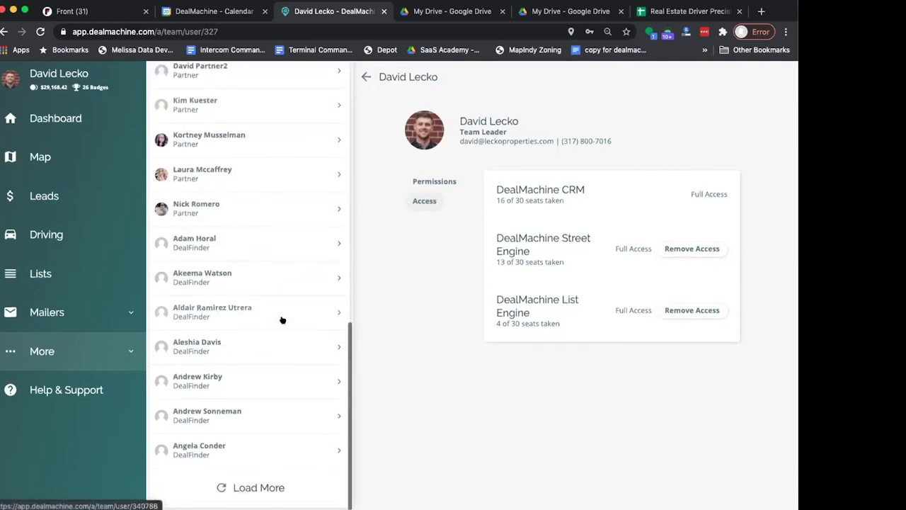
scroll(281, 319, up, 10)
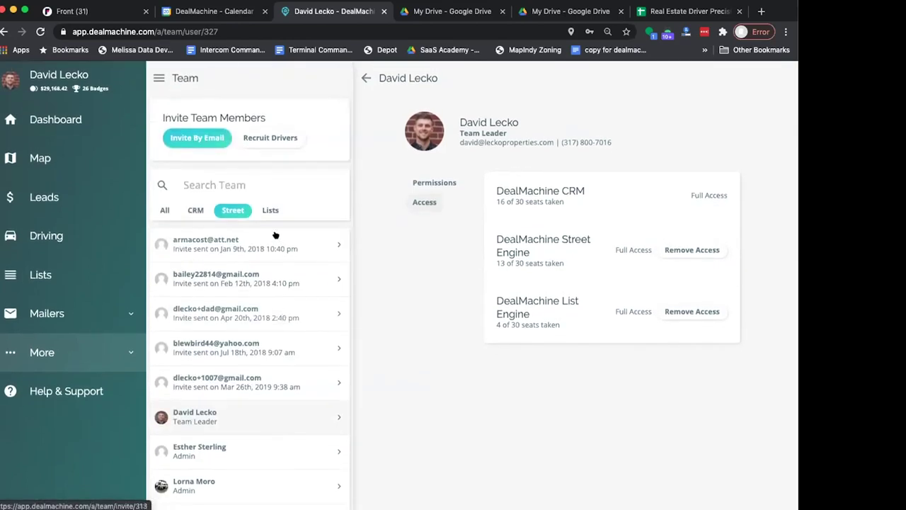
click(271, 211)
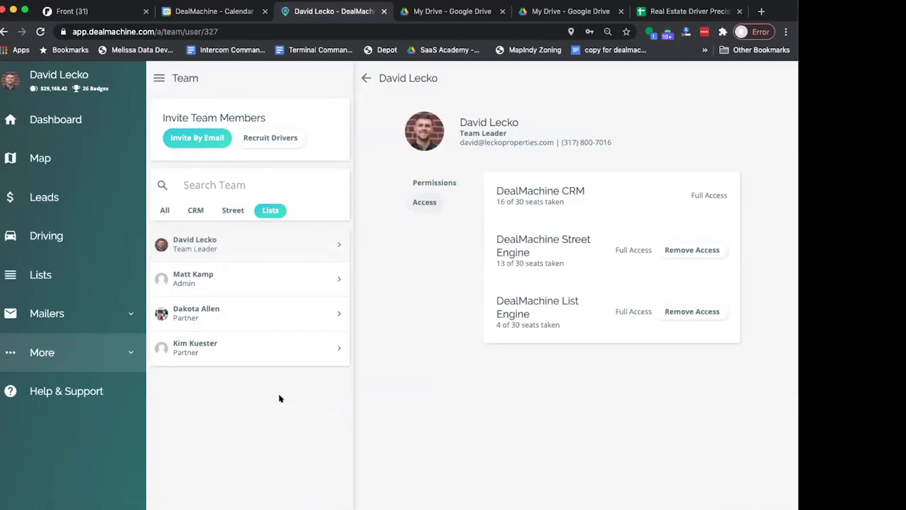
View the email invitation form and the driver recruitment funnel, then return to the team invitation form.
click(198, 140)
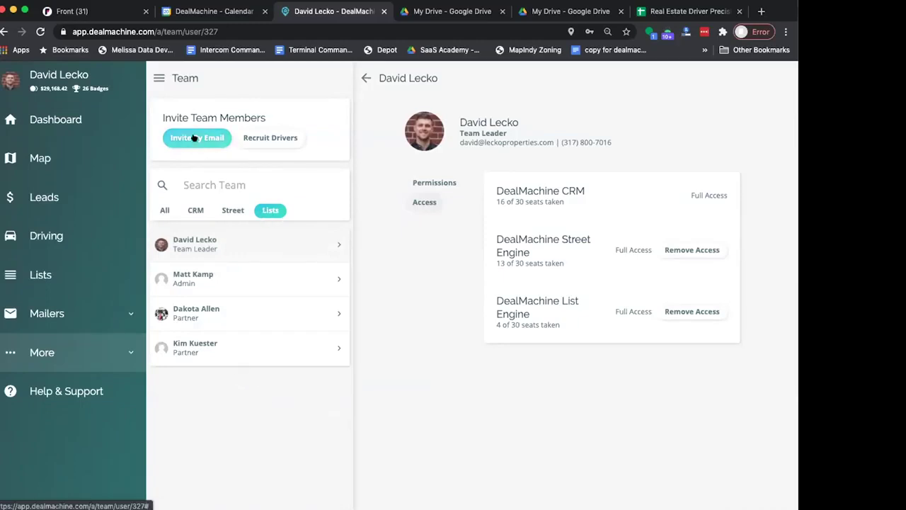
click(277, 139)
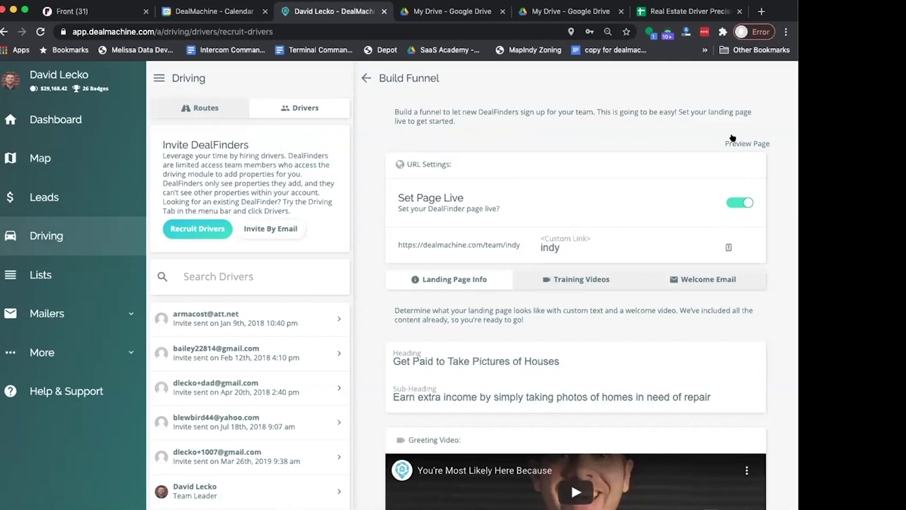
click(3, 31)
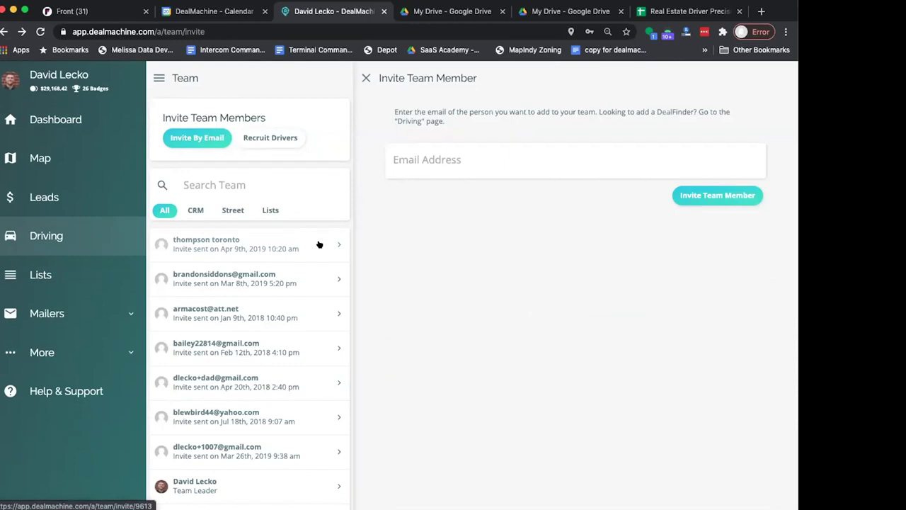
Open the Get Free Leads page to view the referral offer, then reveal the additional navigation pages again.
click(56, 317)
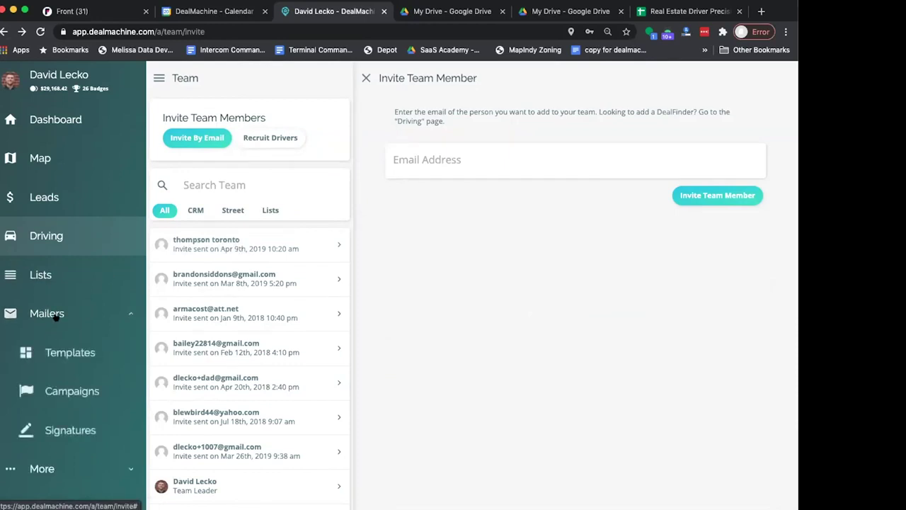
scroll(70, 330, down, 1)
click(92, 449)
scroll(92, 450, down, 5)
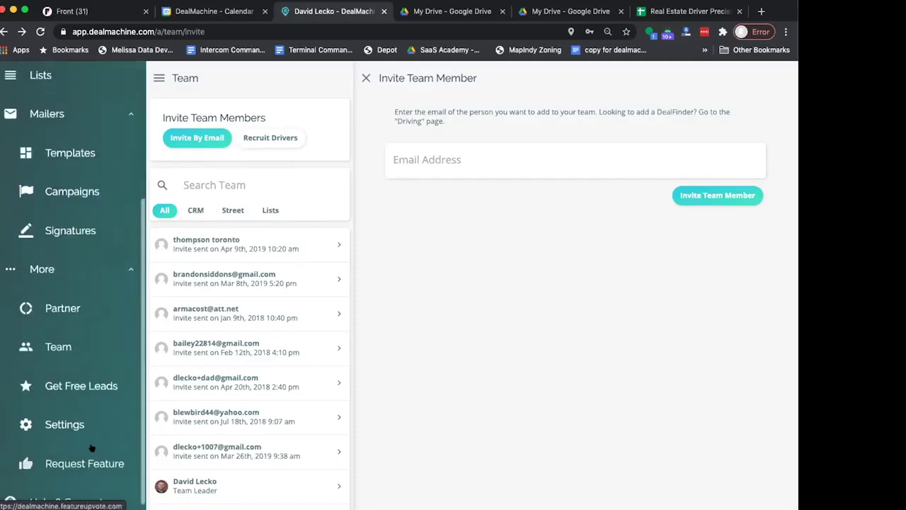
click(89, 375)
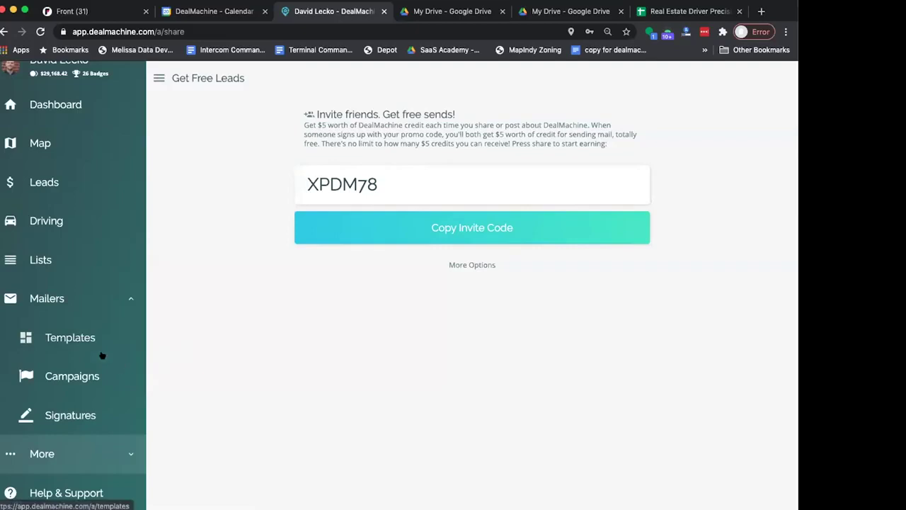
click(109, 459)
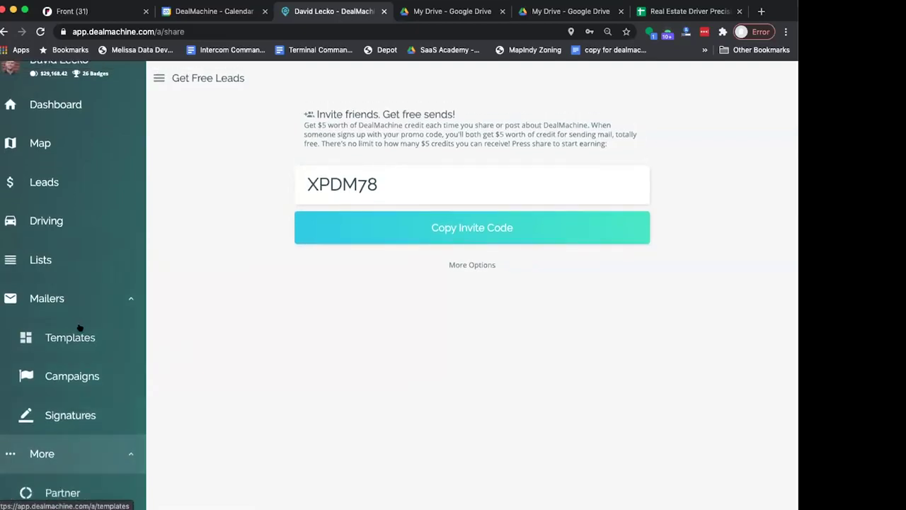
scroll(78, 329, down, 3)
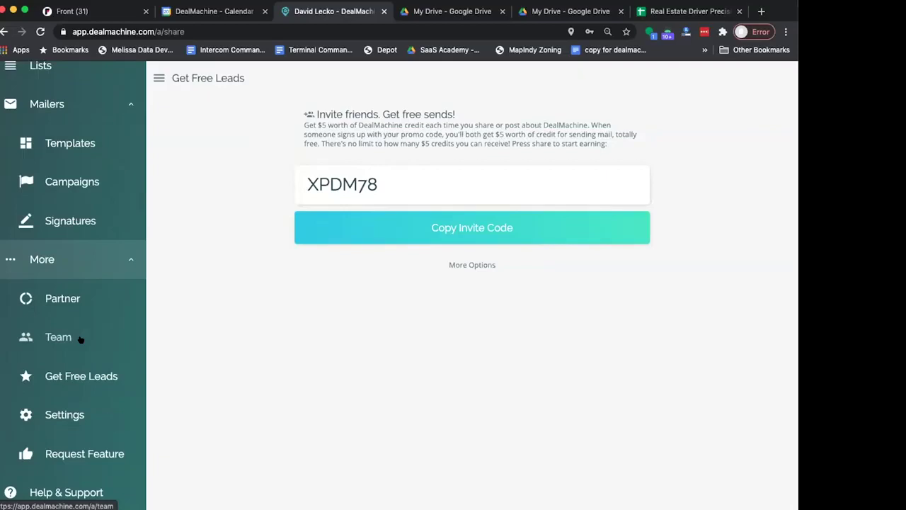
Go to Settings, view the profile's user information form, and return to the main settings list.
click(62, 414)
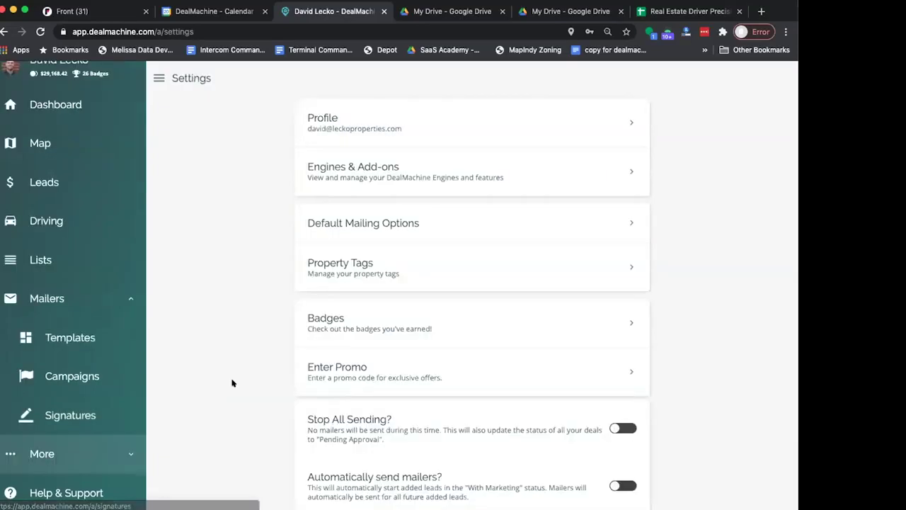
scroll(218, 317, down, 1)
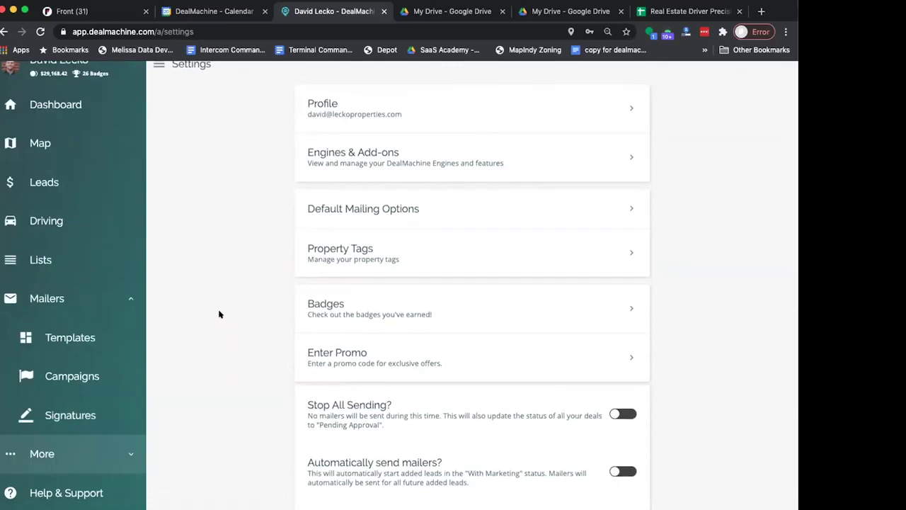
scroll(380, 205, up, 1)
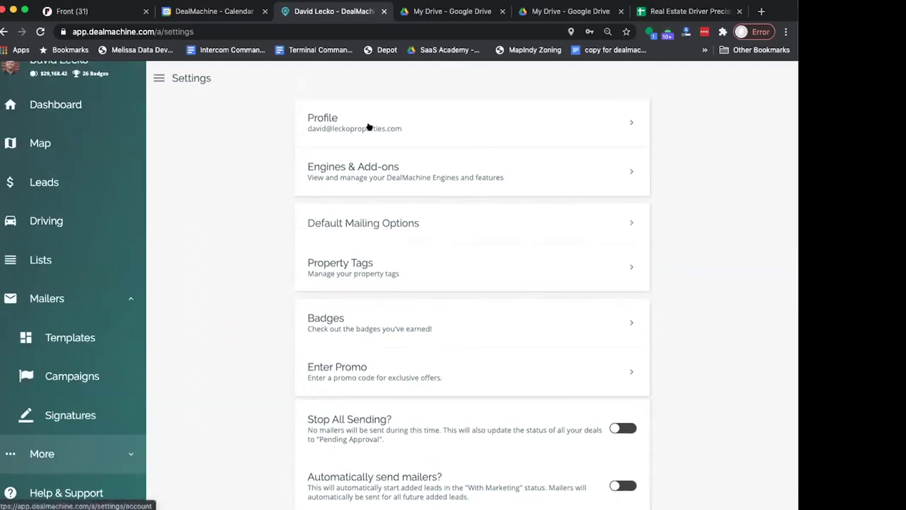
click(369, 127)
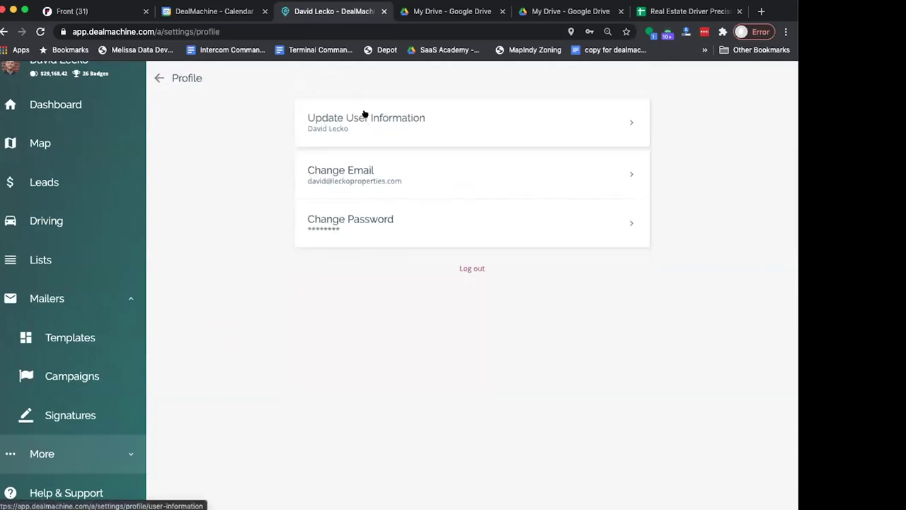
click(365, 113)
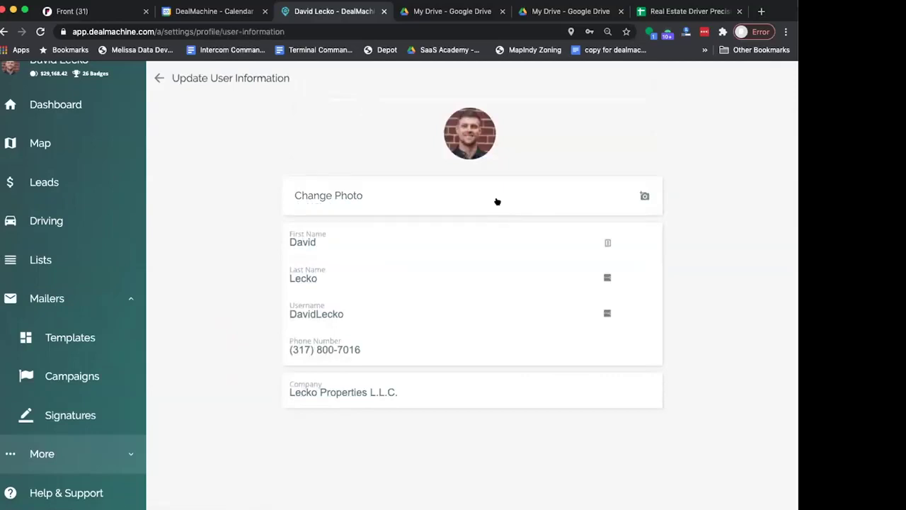
click(423, 388)
click(158, 79)
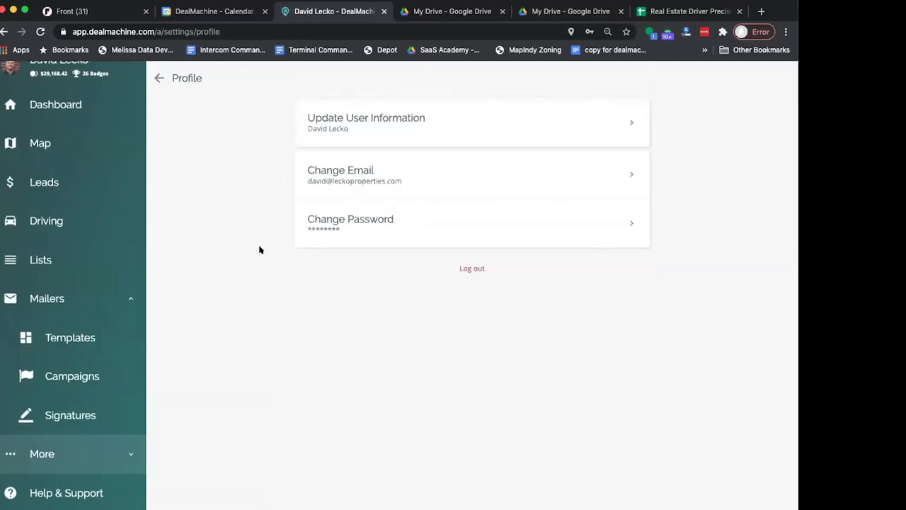
click(159, 78)
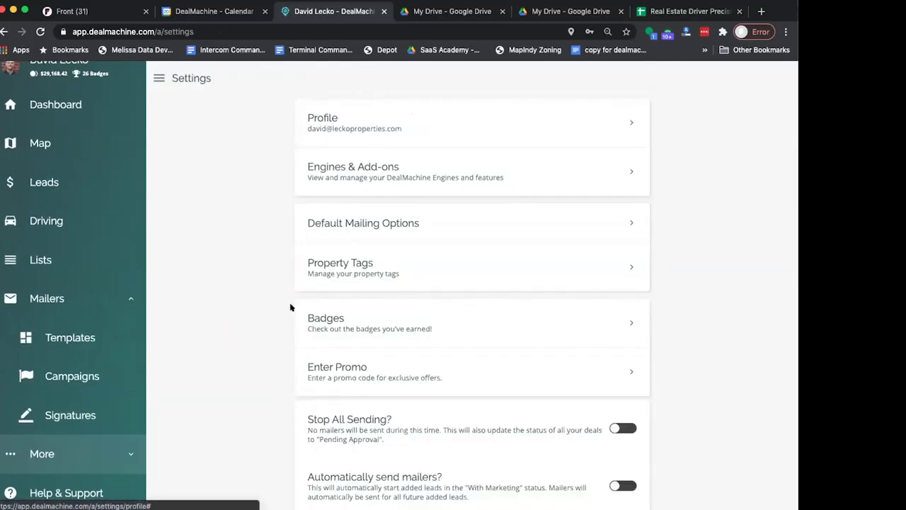
Open Engines & Add-ons and review the DealMachine products and services along with the available add-ons.
click(470, 175)
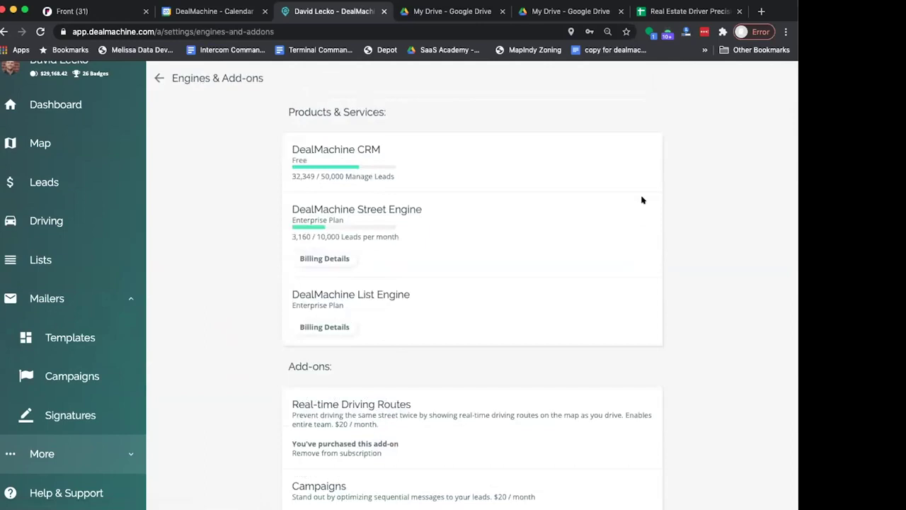
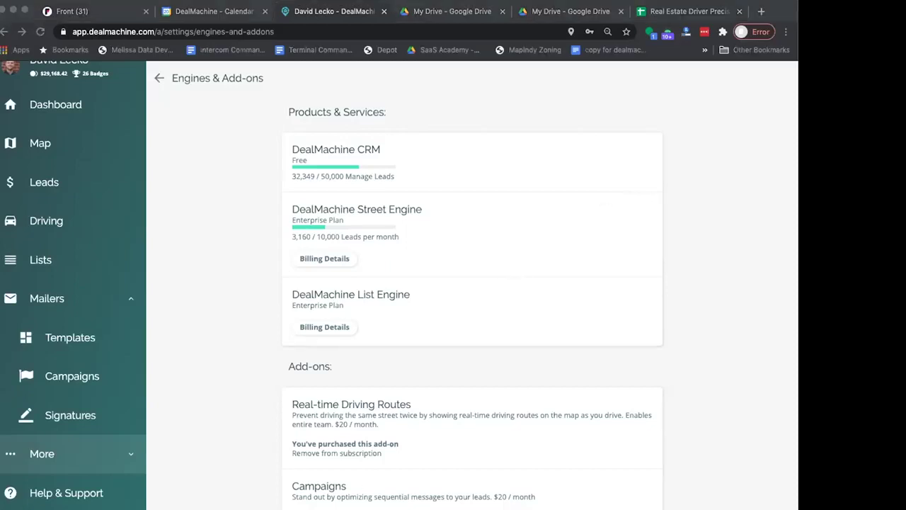
click(225, 225)
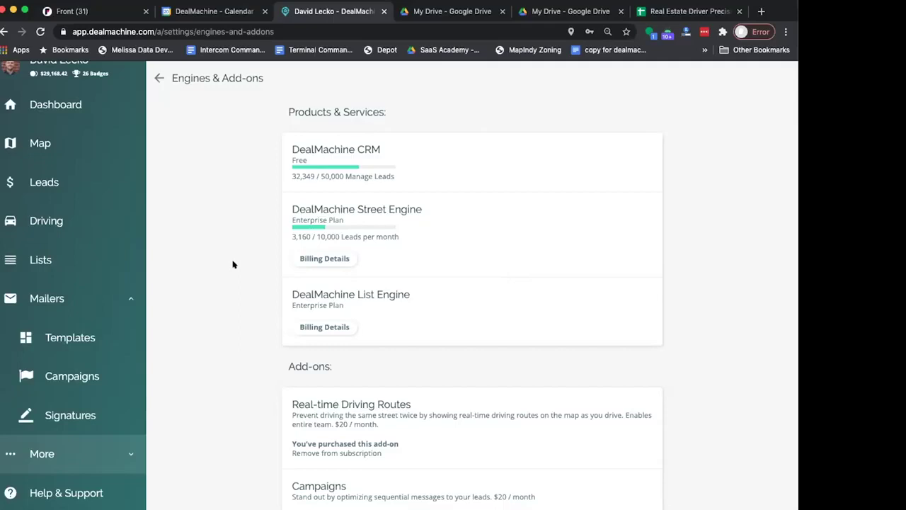
scroll(231, 264, down, 5)
scroll(231, 265, down, 1)
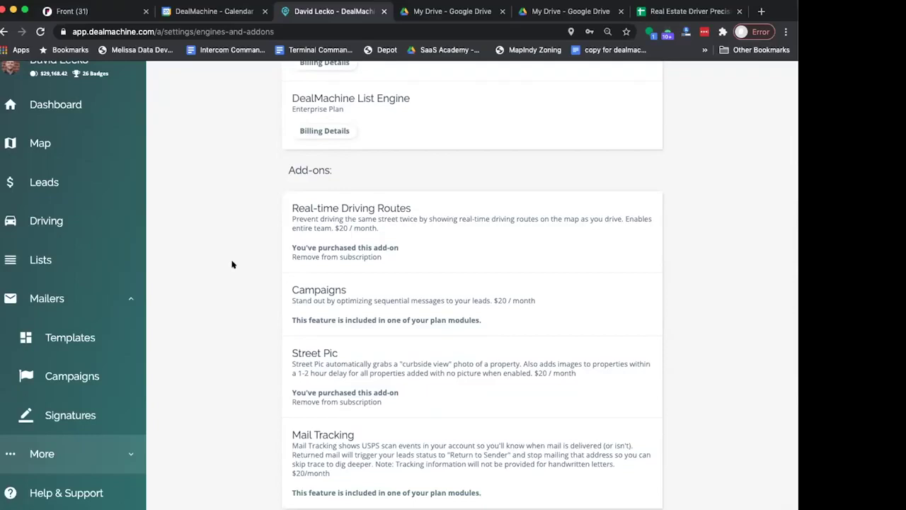
scroll(231, 264, up, 5)
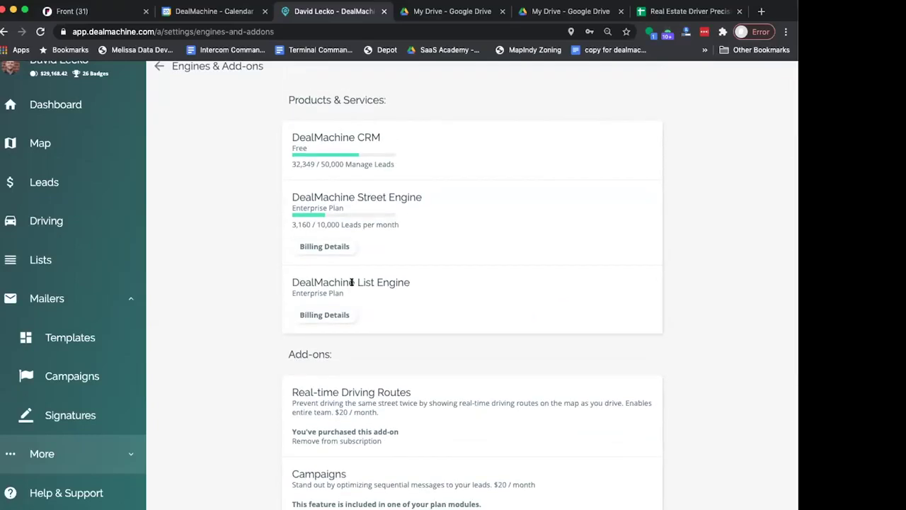
scroll(373, 331, down, 5)
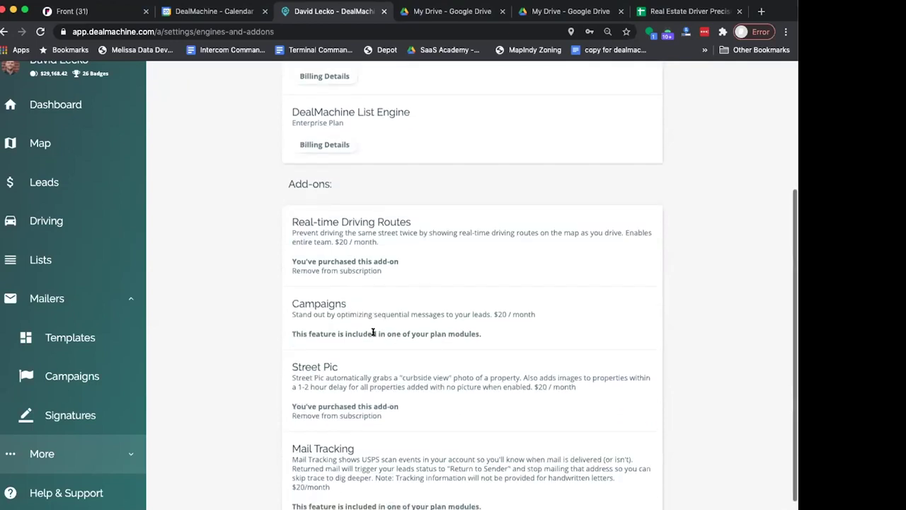
drag(289, 205, 406, 259)
click(415, 260)
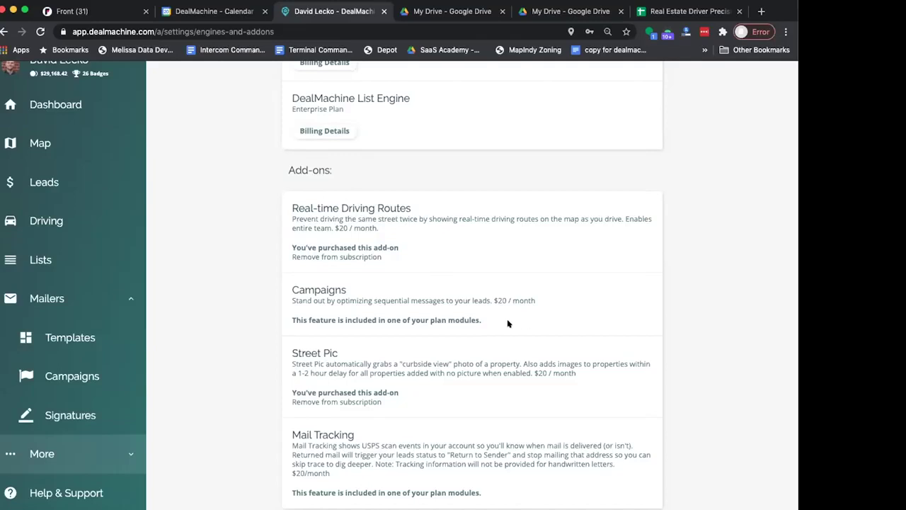
scroll(93, 383, down, 1)
Return to Settings, open Property Tags and look through the default and custom tags.
click(42, 444)
scroll(122, 320, down, 3)
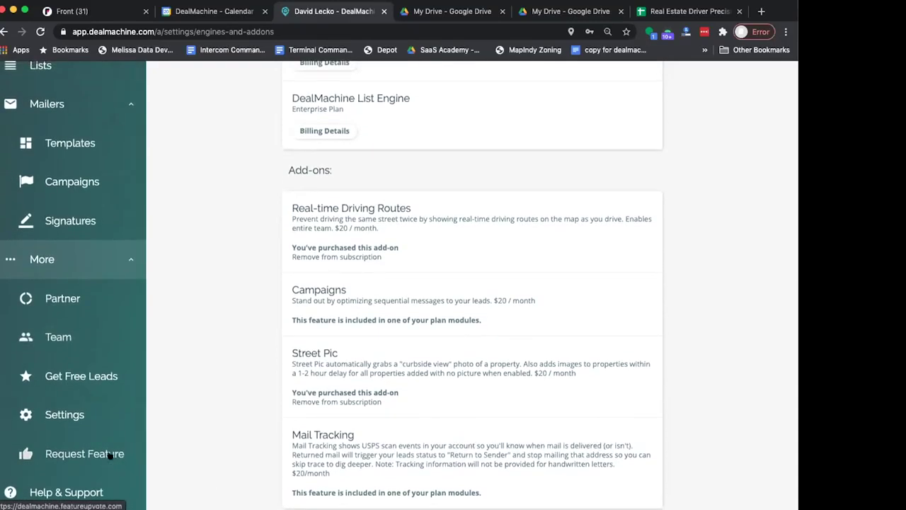
click(88, 415)
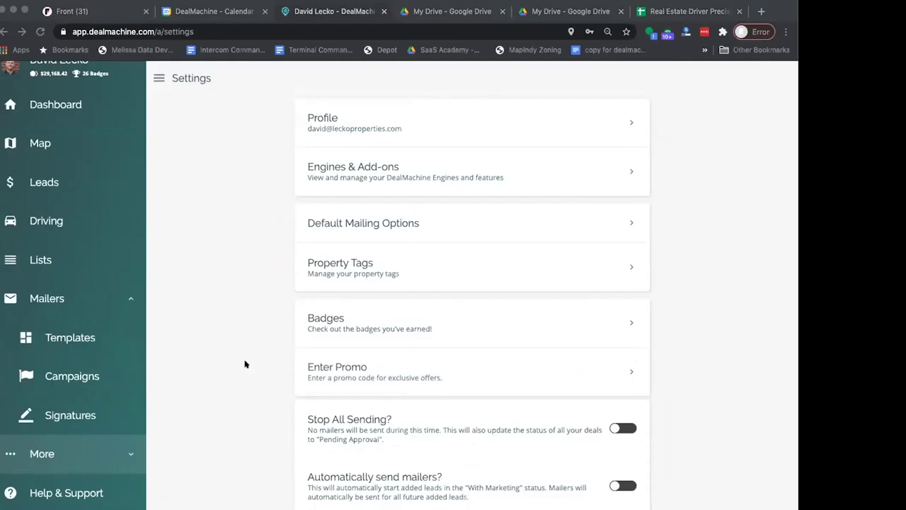
click(333, 270)
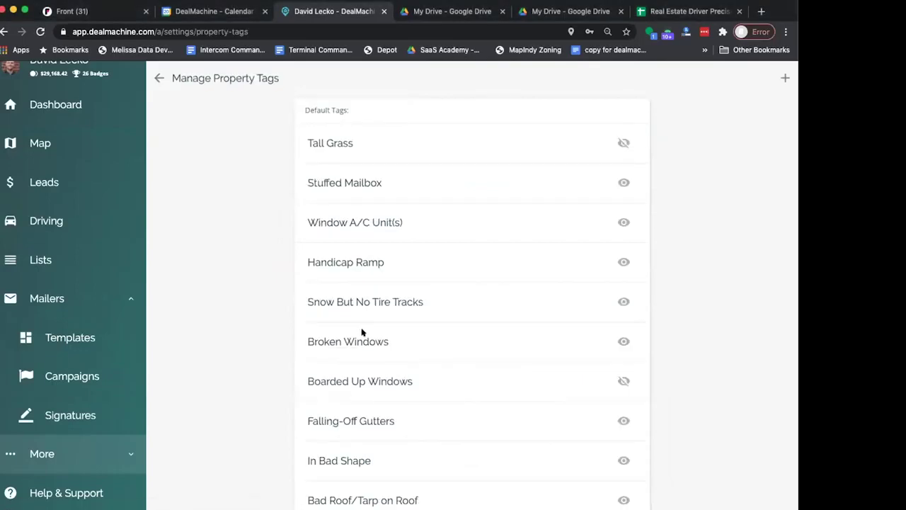
scroll(362, 331, down, 3)
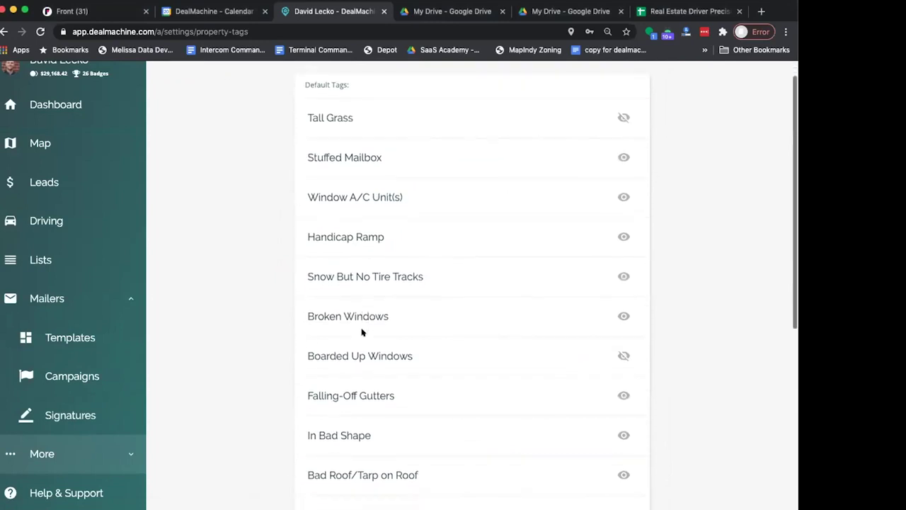
scroll(362, 331, down, 6)
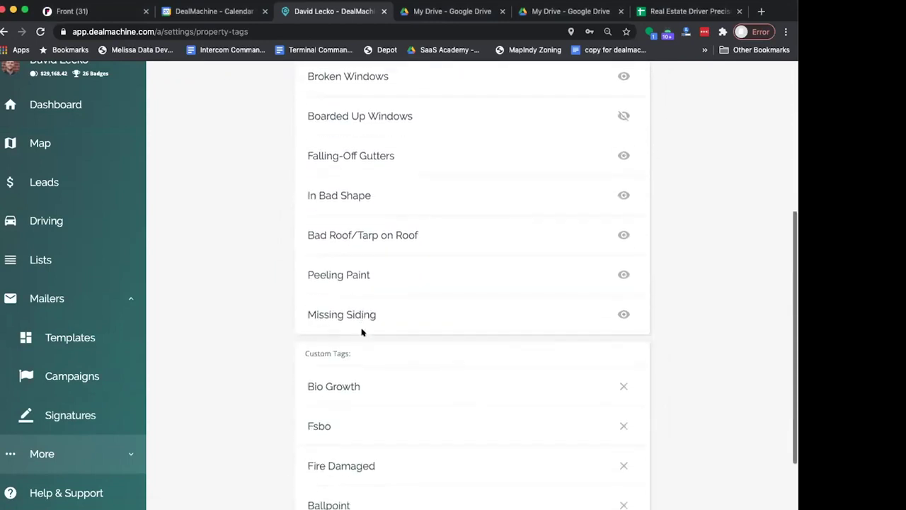
scroll(362, 331, up, 9)
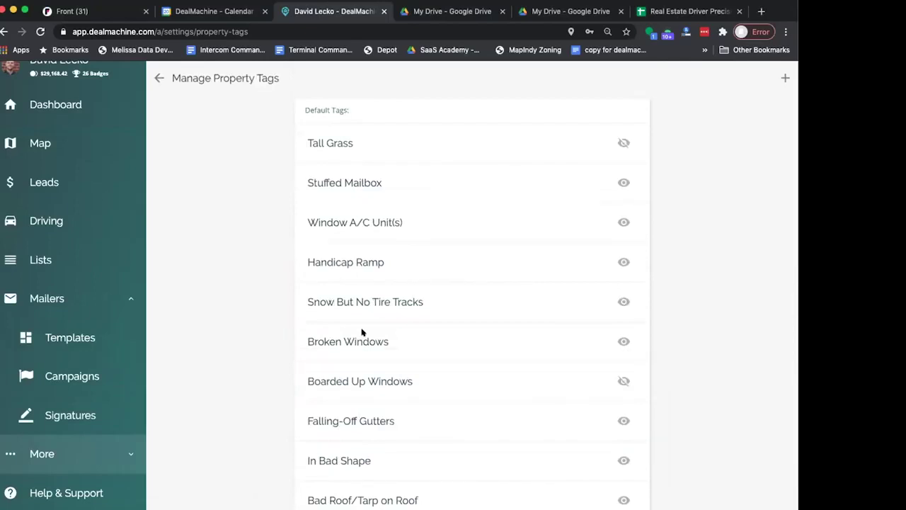
Show the hidden default tags Tall Grass and Boarded Up Windows, then return to Settings.
click(623, 143)
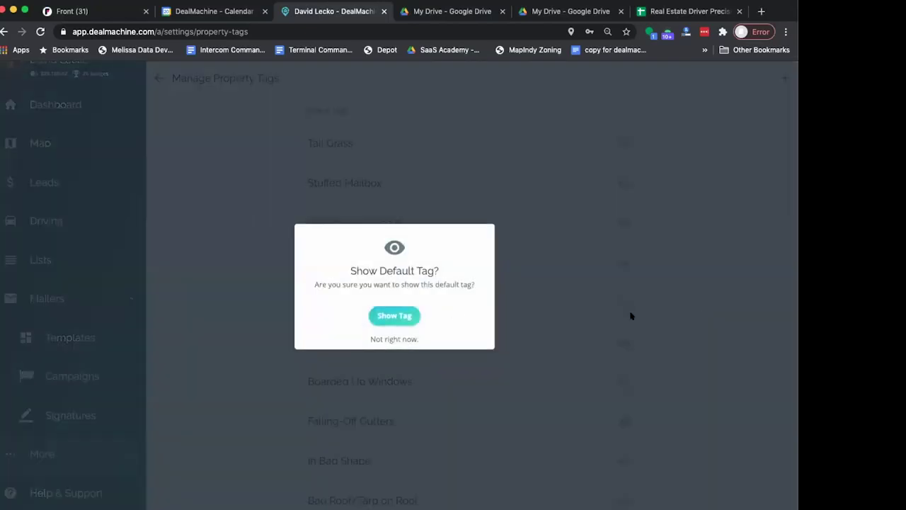
click(394, 314)
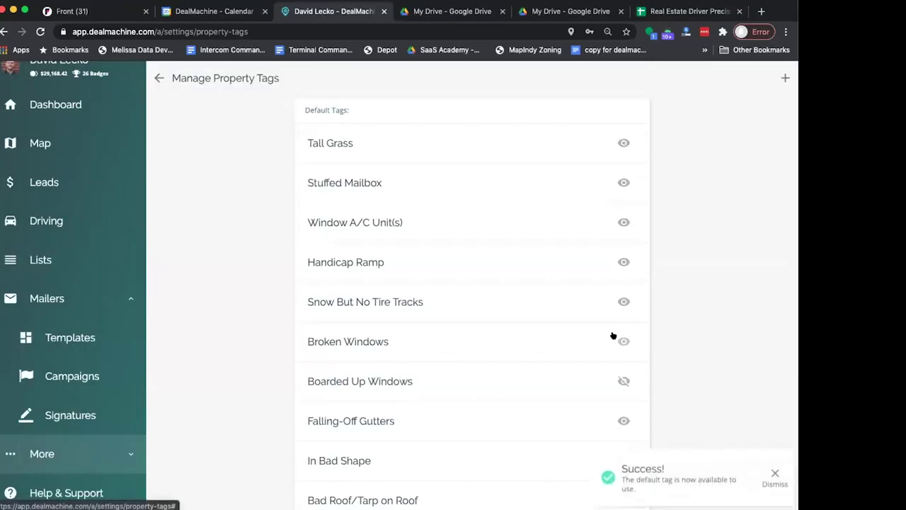
scroll(646, 347, down, 1)
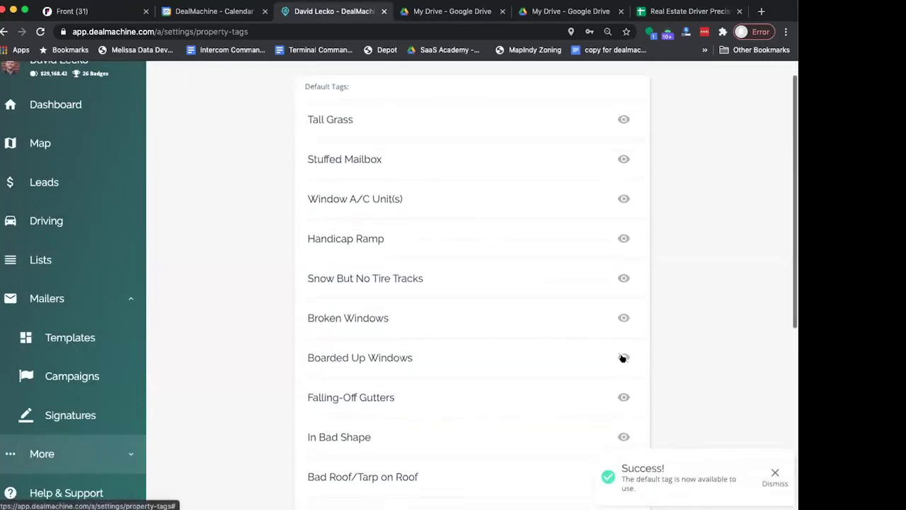
click(623, 357)
click(392, 316)
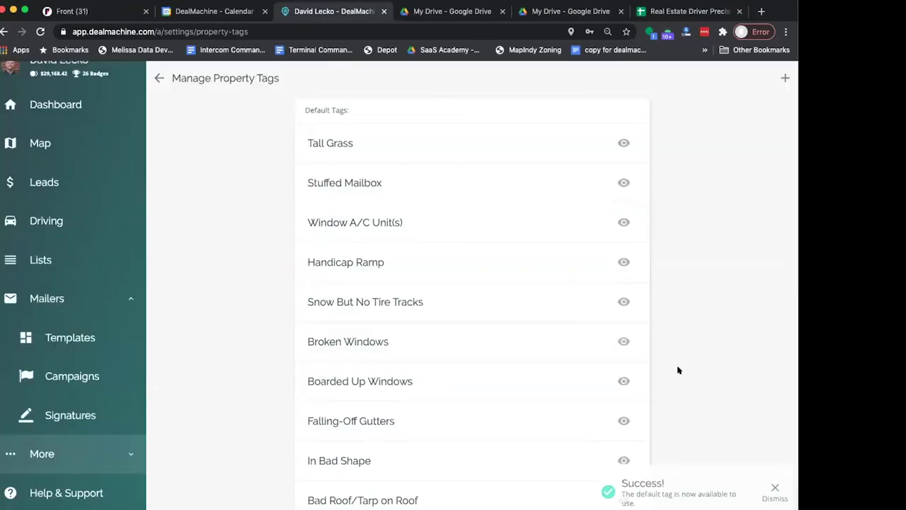
scroll(686, 380, down, 5)
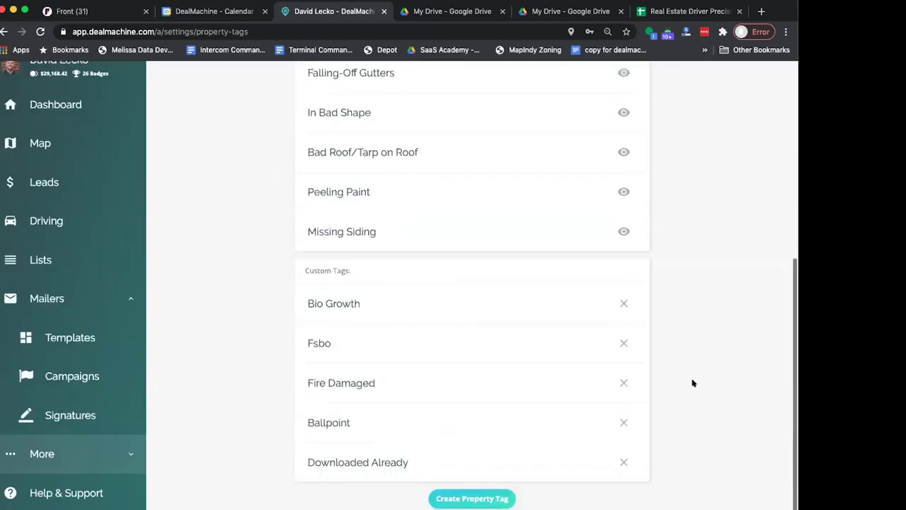
scroll(632, 380, up, 5)
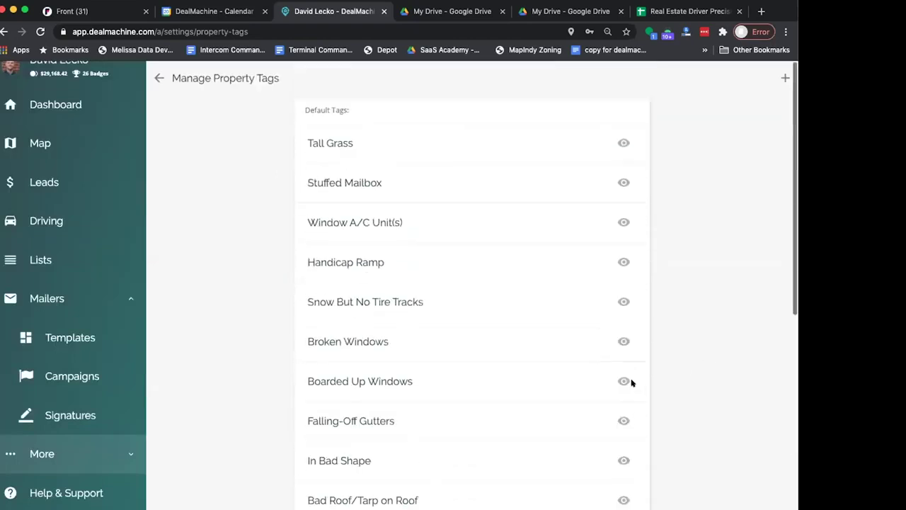
click(159, 78)
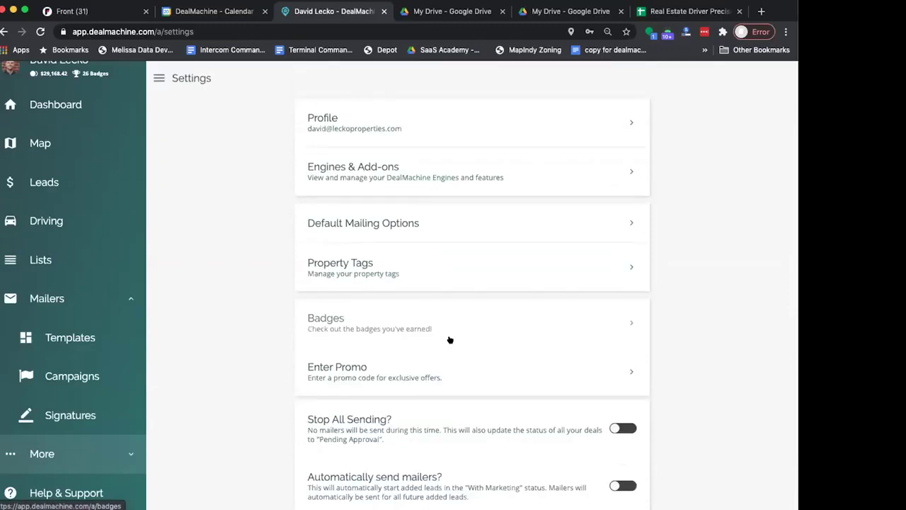
View the Badges page and the promo code entry page, returning to Settings after each.
click(447, 327)
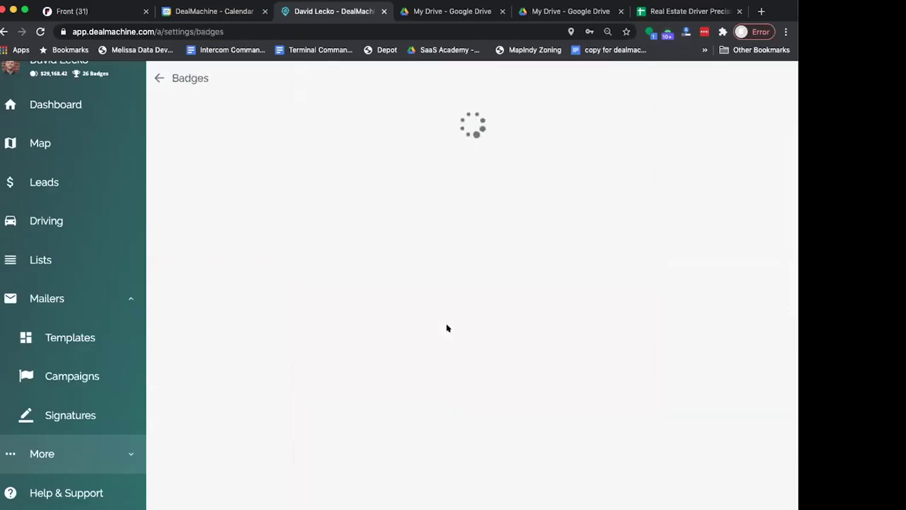
click(164, 81)
scroll(536, 386, down, 3)
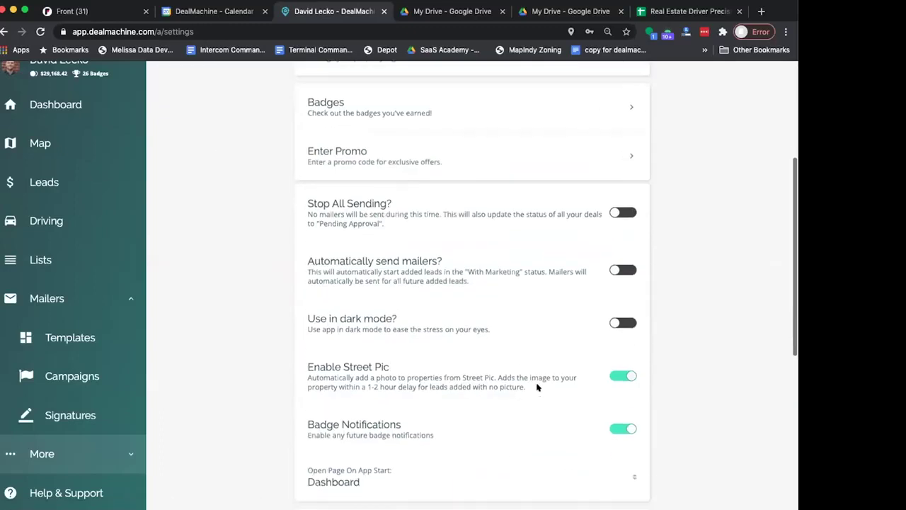
click(410, 153)
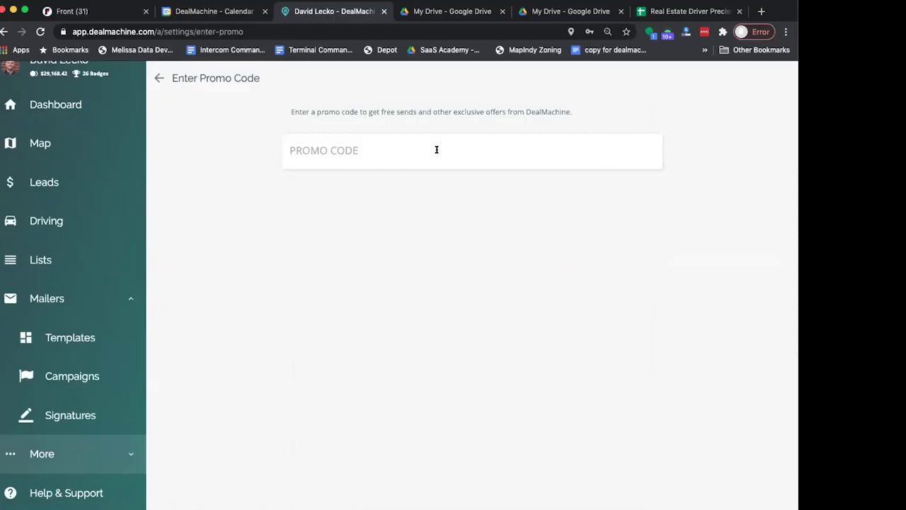
click(159, 78)
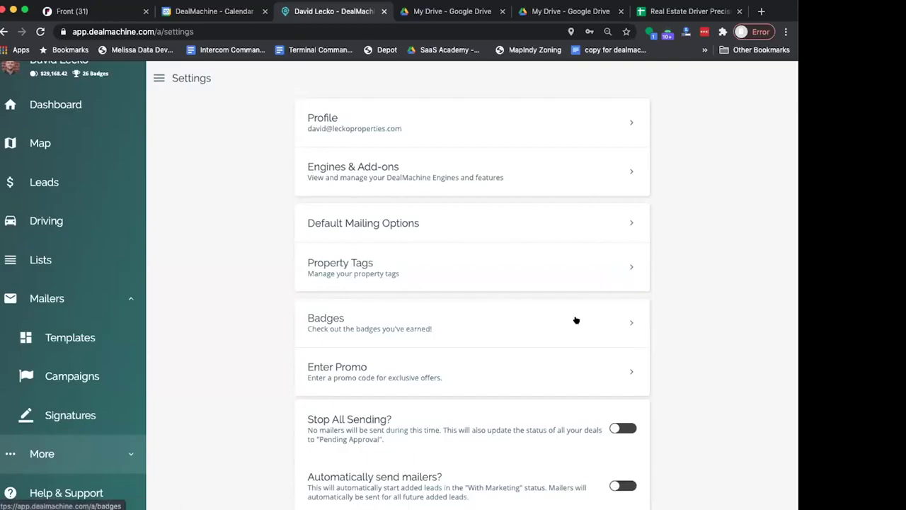
Turn on dark mode for the app in Settings.
scroll(703, 354, down, 1)
scroll(703, 354, down, 1)
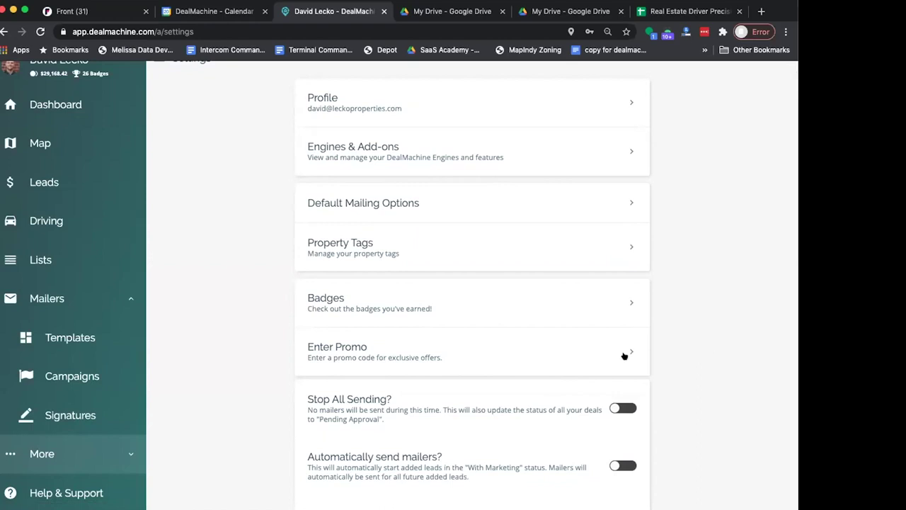
scroll(601, 347, down, 2)
scroll(600, 347, down, 2)
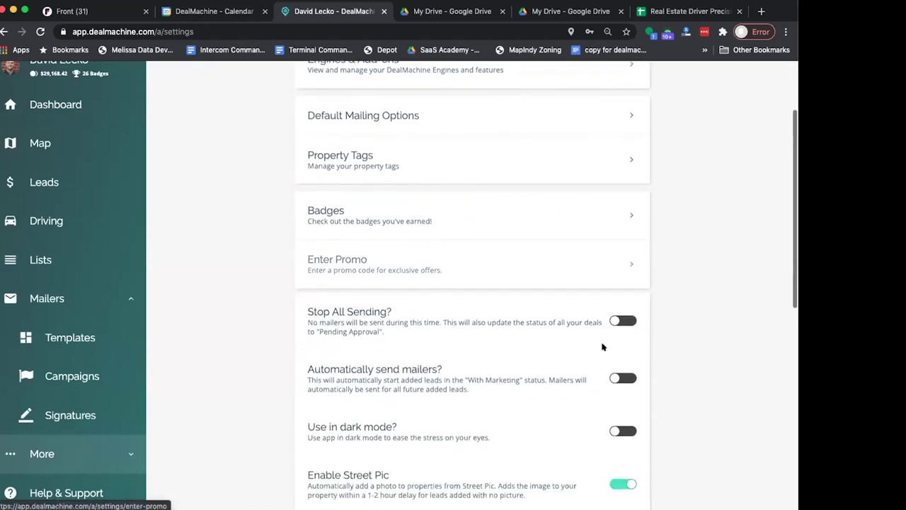
scroll(602, 347, down, 1)
scroll(602, 347, down, 3)
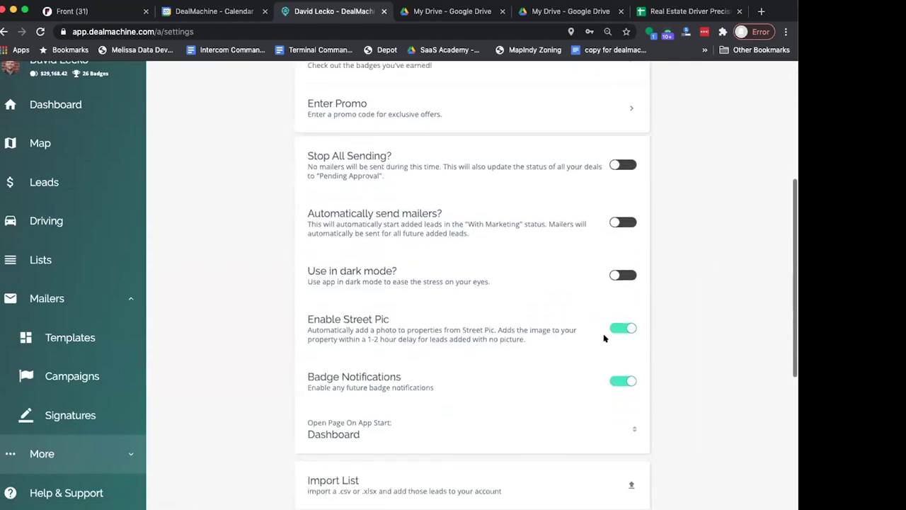
click(621, 275)
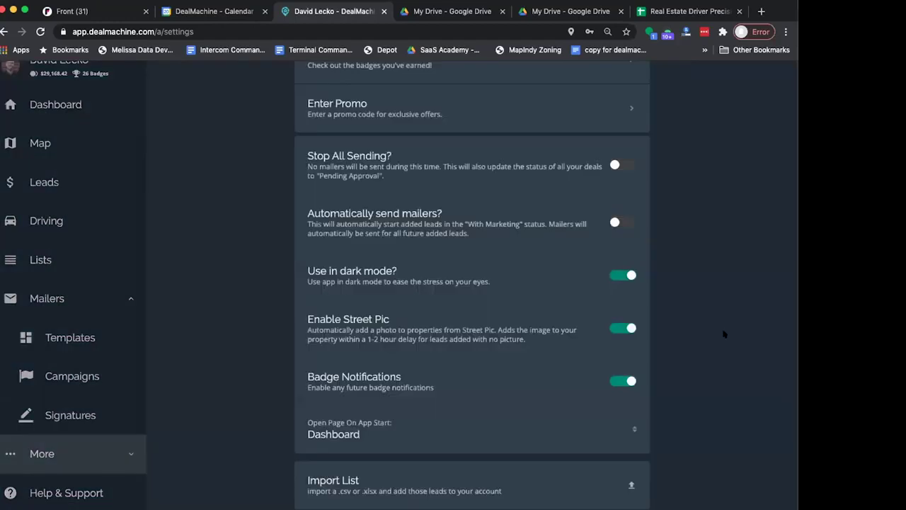
Set the page that opens on app start to Map in Settings and review the other start page options.
scroll(724, 334, up, 6)
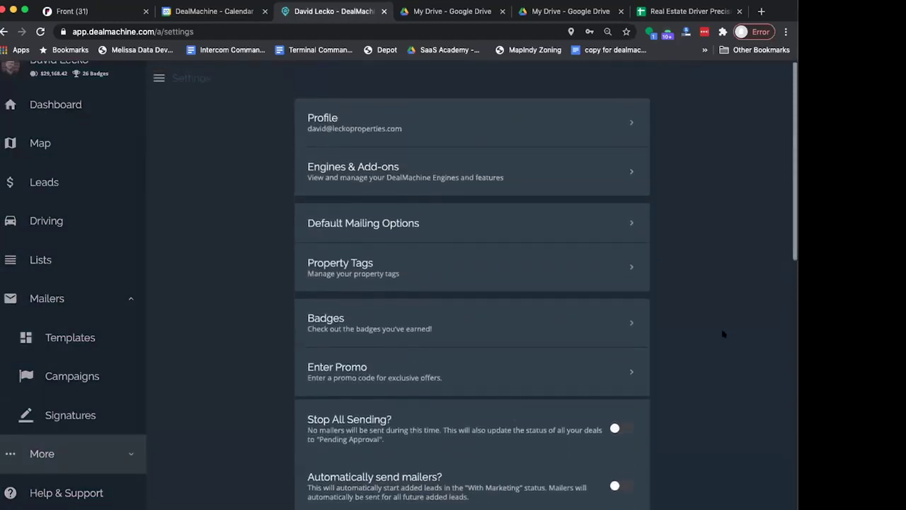
scroll(724, 333, down, 8)
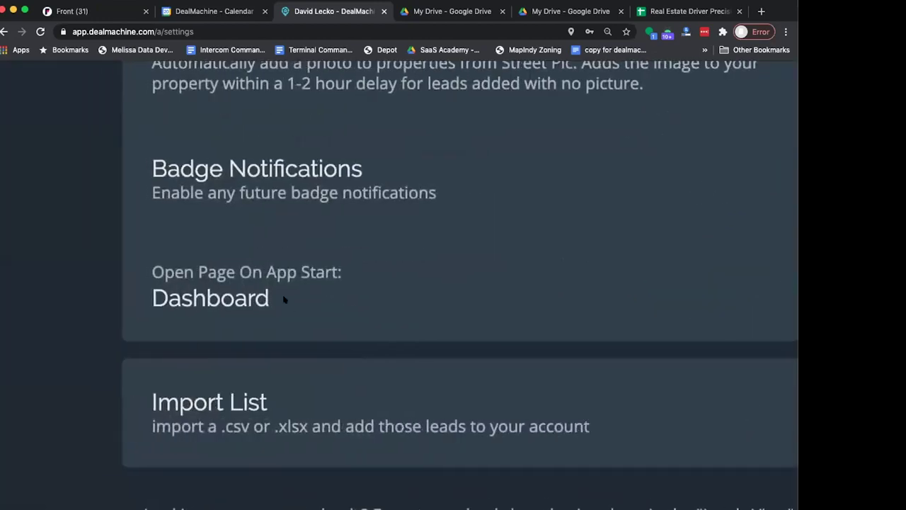
click(296, 306)
click(287, 296)
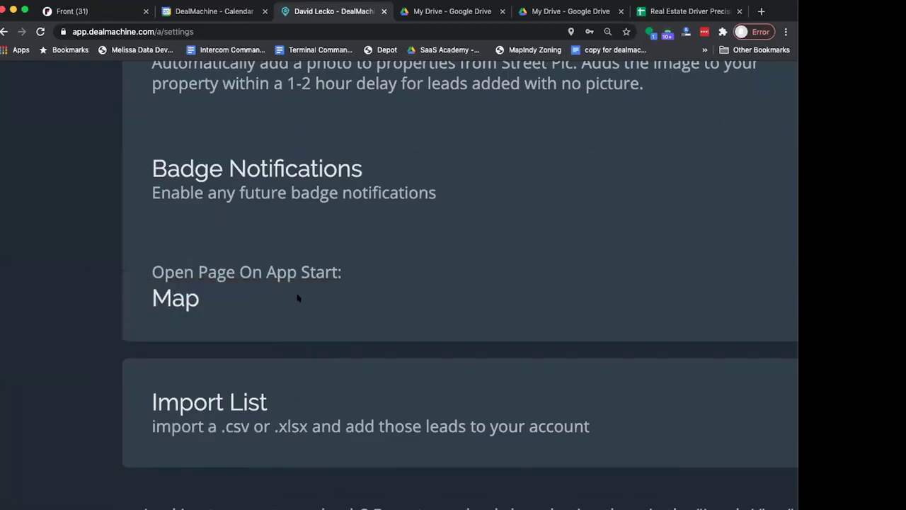
click(298, 297)
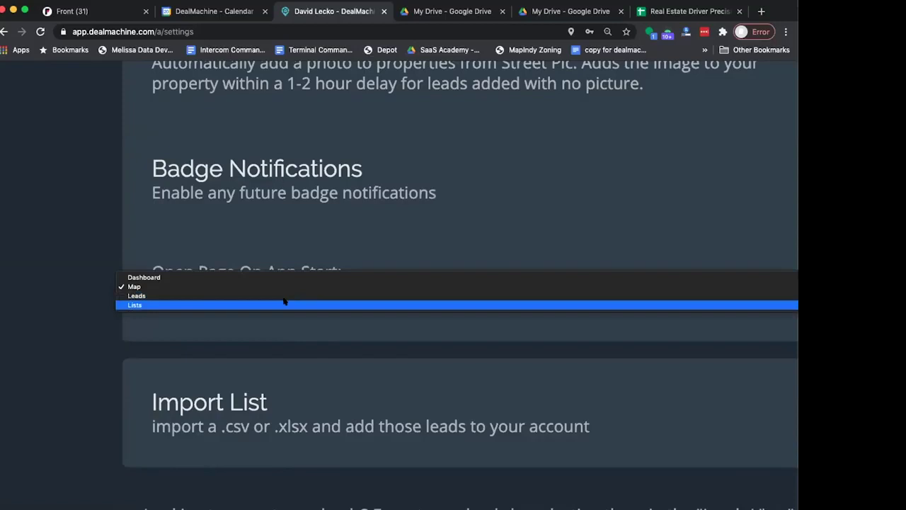
click(110, 224)
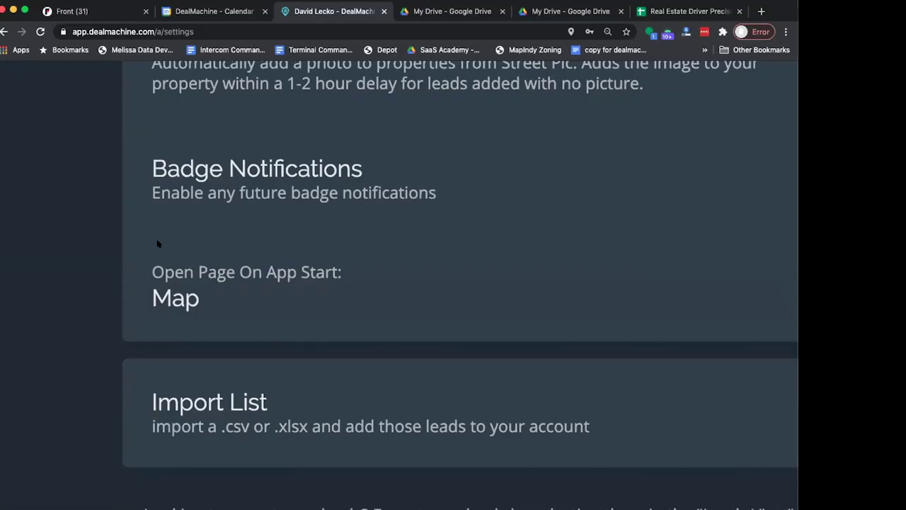
Turn off dark mode for the app in Settings.
key(super+0)
scroll(420, 314, down, 3)
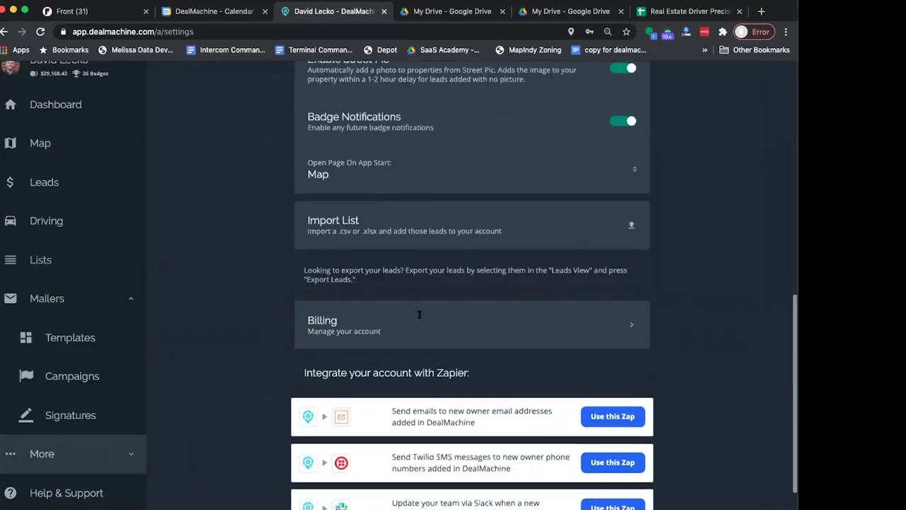
scroll(415, 318, up, 3)
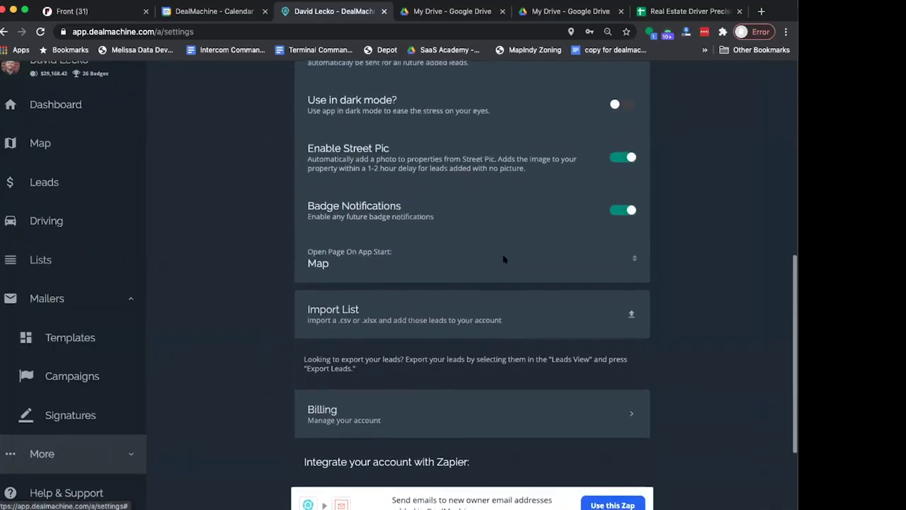
click(616, 104)
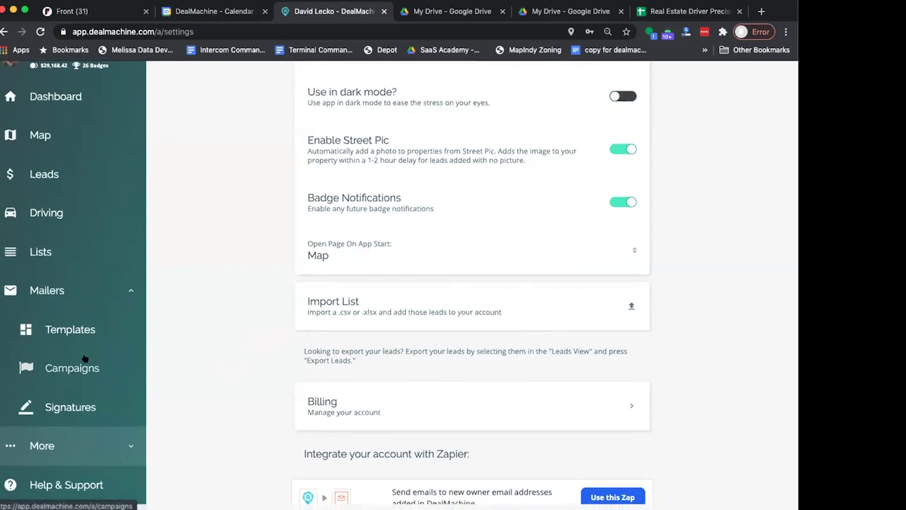
Open the Request Feature page to reach the DealMachine Member Ideas board.
click(93, 451)
scroll(90, 364, down, 3)
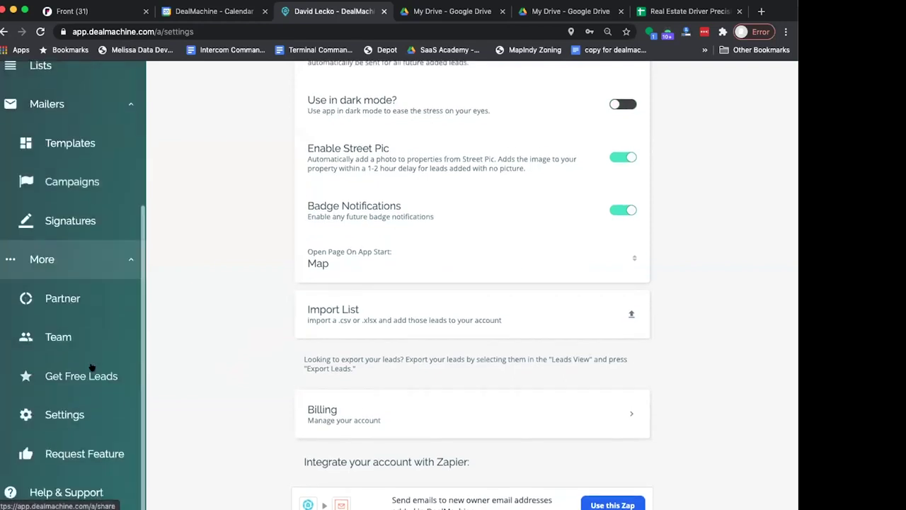
click(83, 452)
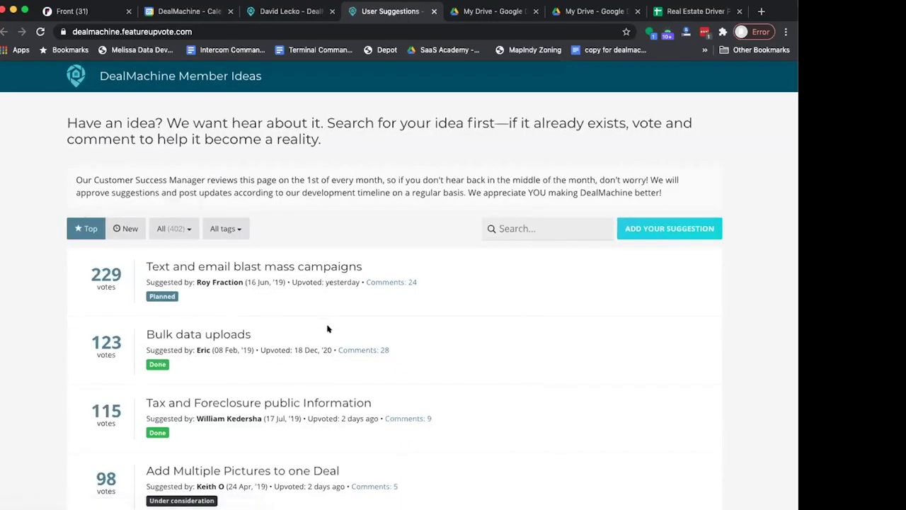
click(297, 12)
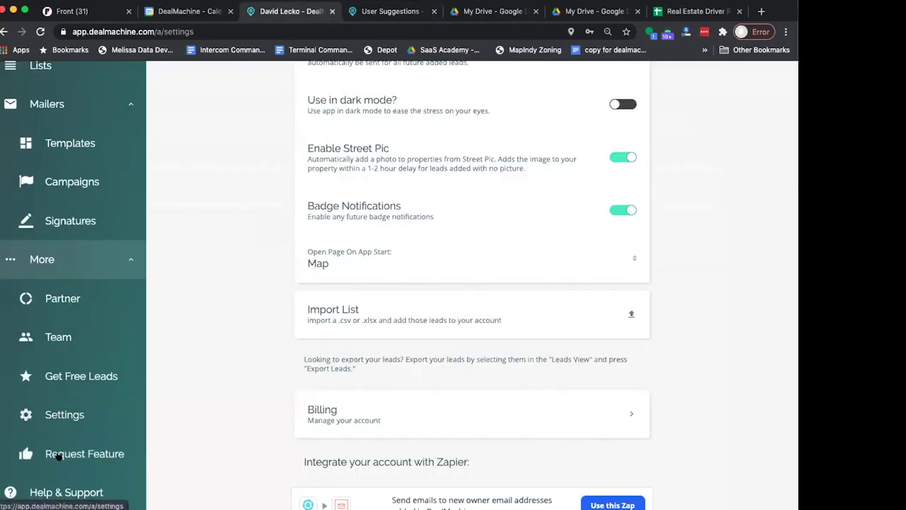
click(84, 457)
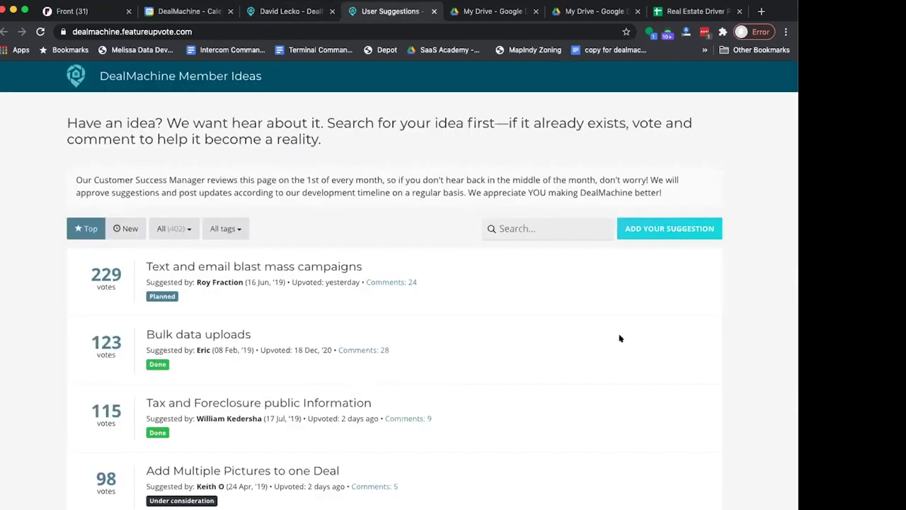
Look through the top-voted member suggestions and their statuses, then return to the start of the list.
scroll(620, 339, down, 3)
scroll(620, 338, up, 2)
scroll(620, 339, up, 1)
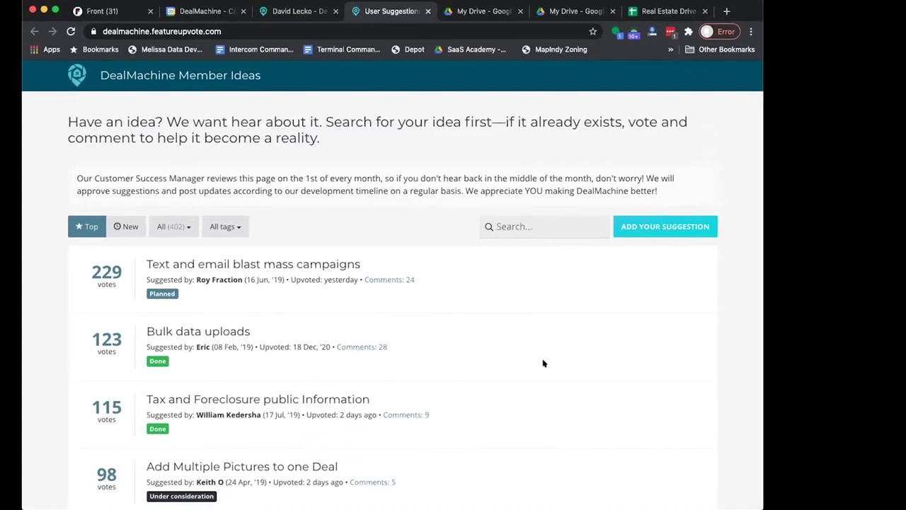
scroll(545, 362, down, 1)
scroll(545, 363, down, 3)
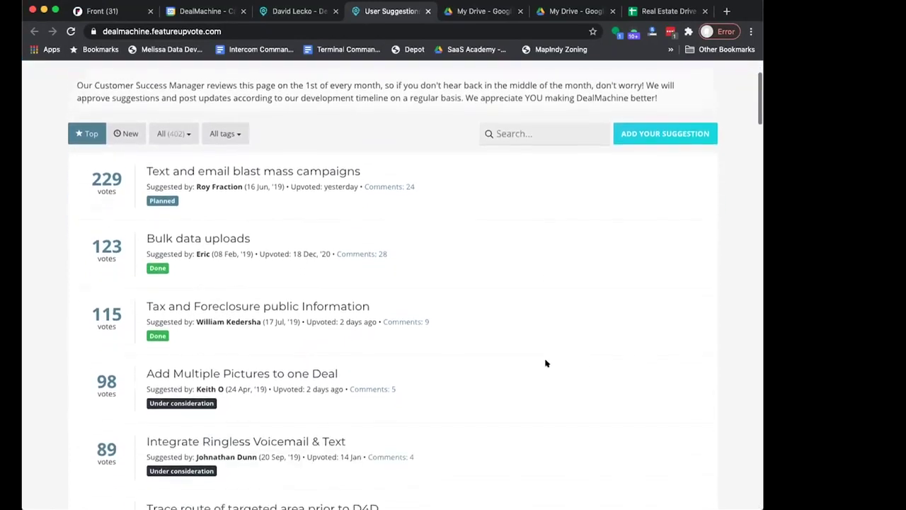
scroll(545, 363, down, 5)
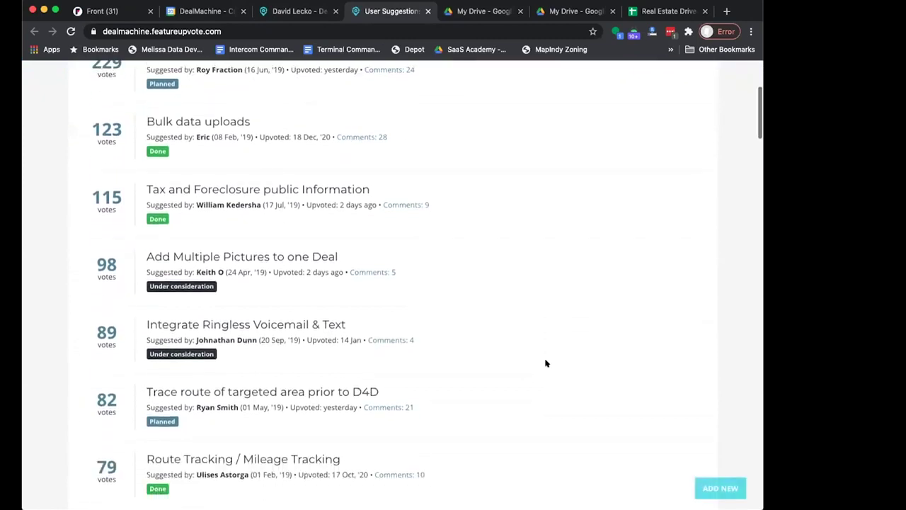
scroll(545, 363, down, 5)
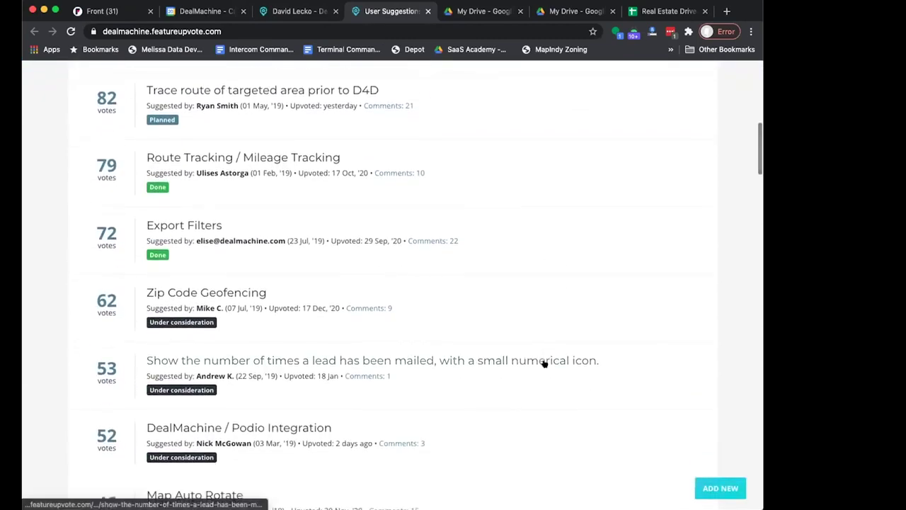
scroll(545, 363, down, 4)
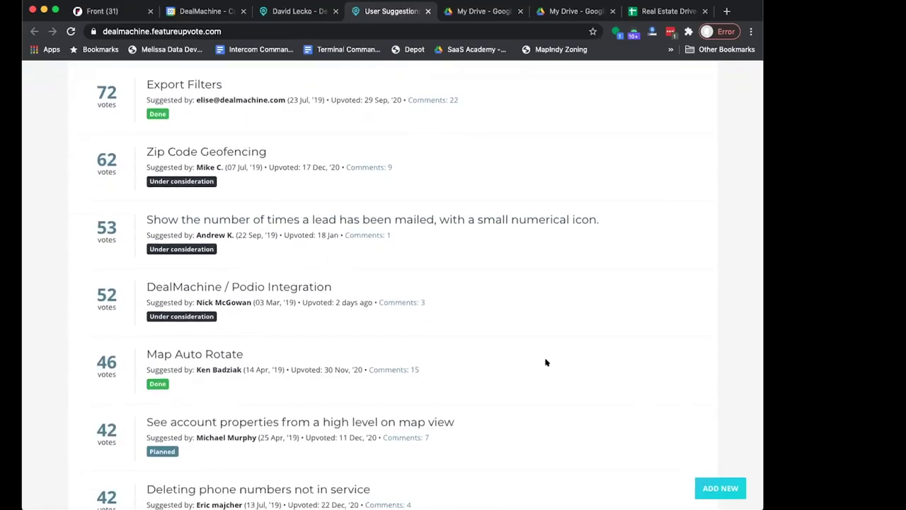
scroll(545, 363, down, 4)
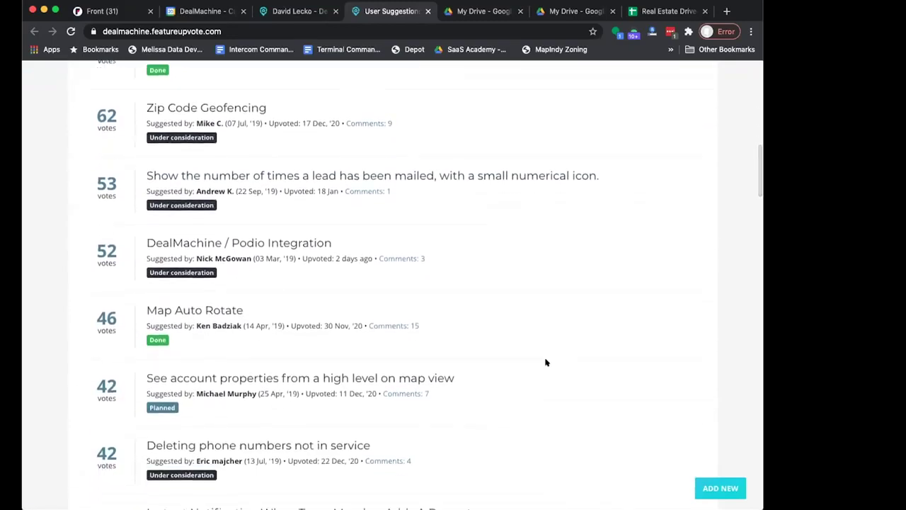
scroll(545, 363, down, 3)
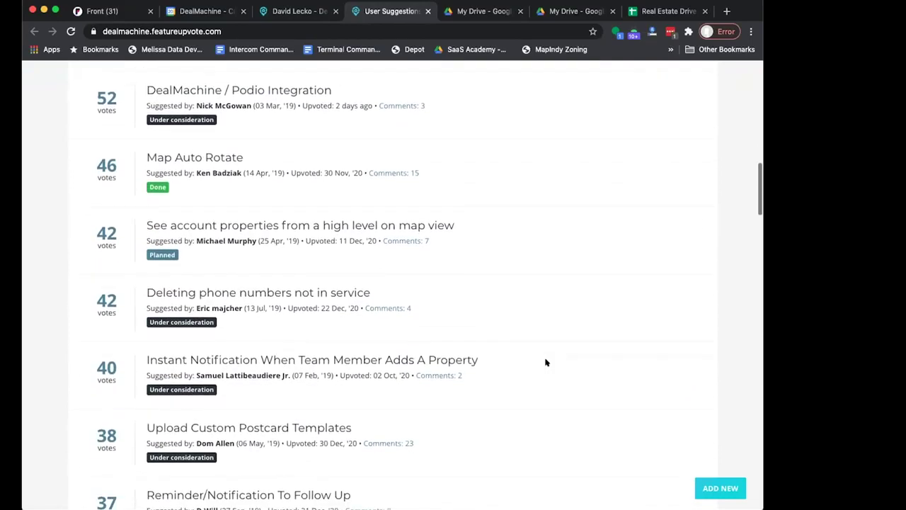
scroll(546, 363, down, 2)
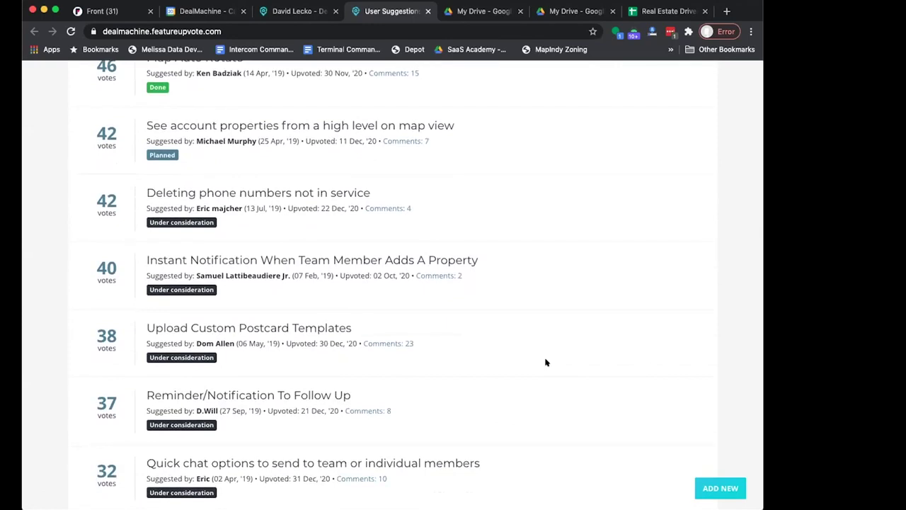
scroll(545, 362, down, 4)
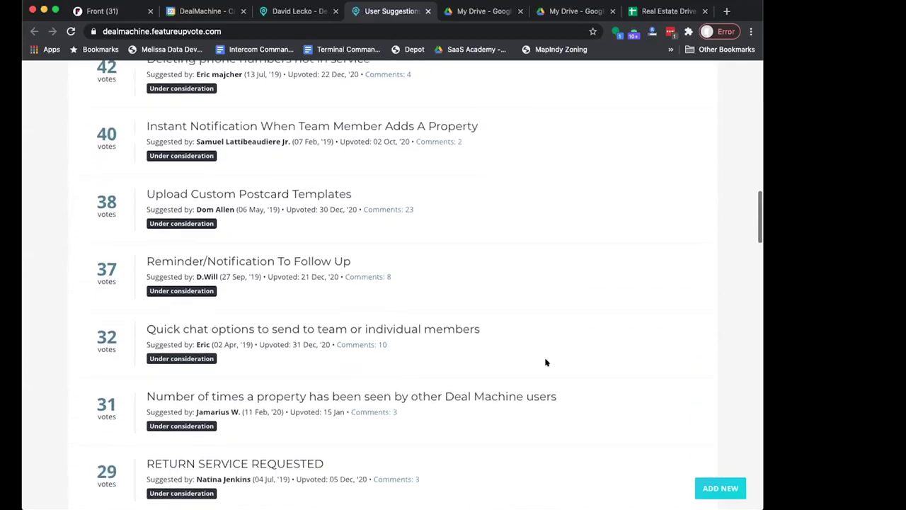
scroll(546, 363, down, 5)
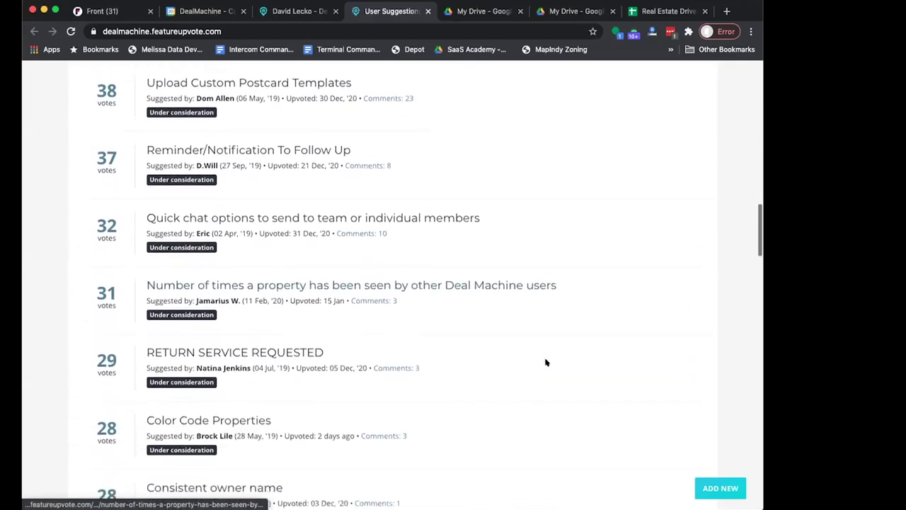
scroll(546, 363, down, 1)
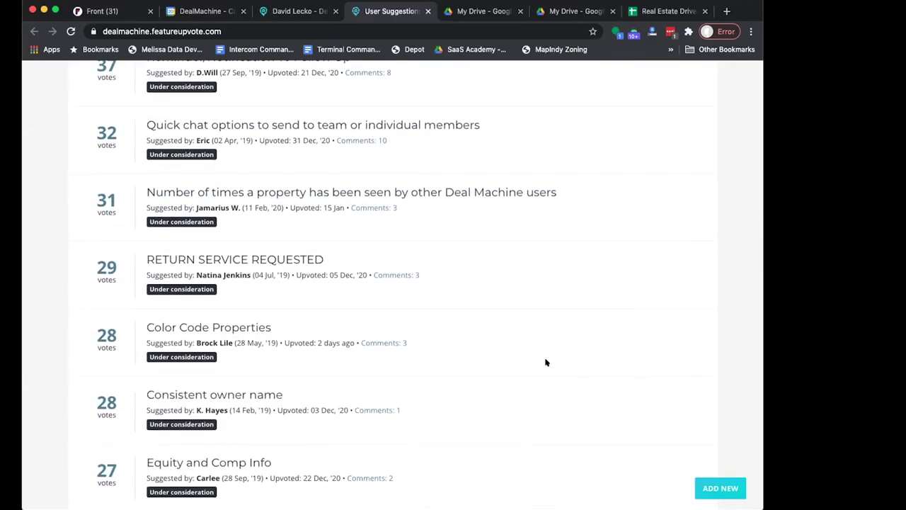
scroll(546, 362, down, 1)
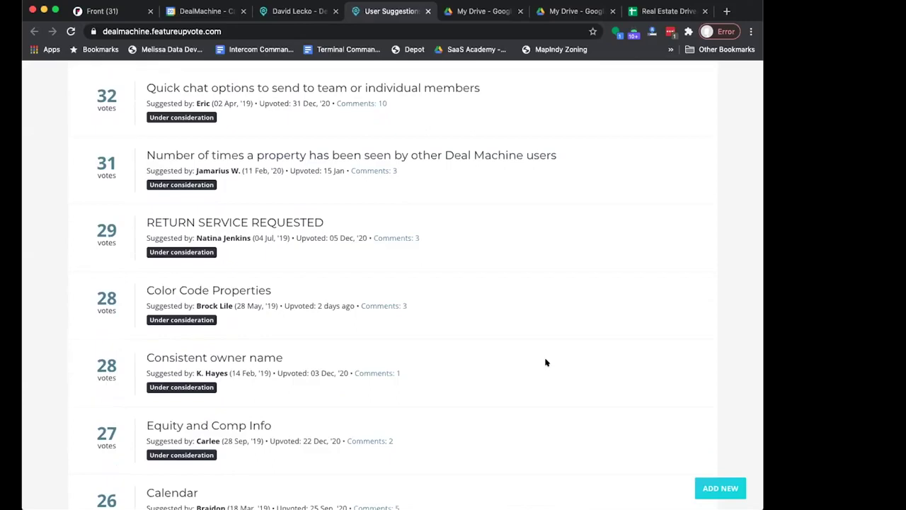
scroll(545, 362, down, 1)
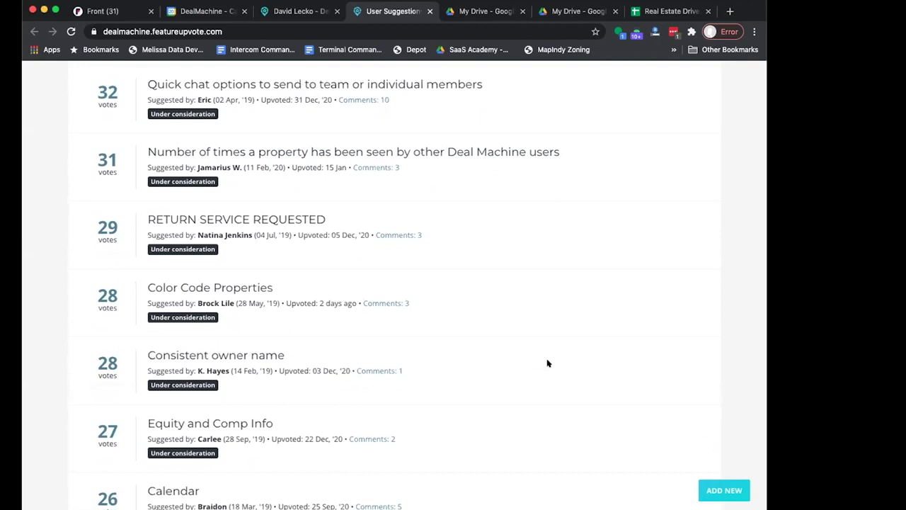
scroll(547, 364, up, 10)
scroll(547, 363, up, 5)
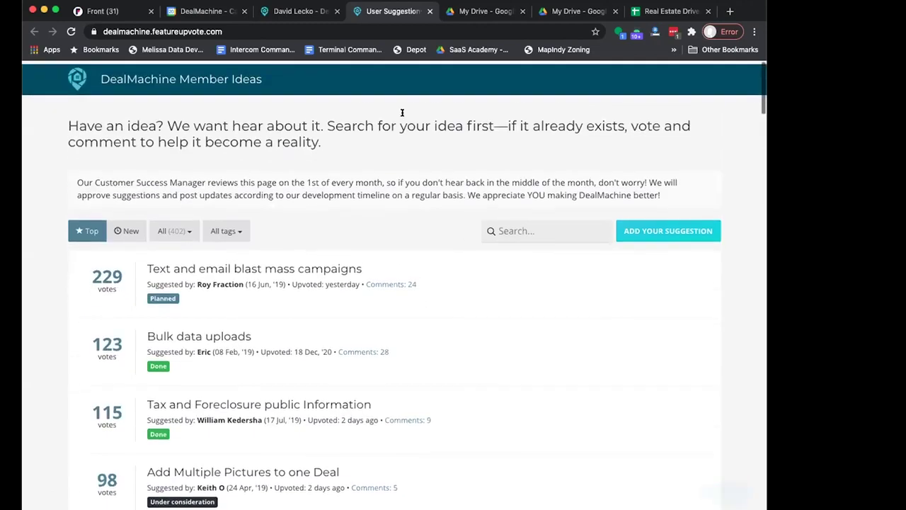
Return to the DealMachine settings, view the Help & Support chat and its new message screen, then close the chat.
key(ctrl+shift+Tab)
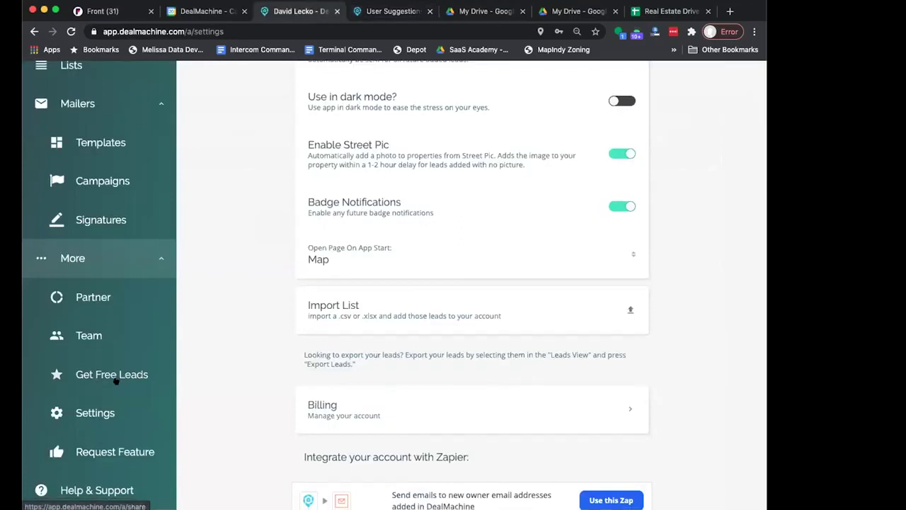
click(132, 487)
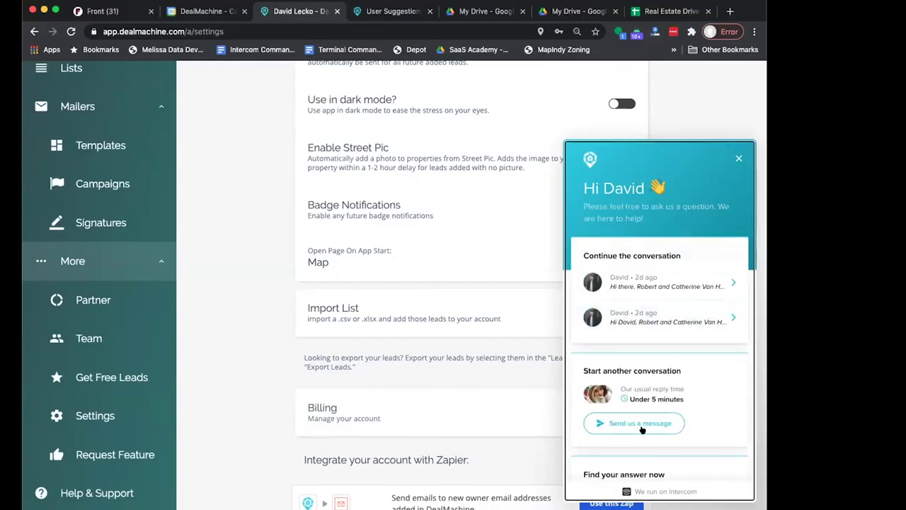
click(679, 425)
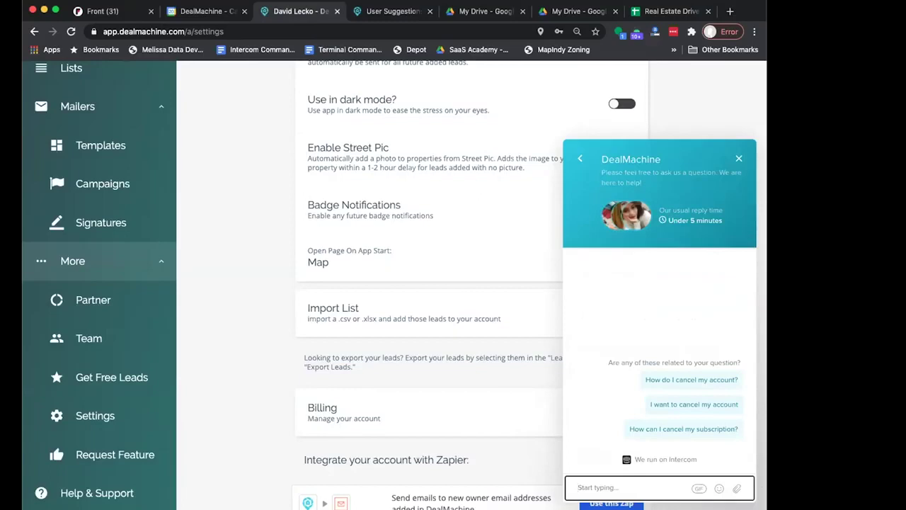
key(Escape)
click(580, 159)
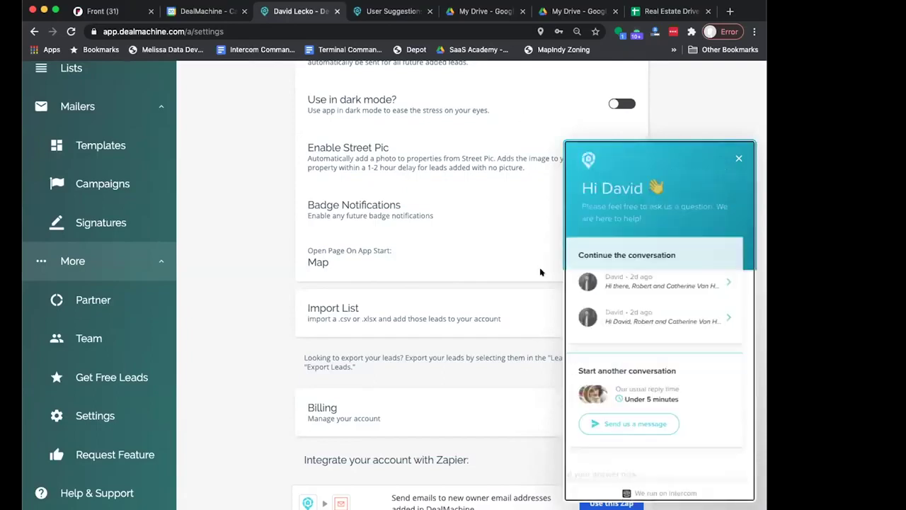
click(738, 158)
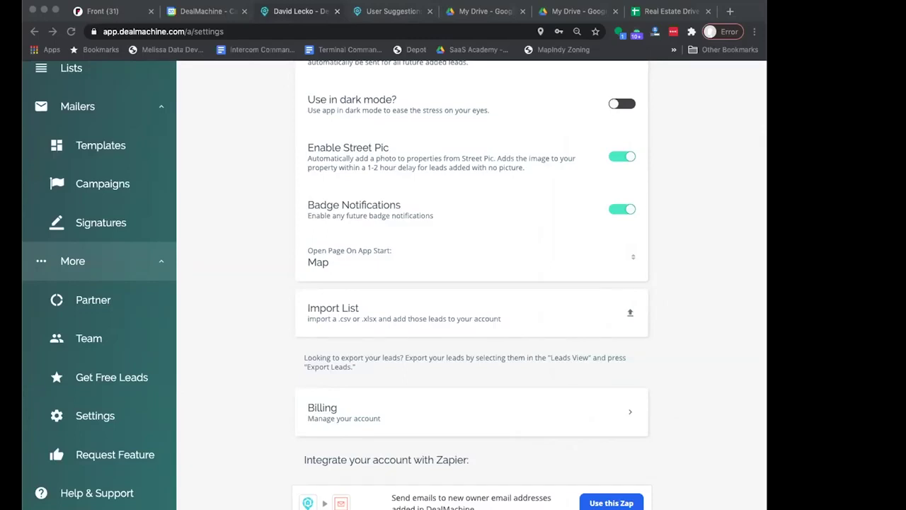
Check the Open Page On App Start options without changing them, then go to the Dashboard.
click(322, 256)
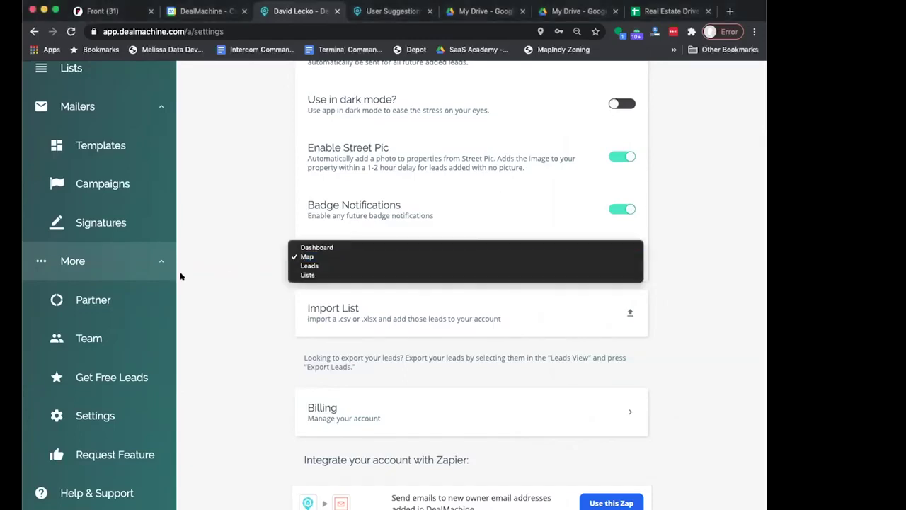
click(240, 268)
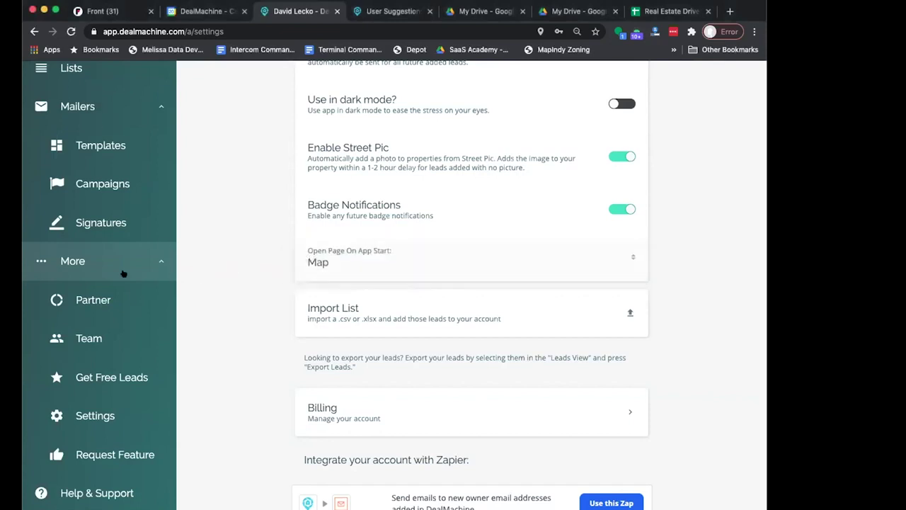
scroll(109, 271, up, 3)
click(81, 122)
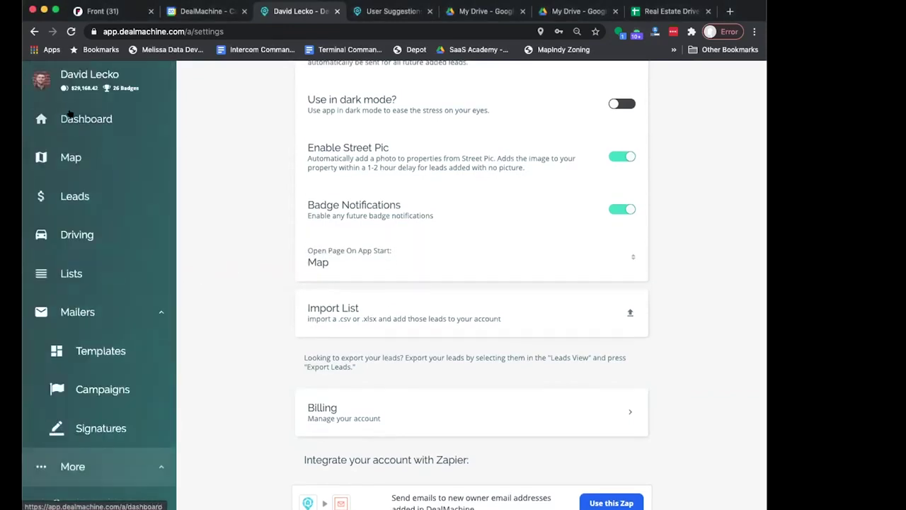